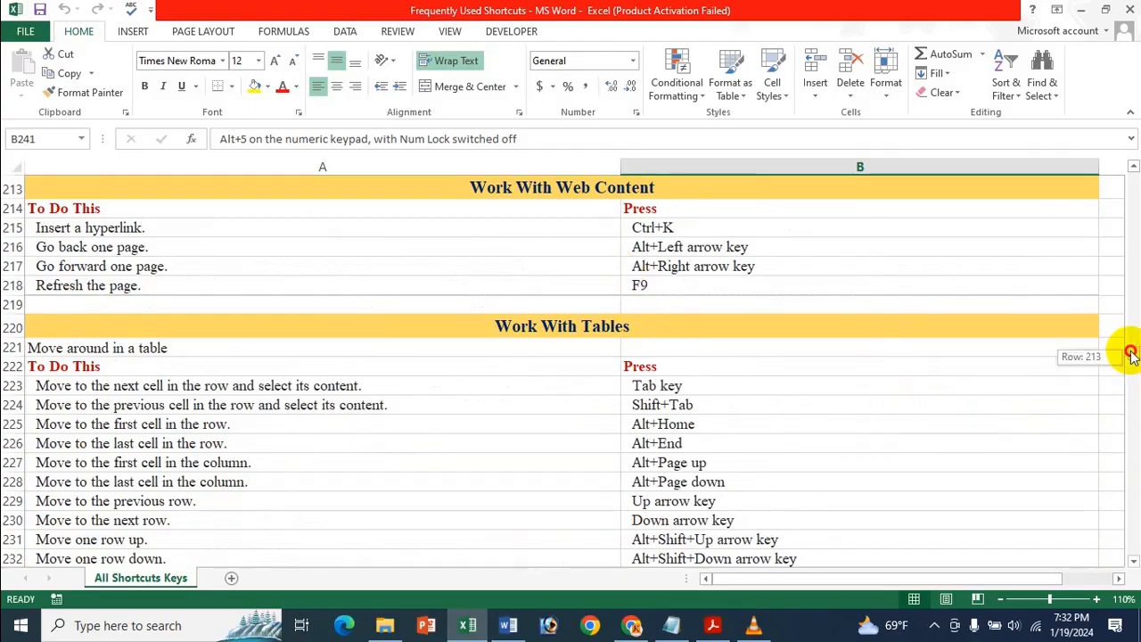
Examine the "Work With Web Content" section of the Word shortcuts sheet, including its hyperlink, page navigation and refresh entries.
left_click_drag(1130, 353, 1129, 303)
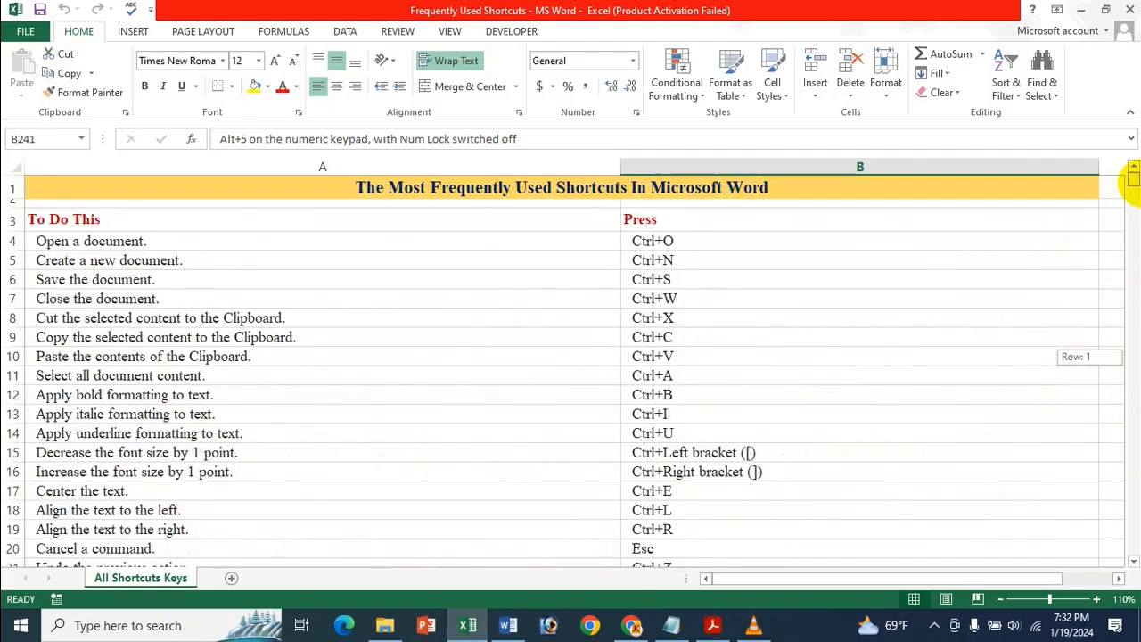
left_click_drag(1133, 223, 1111, 360)
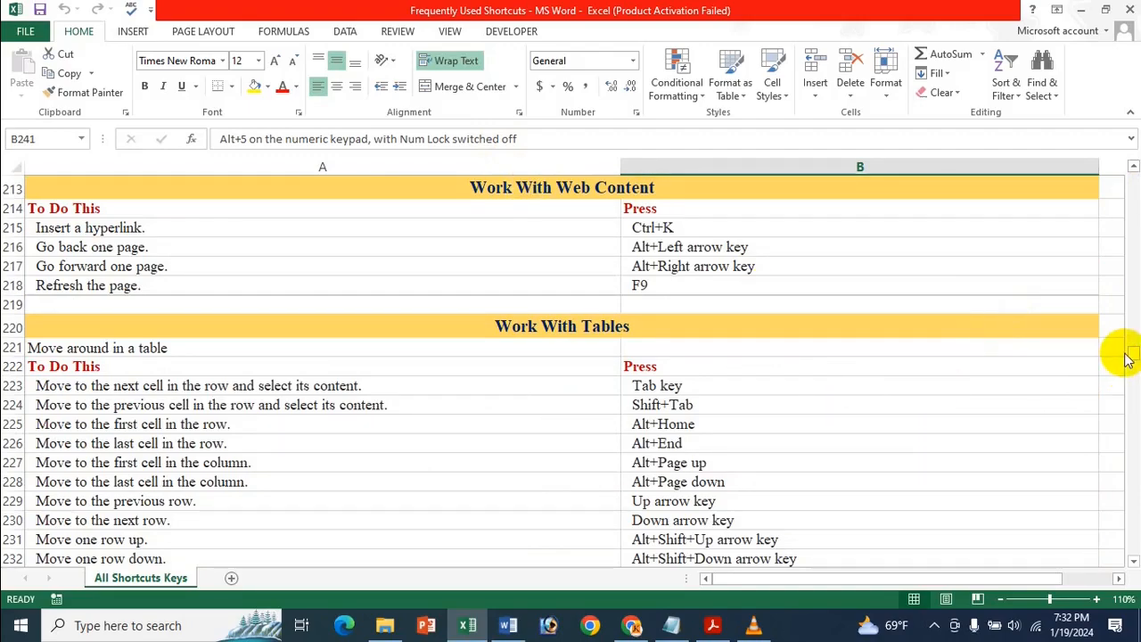
mouse_move(1134, 357)
left_mouse_down()
mouse_move(1130, 324)
mouse_move(1132, 351)
mouse_move(1130, 336)
left_mouse_up()
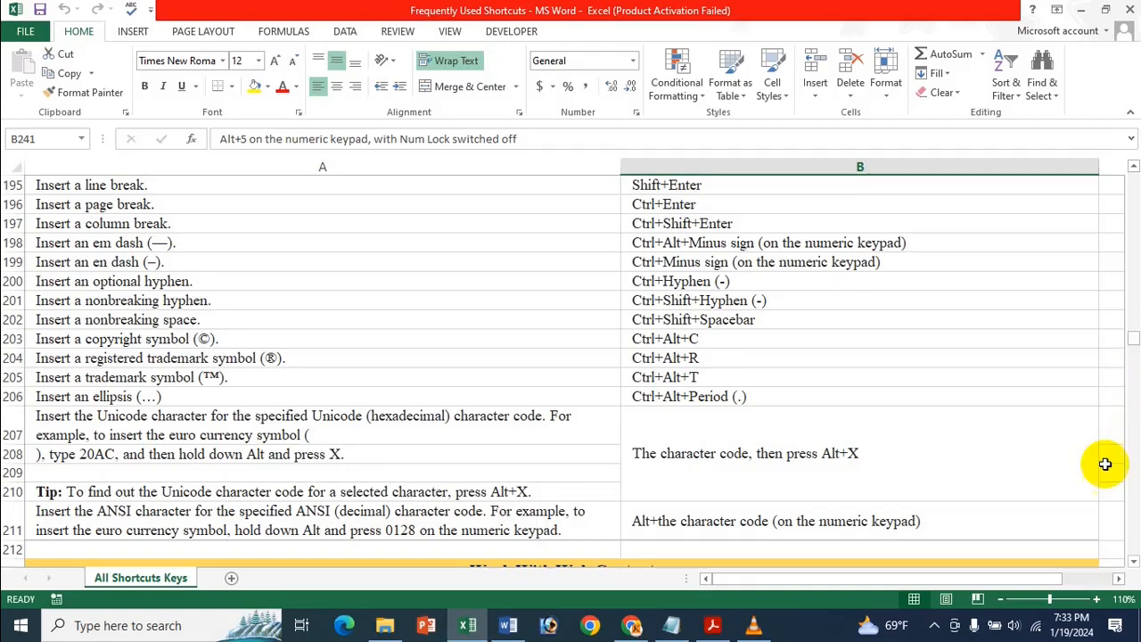
scroll(980, 456, "down", 4)
scroll(629, 403, "down", 2)
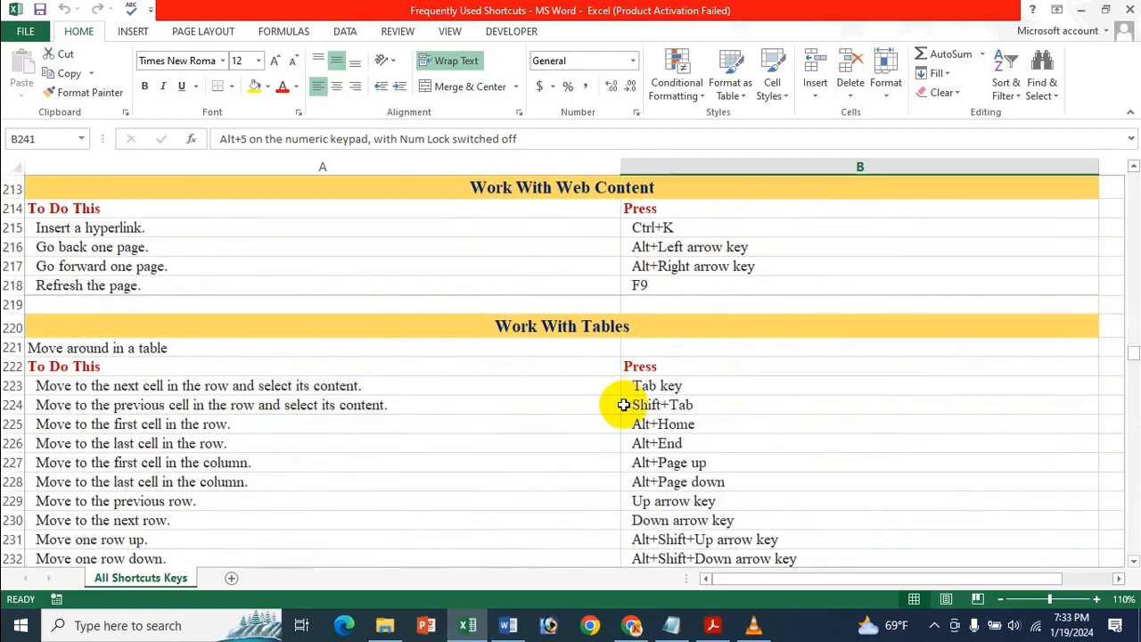
left_click(608, 261)
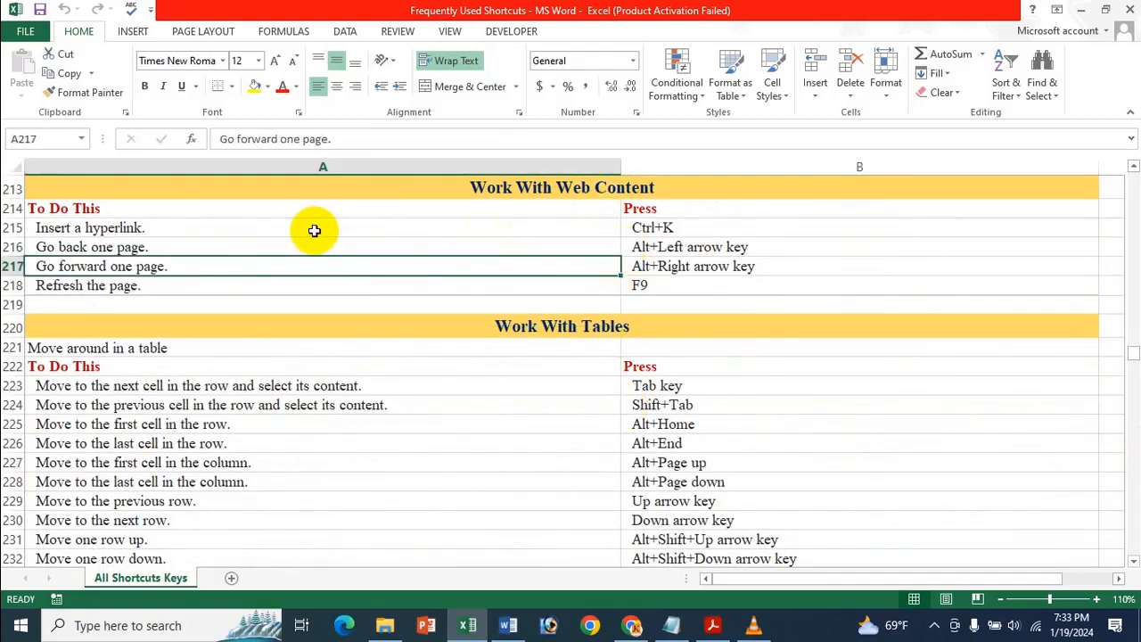
left_click(535, 189)
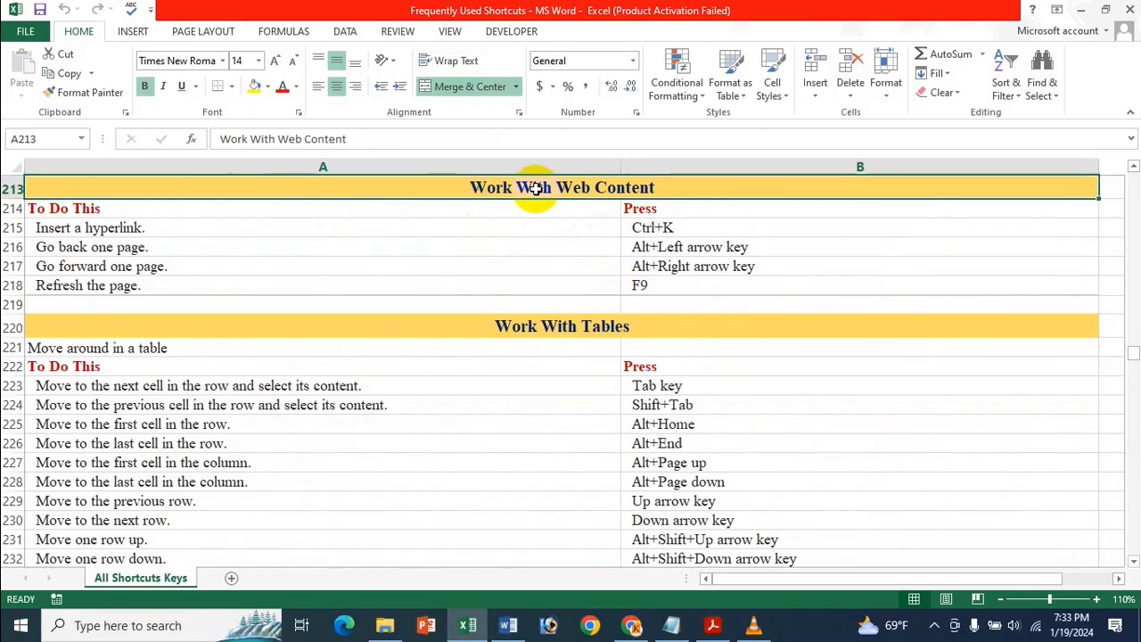
Switch to The Cat document in Word and select the opening phrase "Any ‘my pet cat essay for Class 6’".
left_click(508, 625)
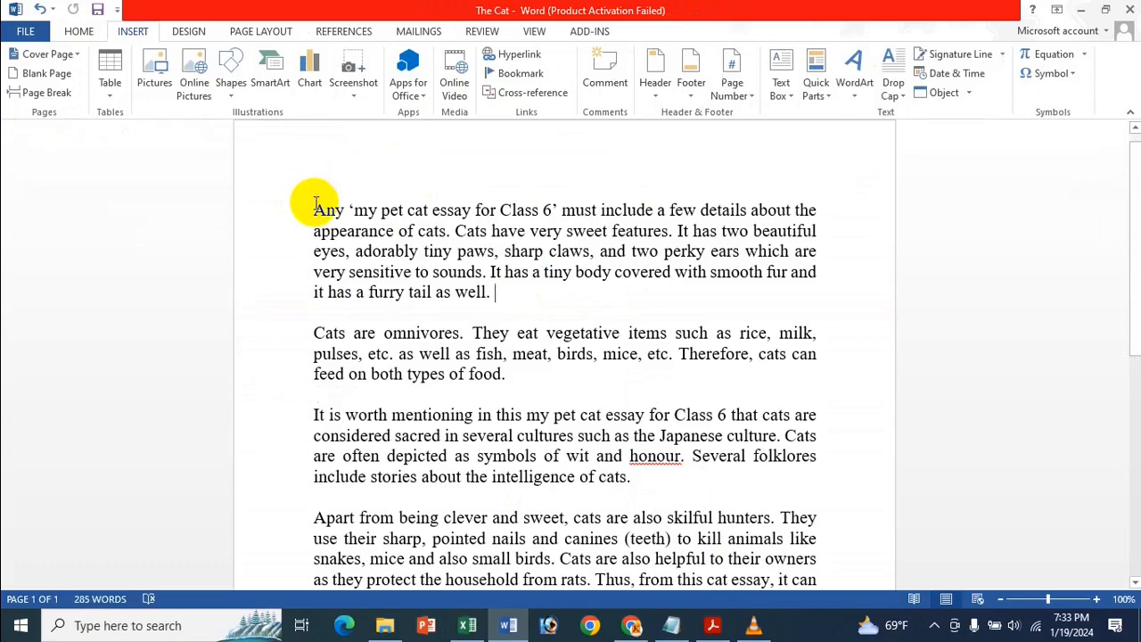
left_click_drag(314, 209, 555, 208)
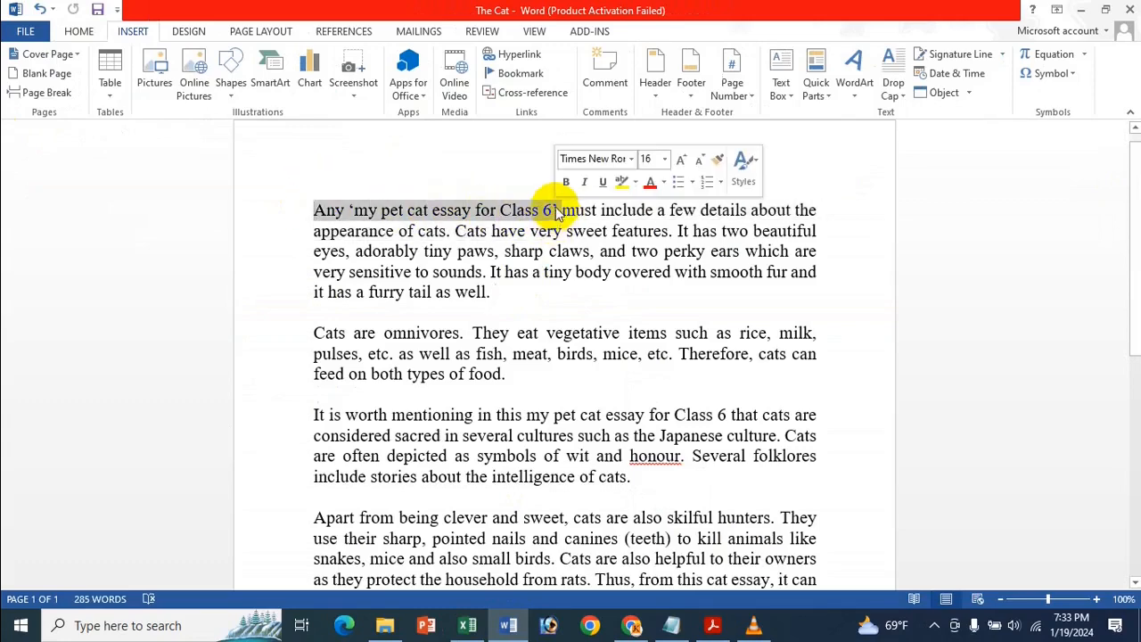
left_click(522, 53)
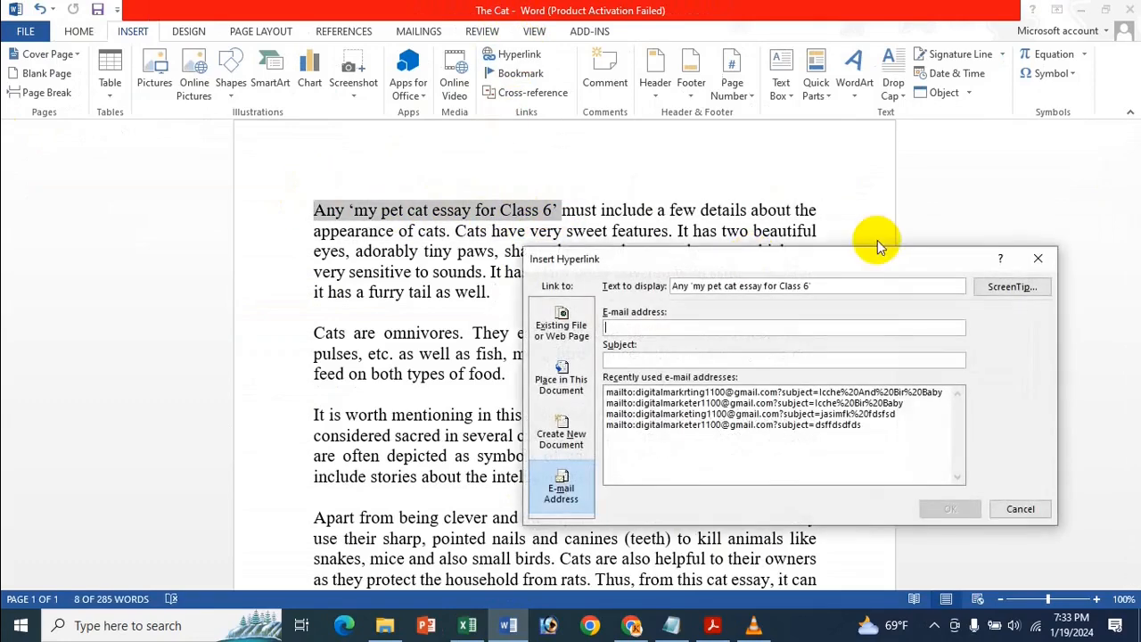
left_click(1039, 264)
left_click(467, 625)
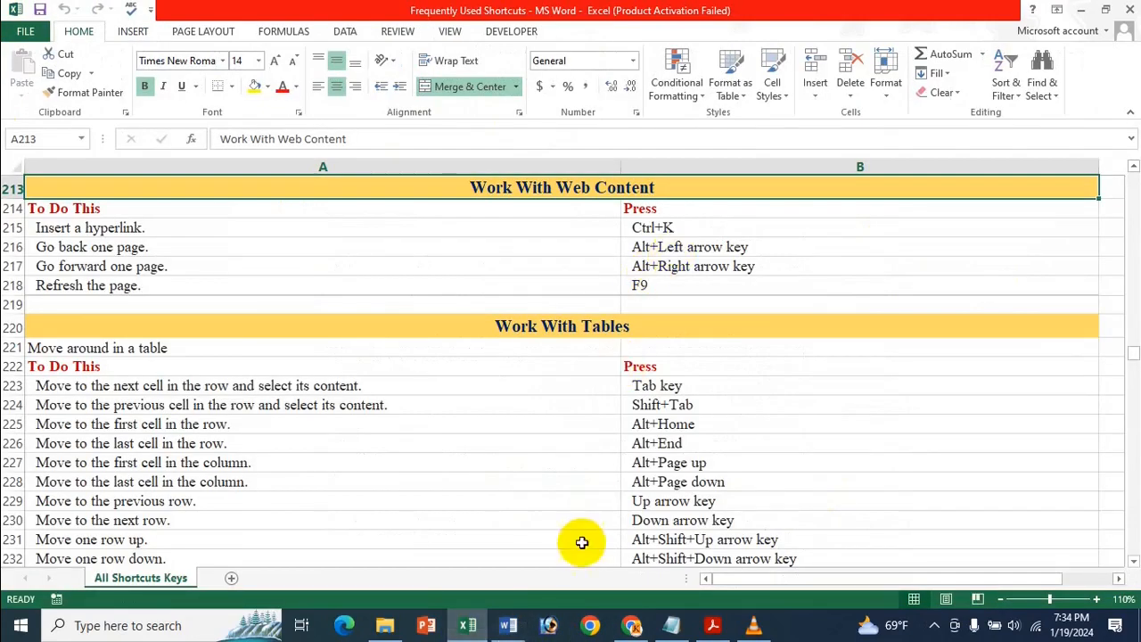
left_click(508, 625)
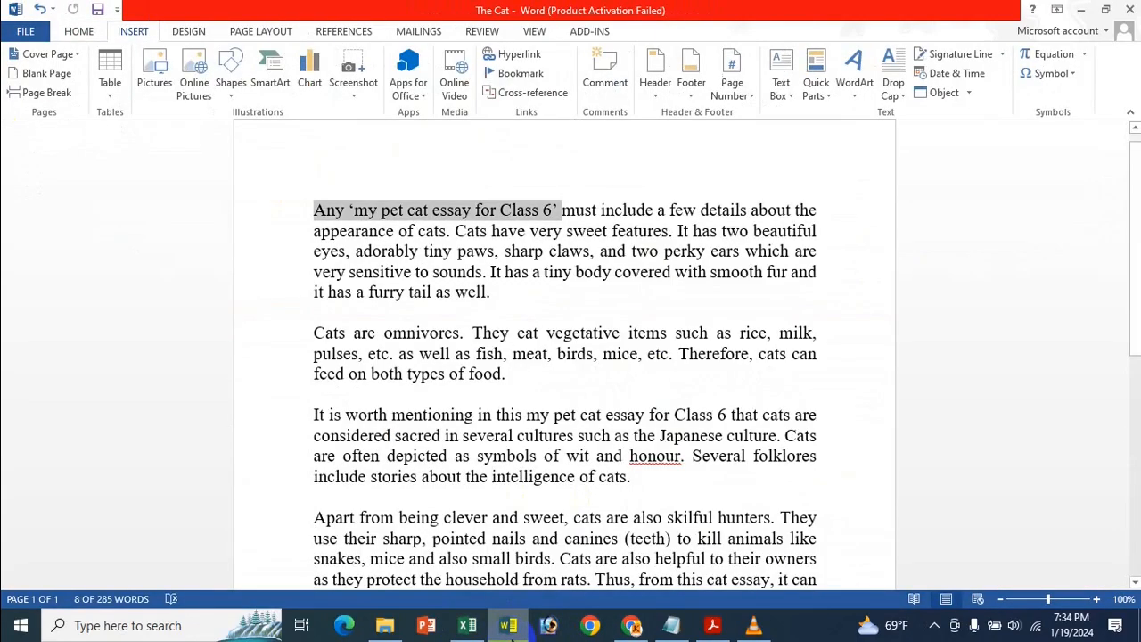
Insert a hyperlink on the selected phrase "Any ‘my pet cat essay for Class 6’" that points to the existing file 1 My School.docx.
key("ctrl+k")
left_click(562, 328)
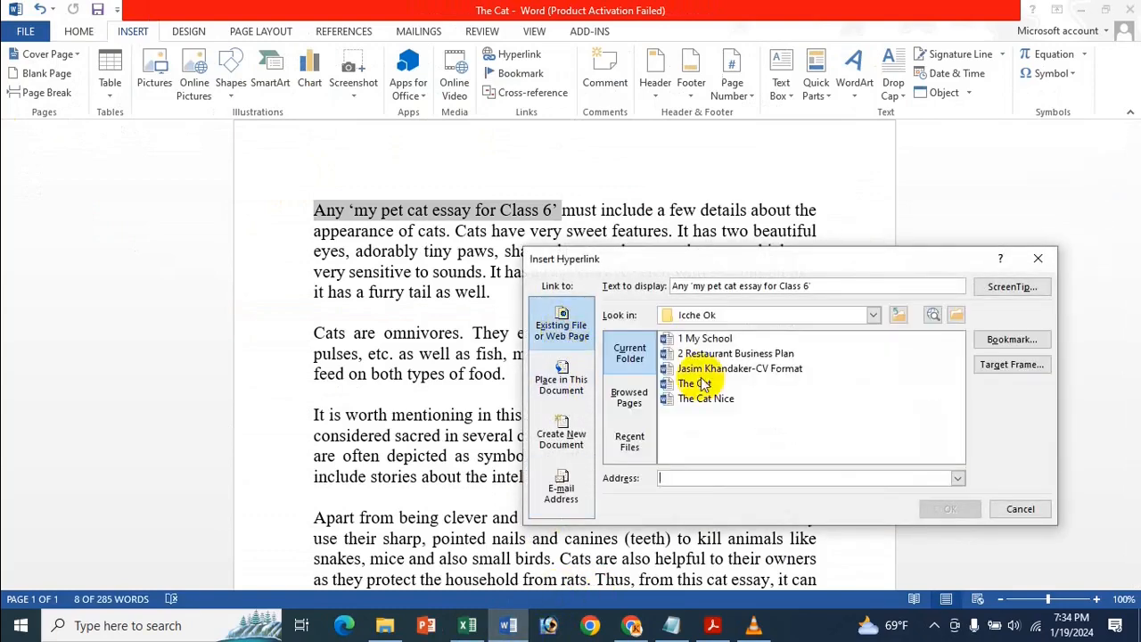
left_click(701, 387)
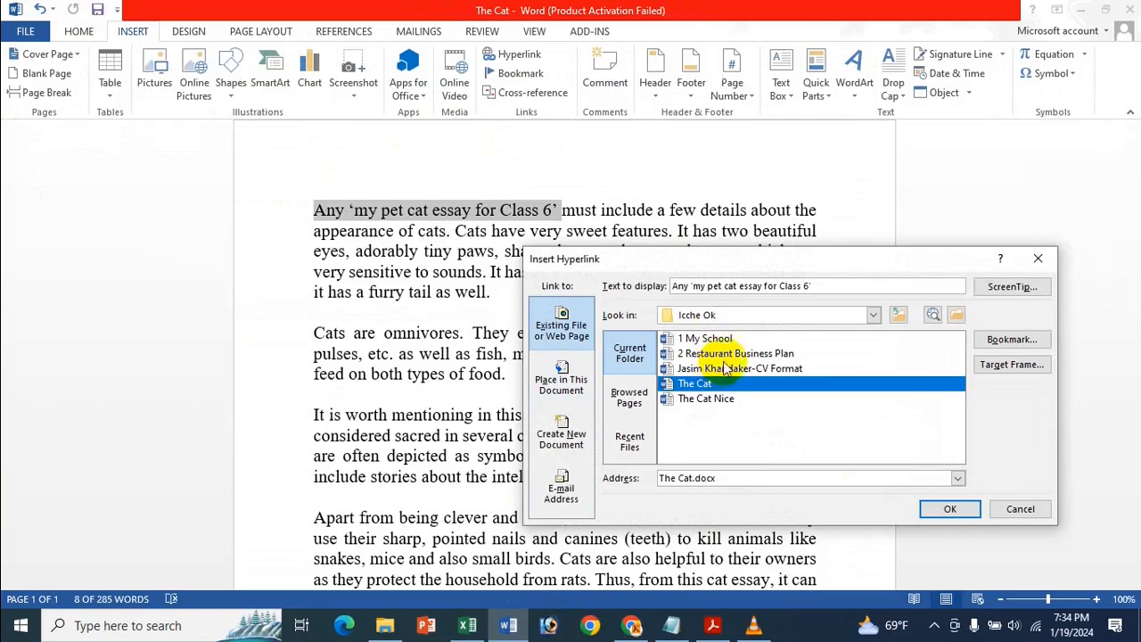
left_click(730, 355)
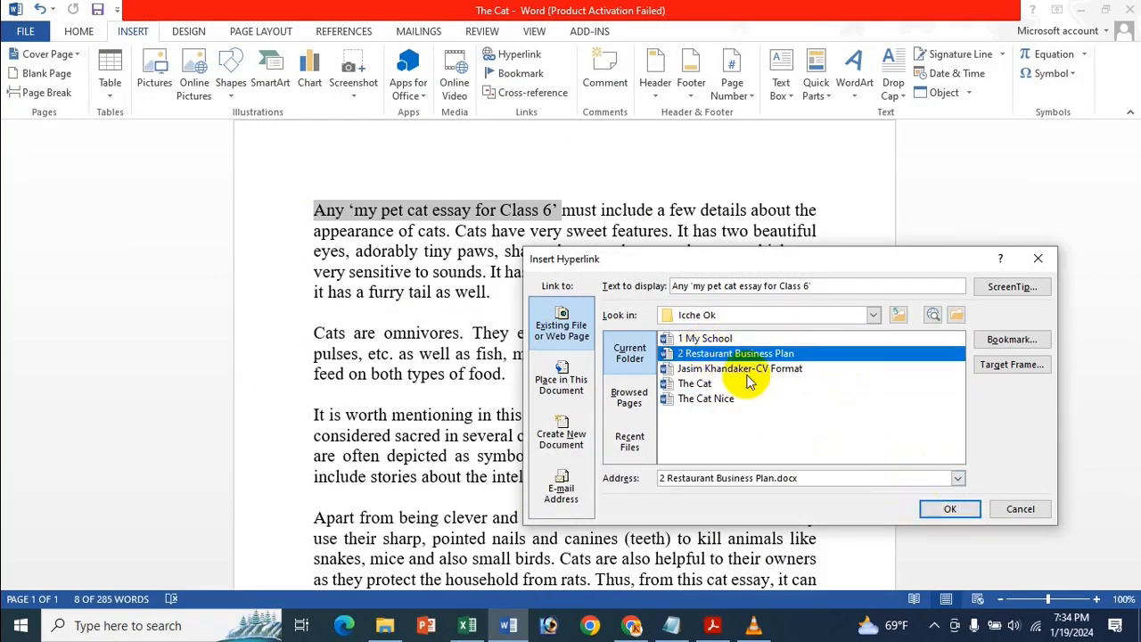
left_click(688, 338)
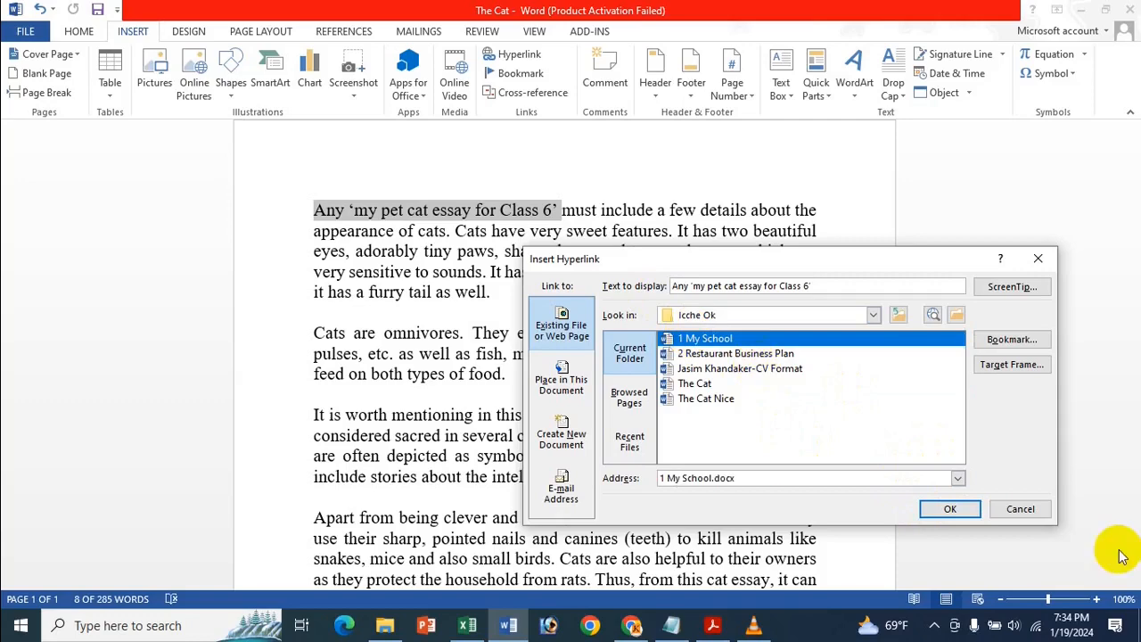
left_click(948, 510)
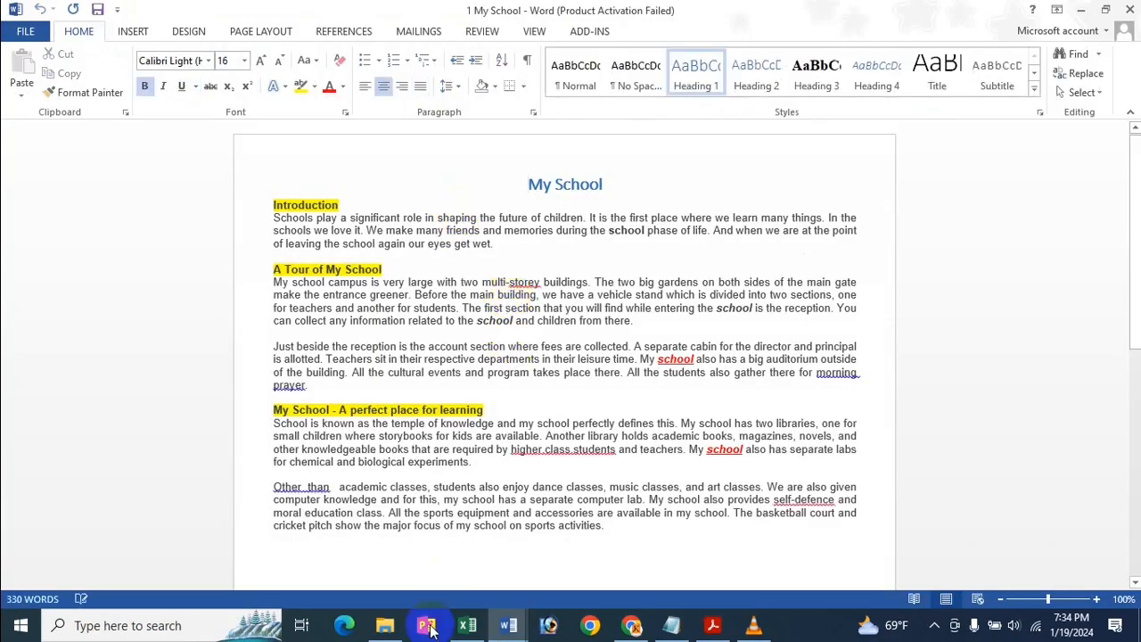
Return to the shortcuts sheet in Excel and examine the entries for going back one page and forward one page.
mouse_move(508, 625)
left_click(434, 573)
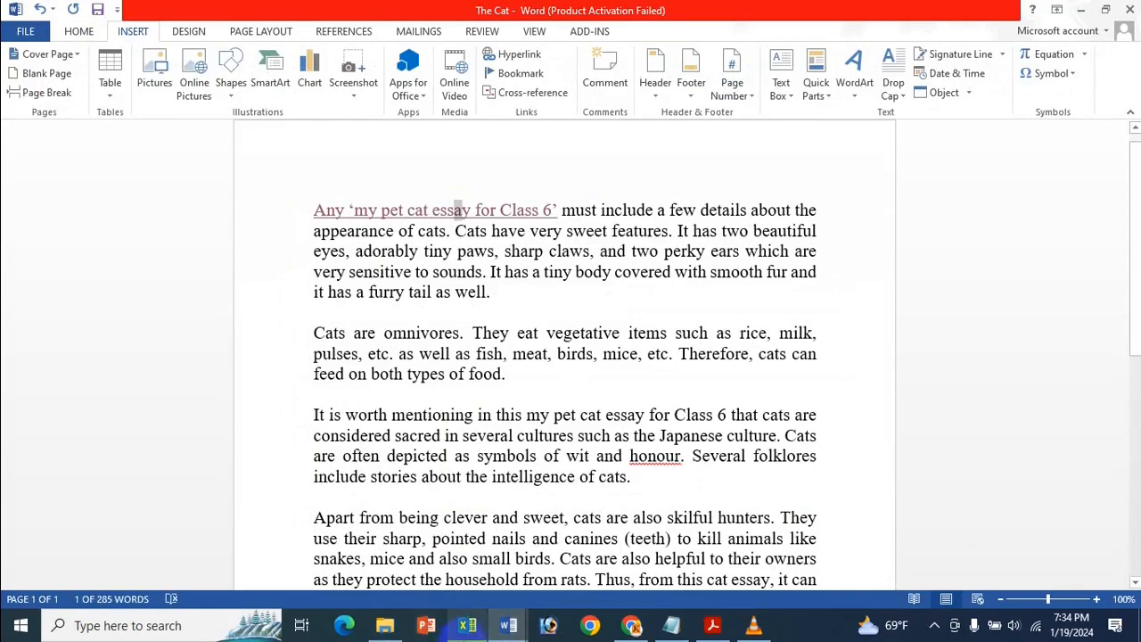
left_click(466, 625)
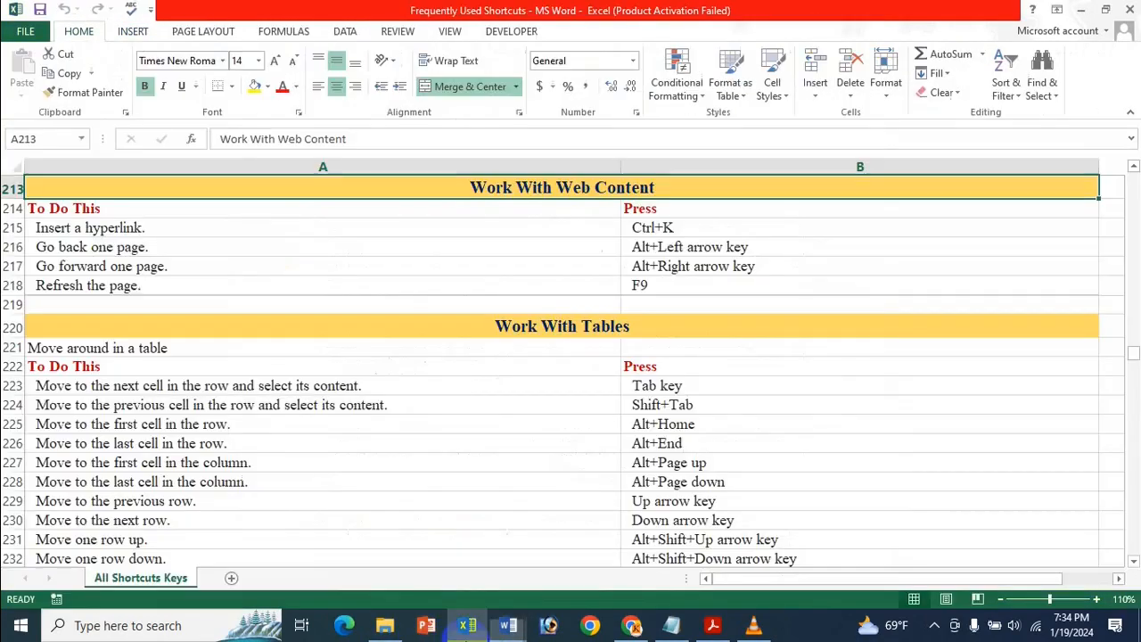
left_click(136, 248)
left_click(198, 274)
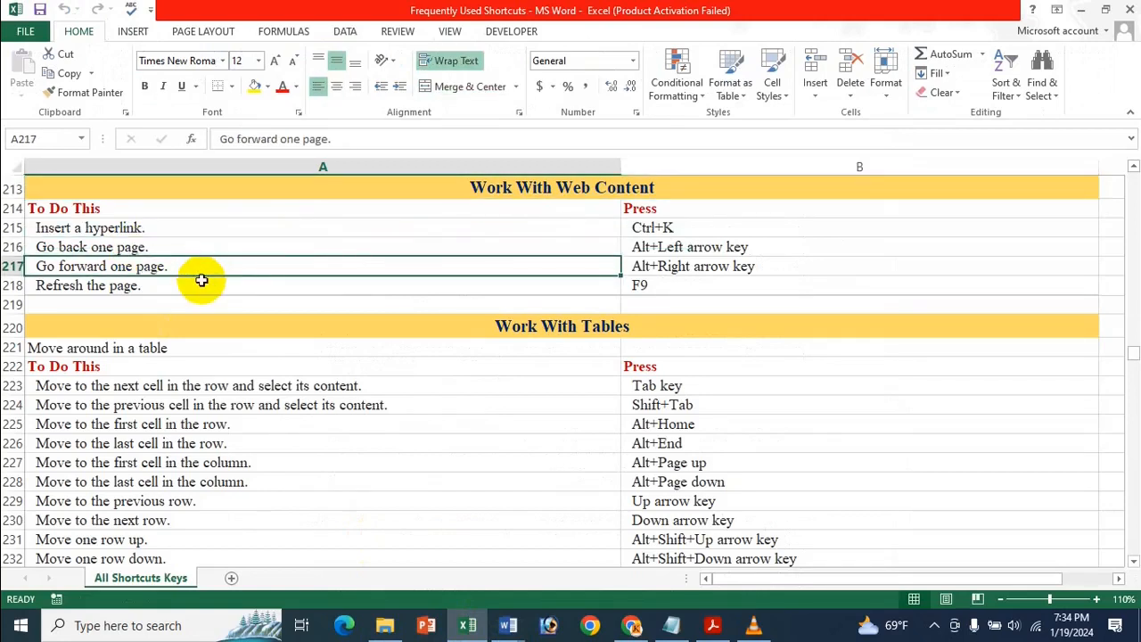
left_click(690, 251)
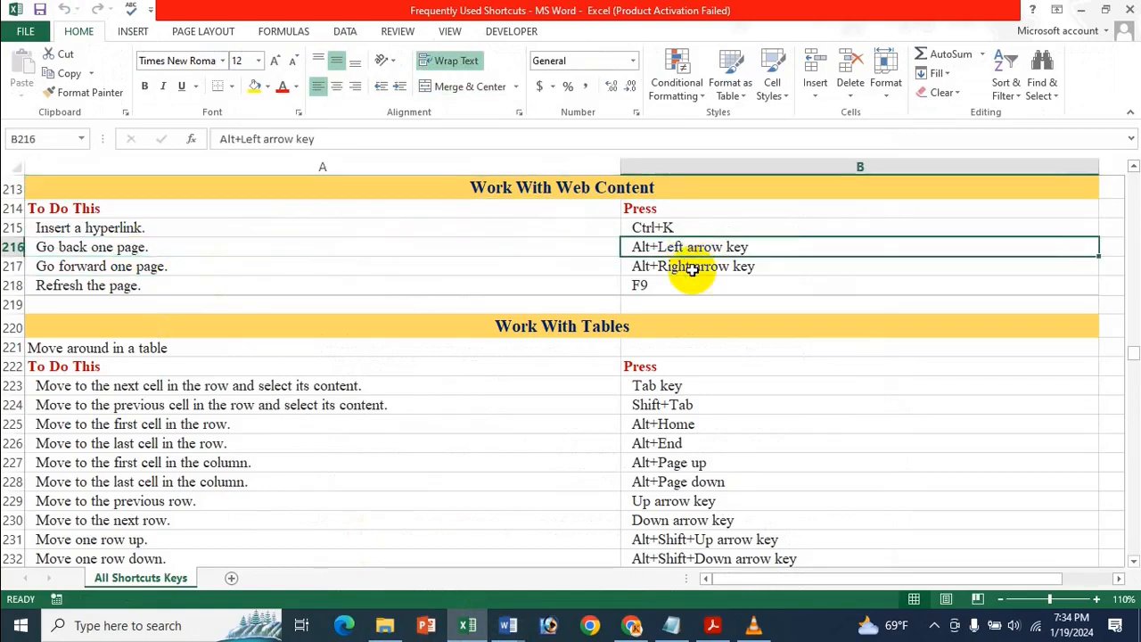
left_click(694, 271)
Switch to 1 My School in Word, go back to The Cat, and follow its hyperlinked opening phrase.
mouse_move(508, 628)
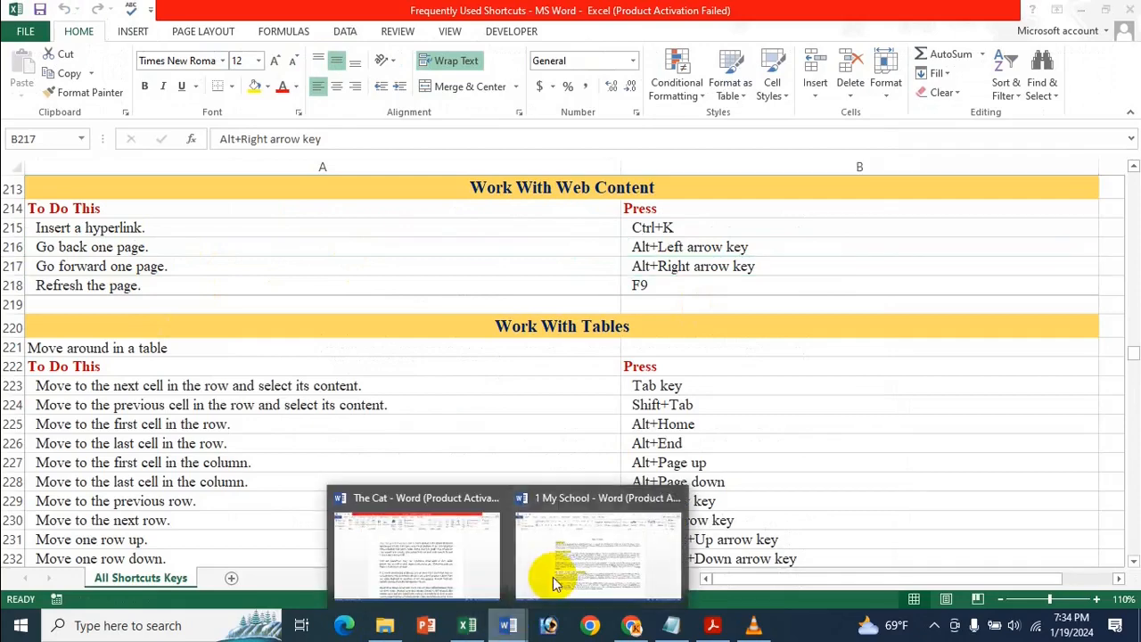
left_click(594, 565)
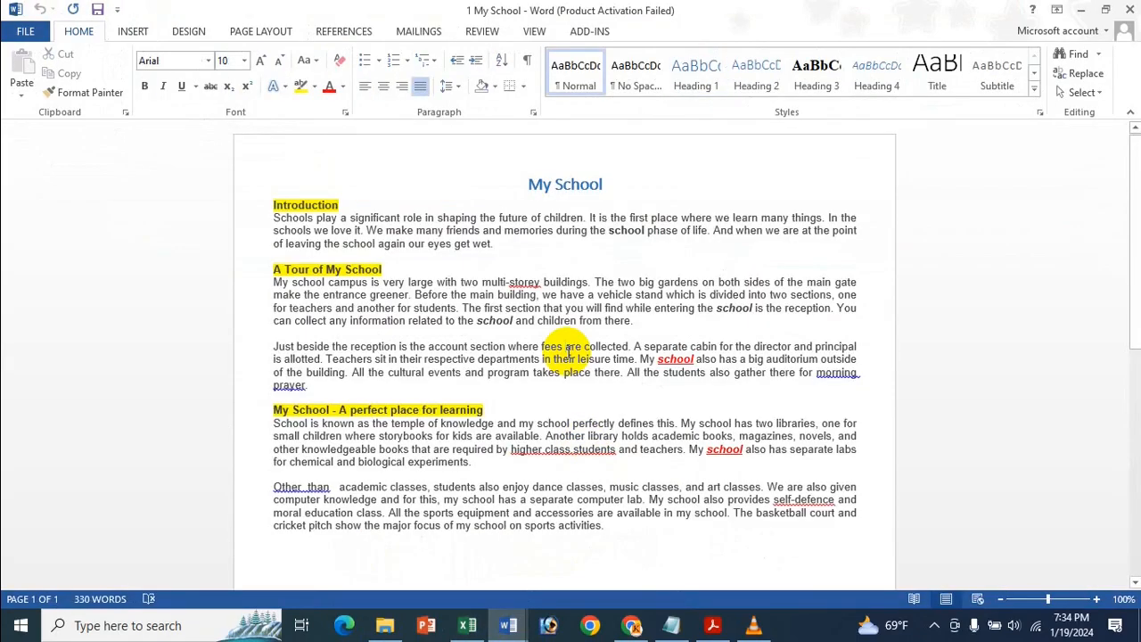
key("alt+Tab")
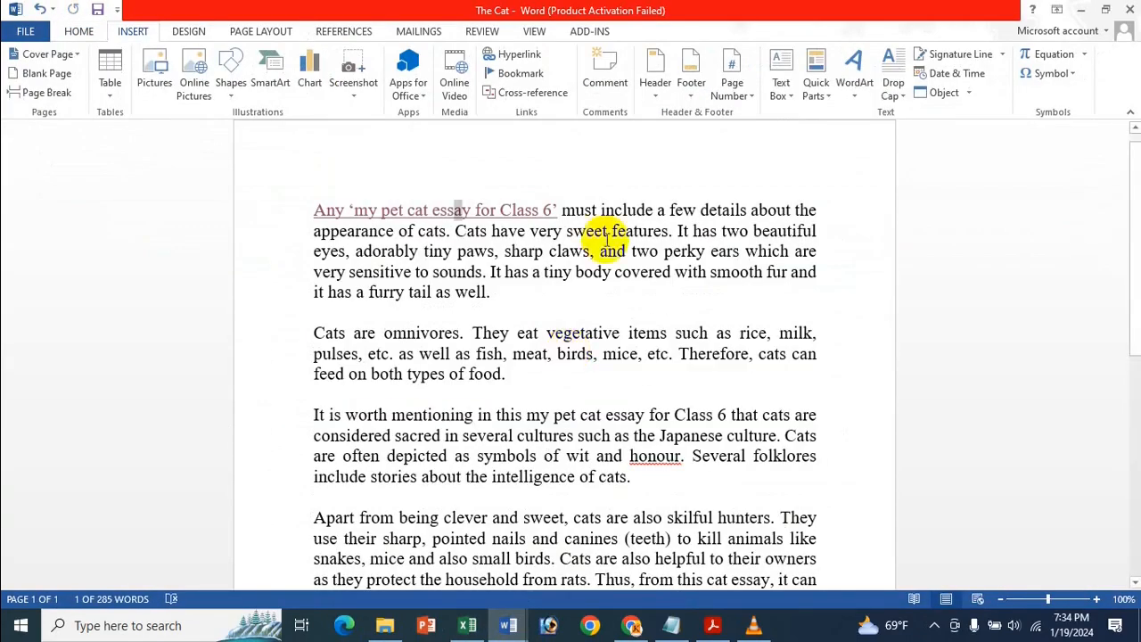
left_click(415, 208, "ctrl")
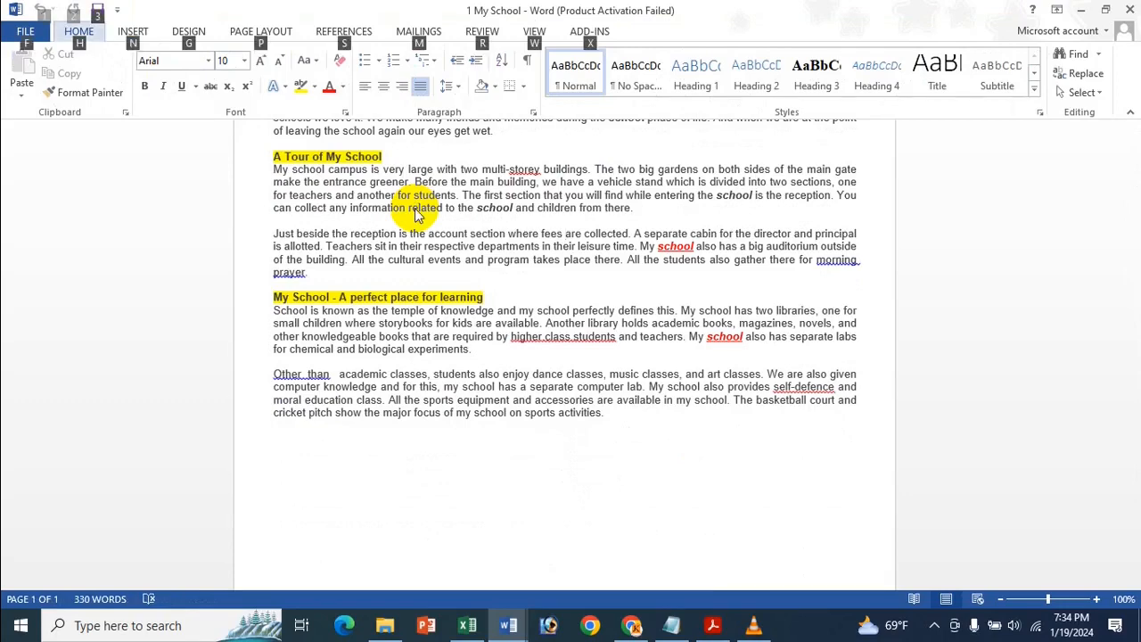
scroll(489, 239, "up", 3)
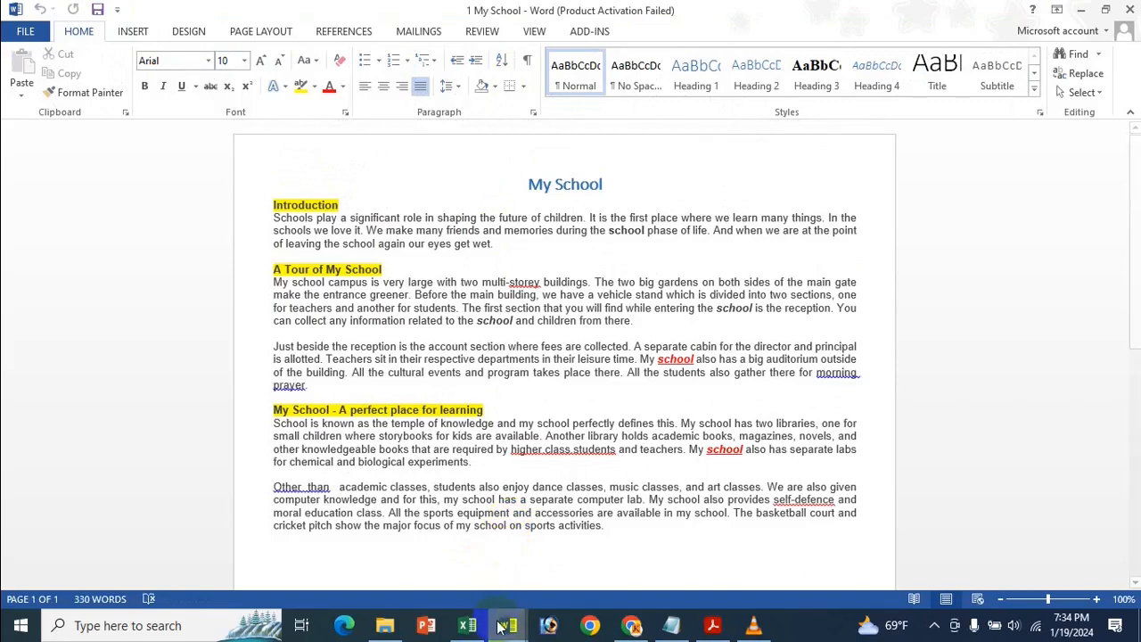
Go back from 1 My School to The Cat and forward again to the linked document.
mouse_move(509, 625)
mouse_move(475, 570)
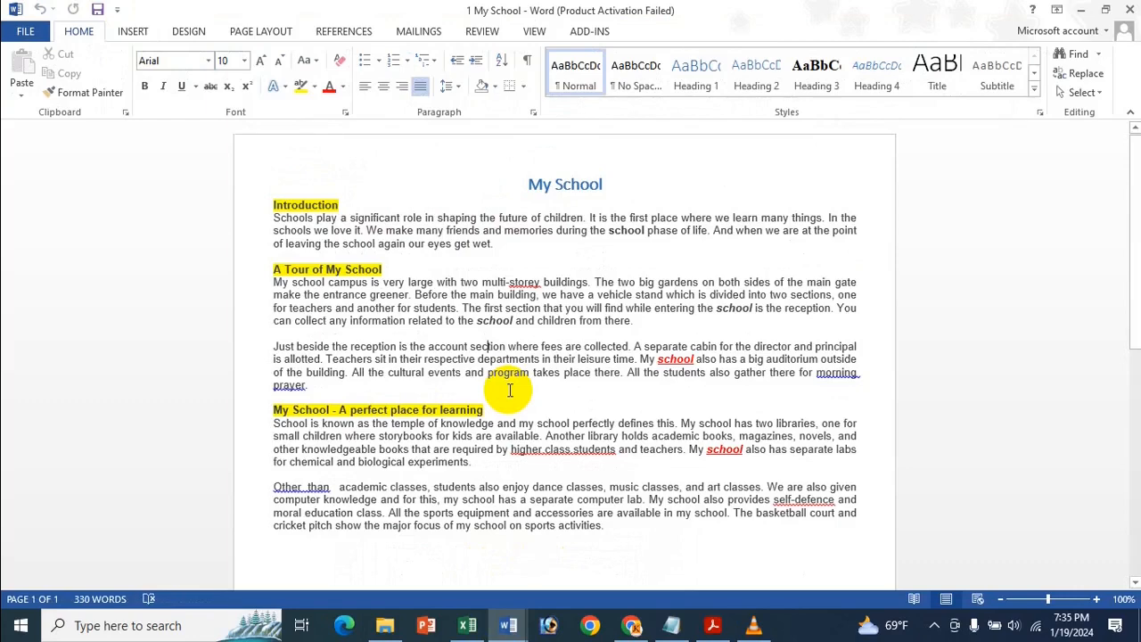
key("alt+Tab")
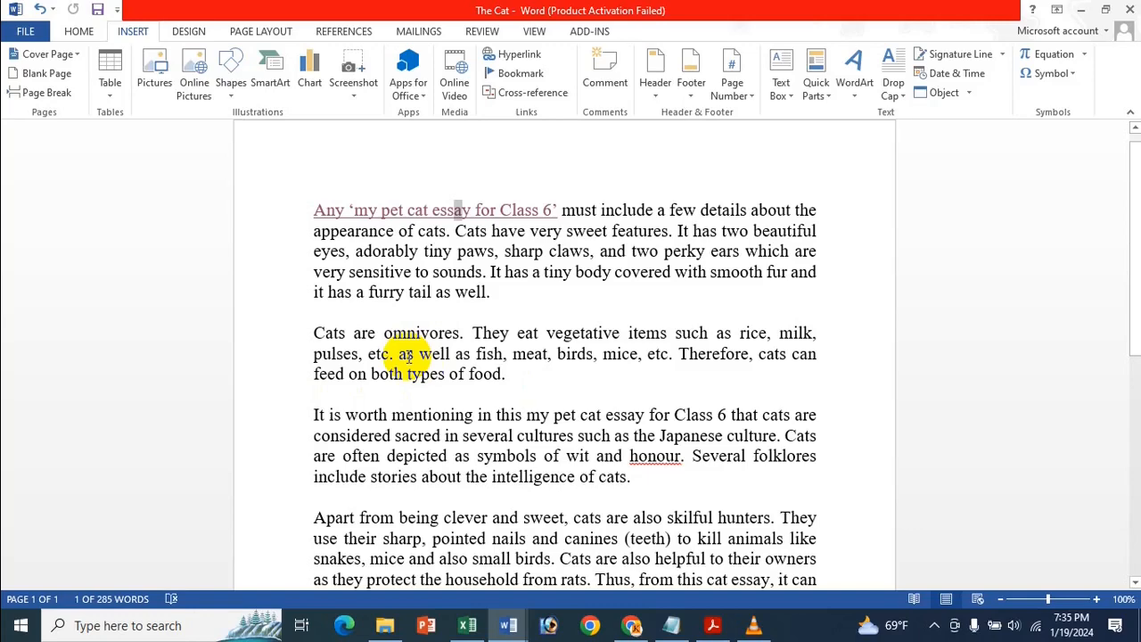
key("alt+Tab")
scroll(396, 227, "up", 3)
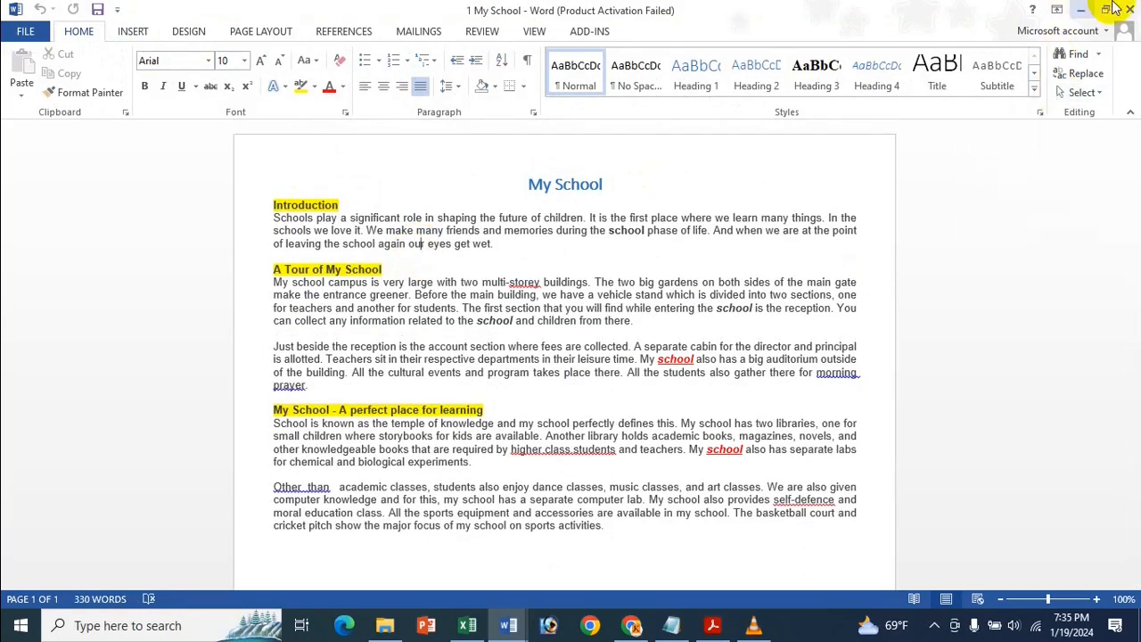
Minimize the 1 My School document, close it, and bring the Excel shortcuts sheet back into view.
left_click(1081, 9)
left_click(468, 627)
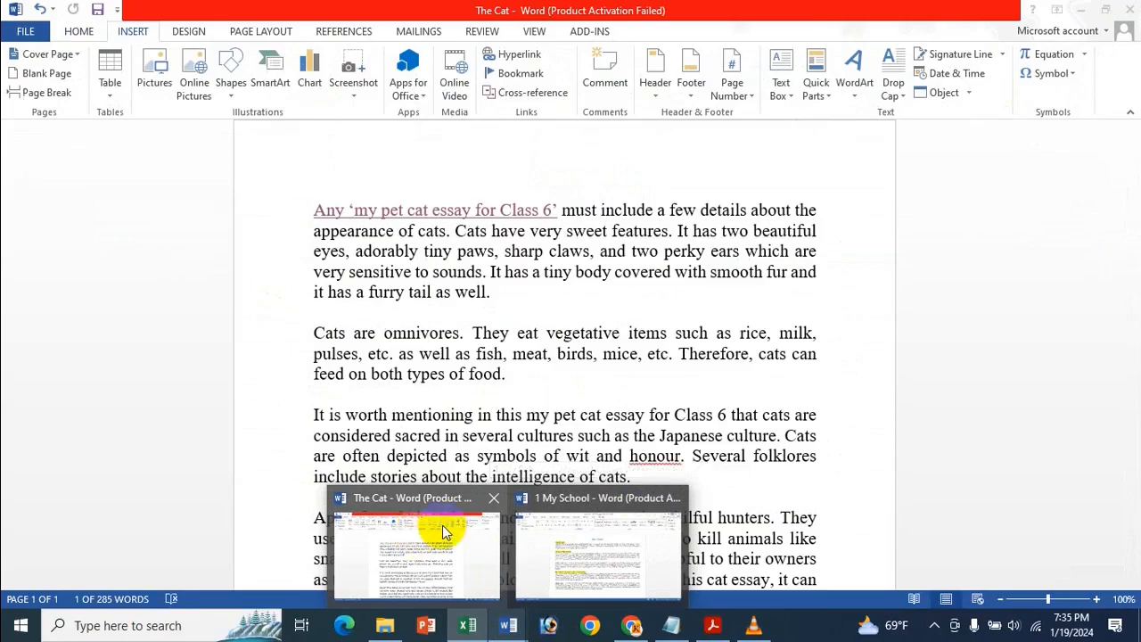
left_click(677, 498)
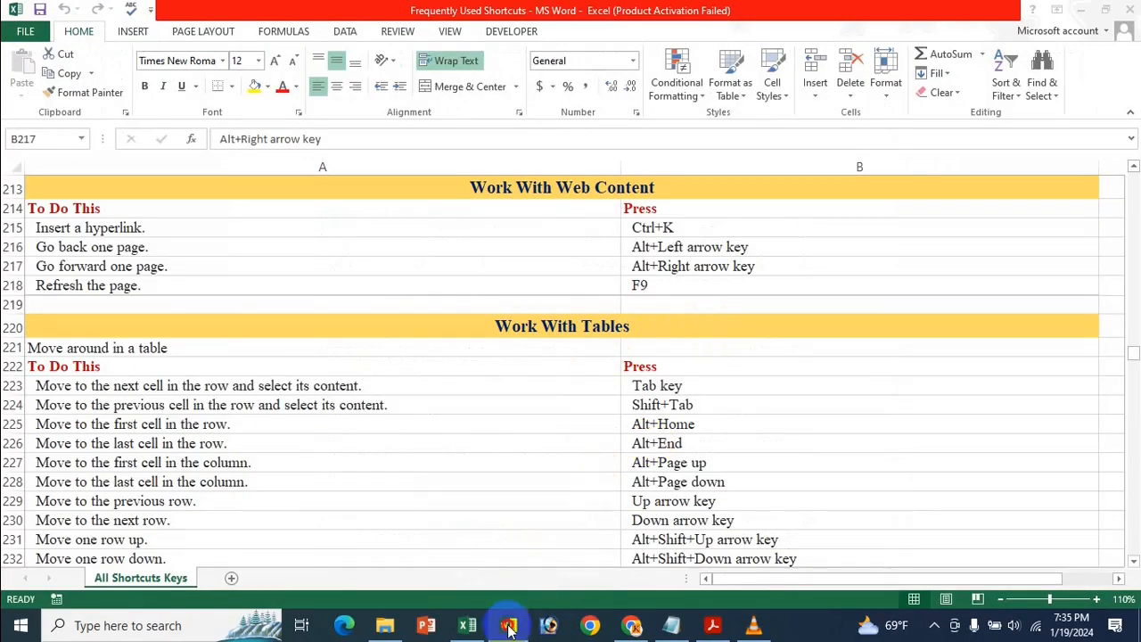
Switch to The Cat in Word and apply the table formula =SUM(ABOVE) to the Total Amount value.
left_click(508, 625)
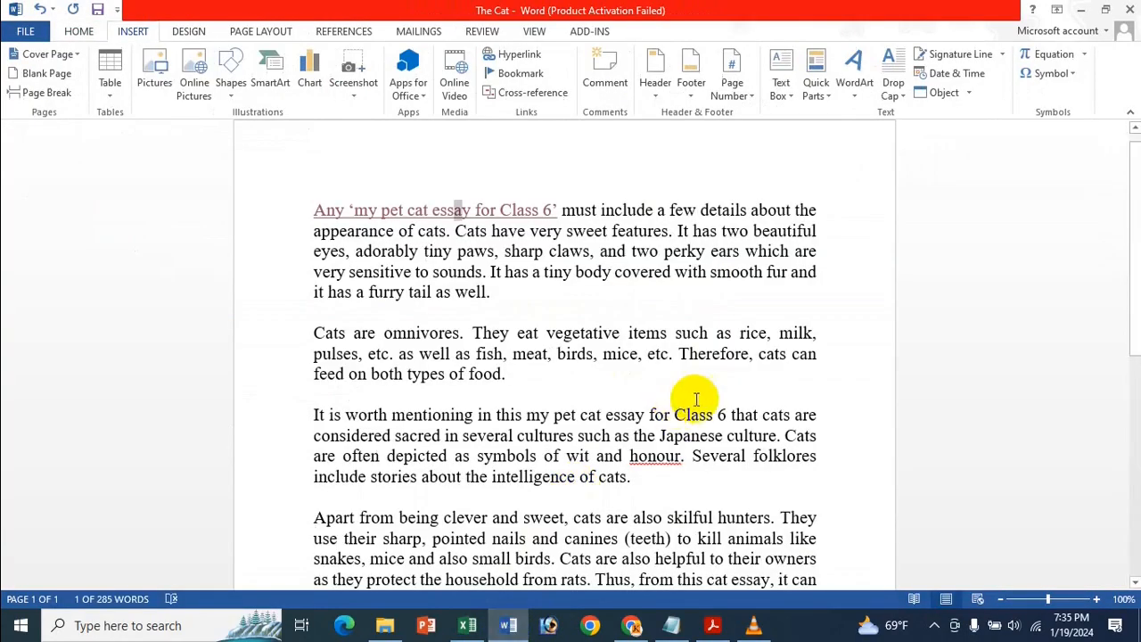
scroll(657, 348, "down", 8)
left_click(654, 334)
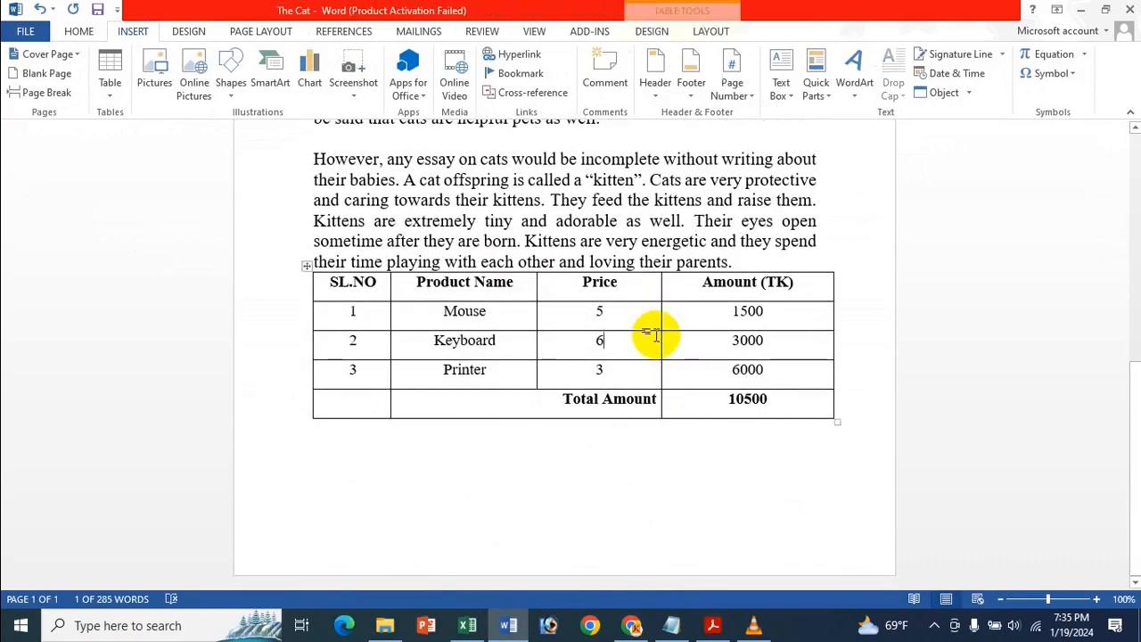
left_click(495, 325)
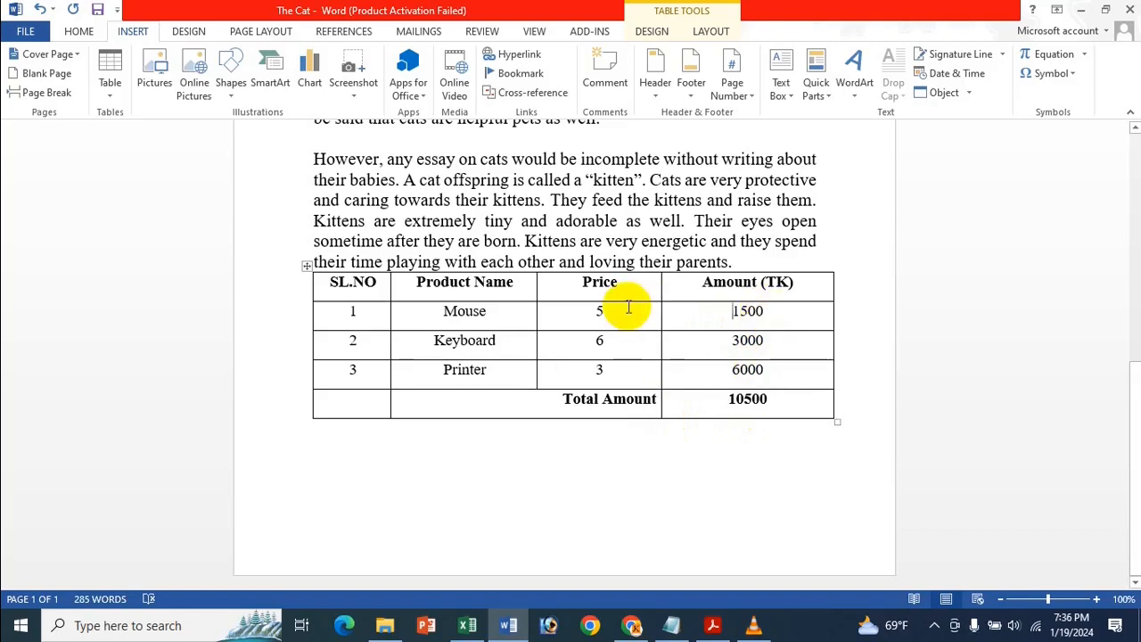
double_click(721, 400)
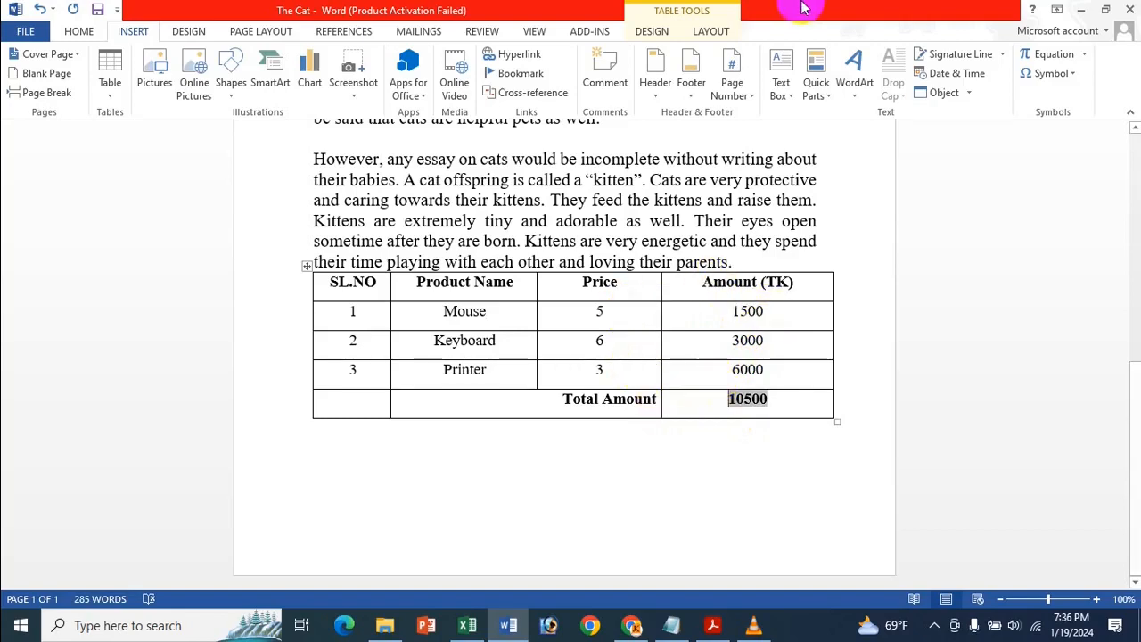
left_click(710, 32)
left_click(1023, 97)
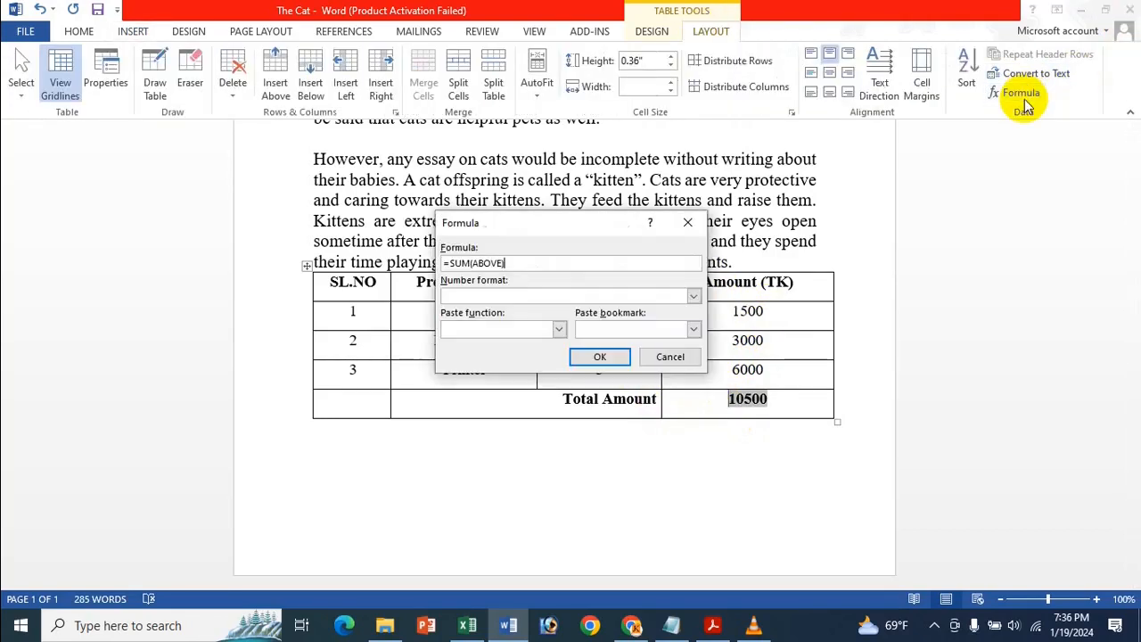
left_click(610, 358)
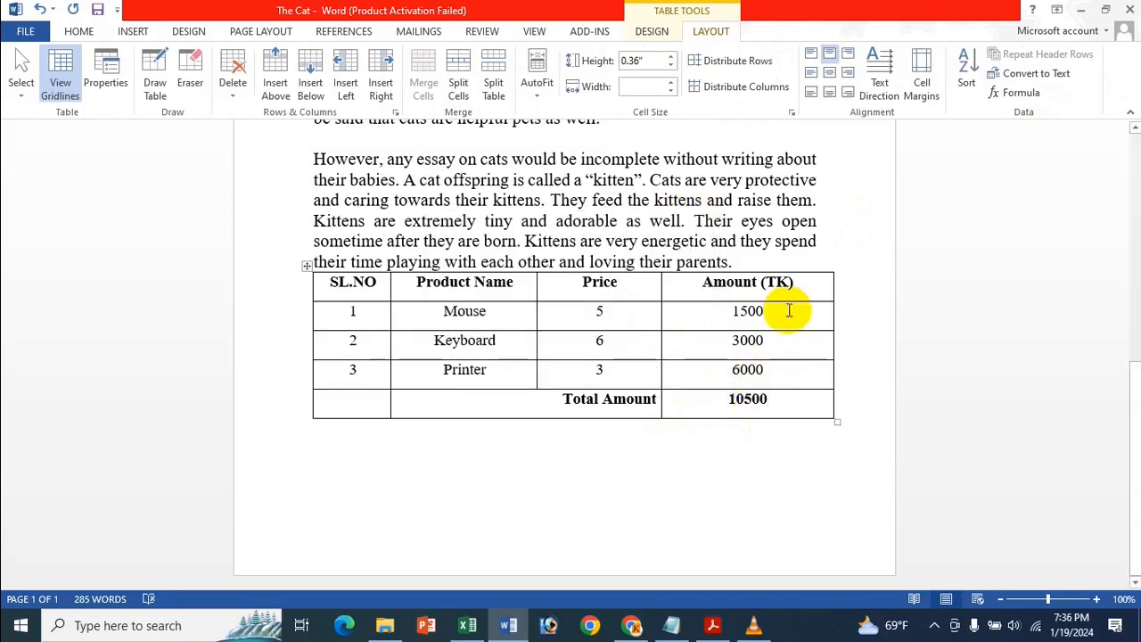
Set the Mouse row's amount to 2000 and refresh the Total Amount field.
left_click(788, 309)
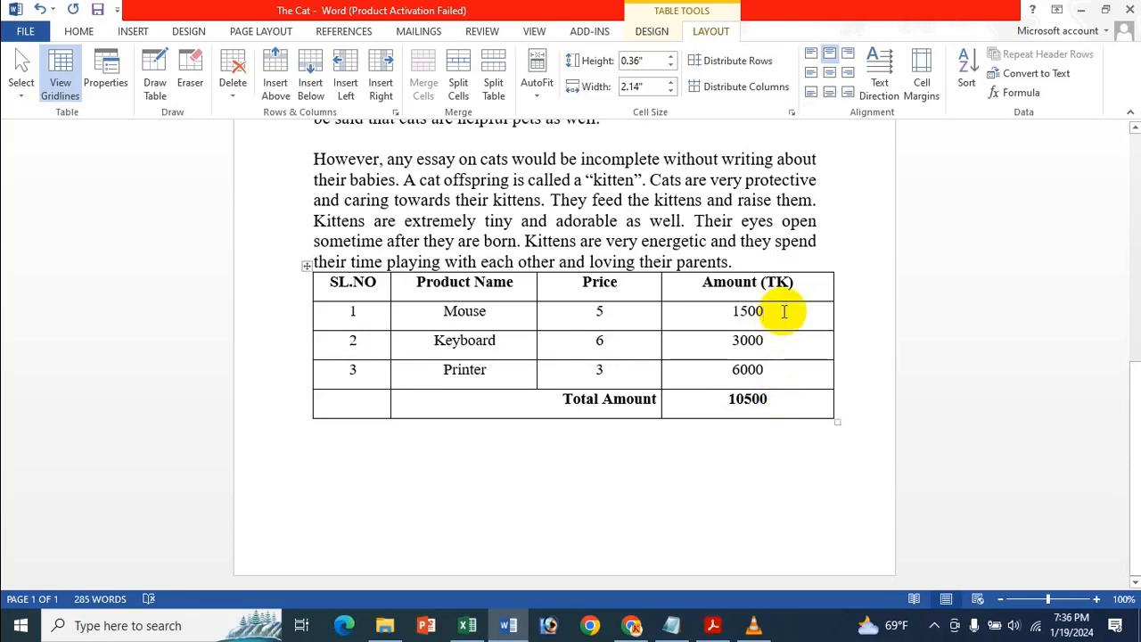
key("BackSpace")
key("BackSpace")
key("BackSpace")
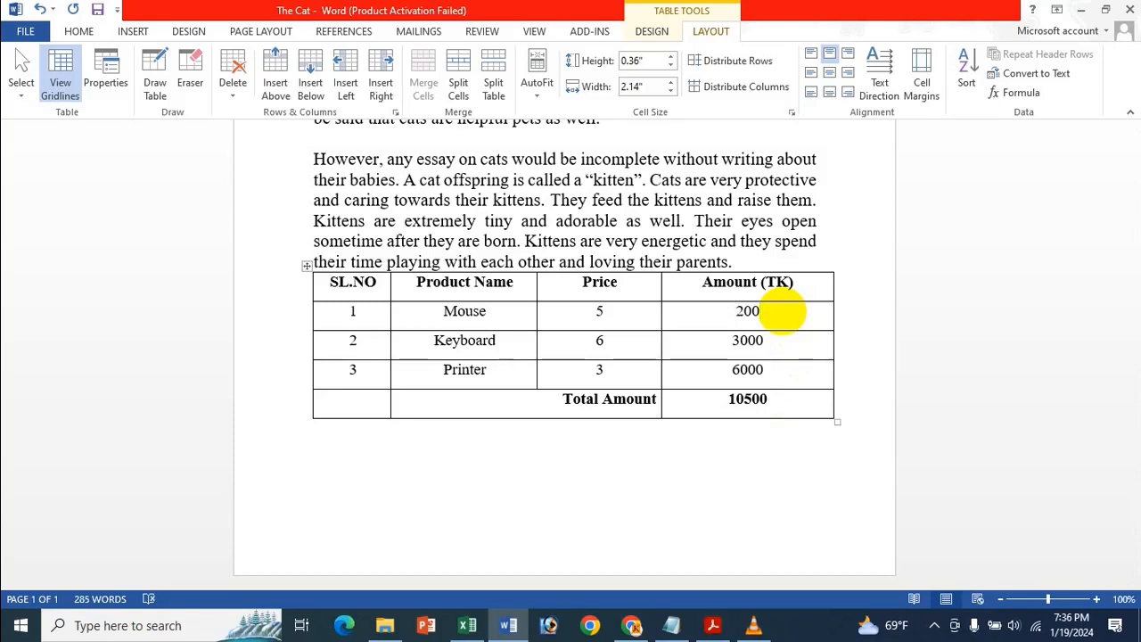
type("0")
left_click(790, 395)
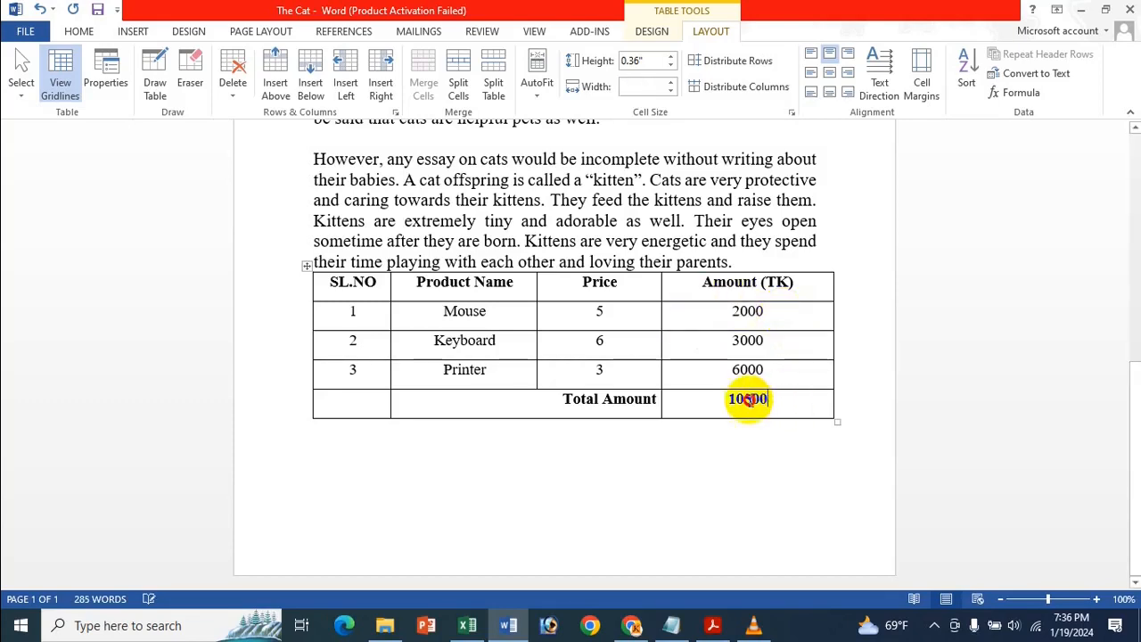
double_click(726, 400)
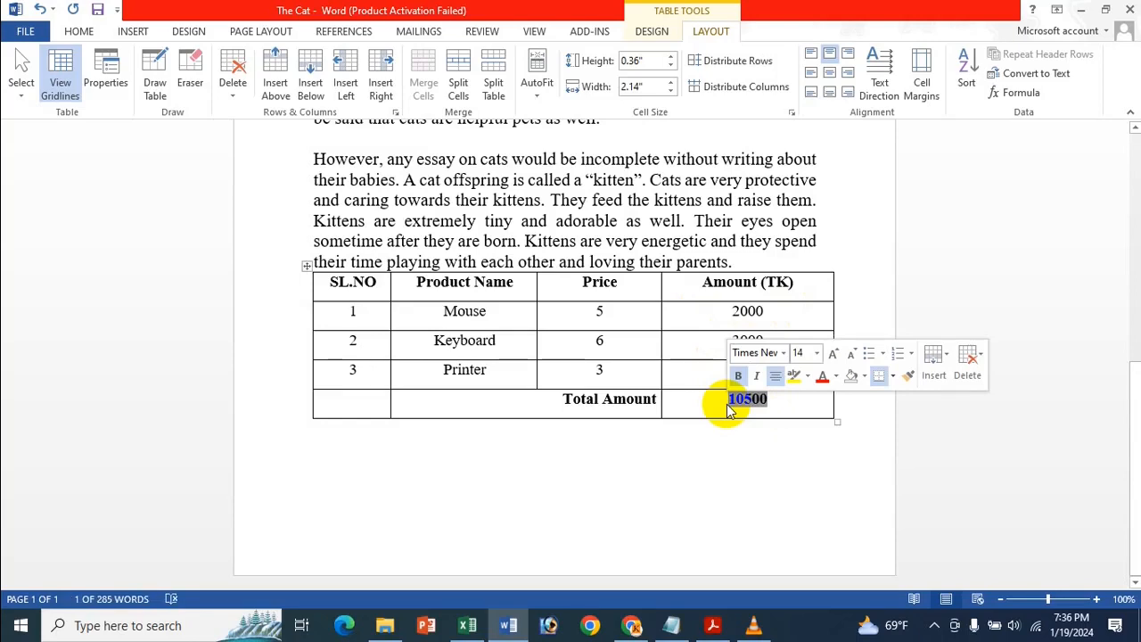
key("F9")
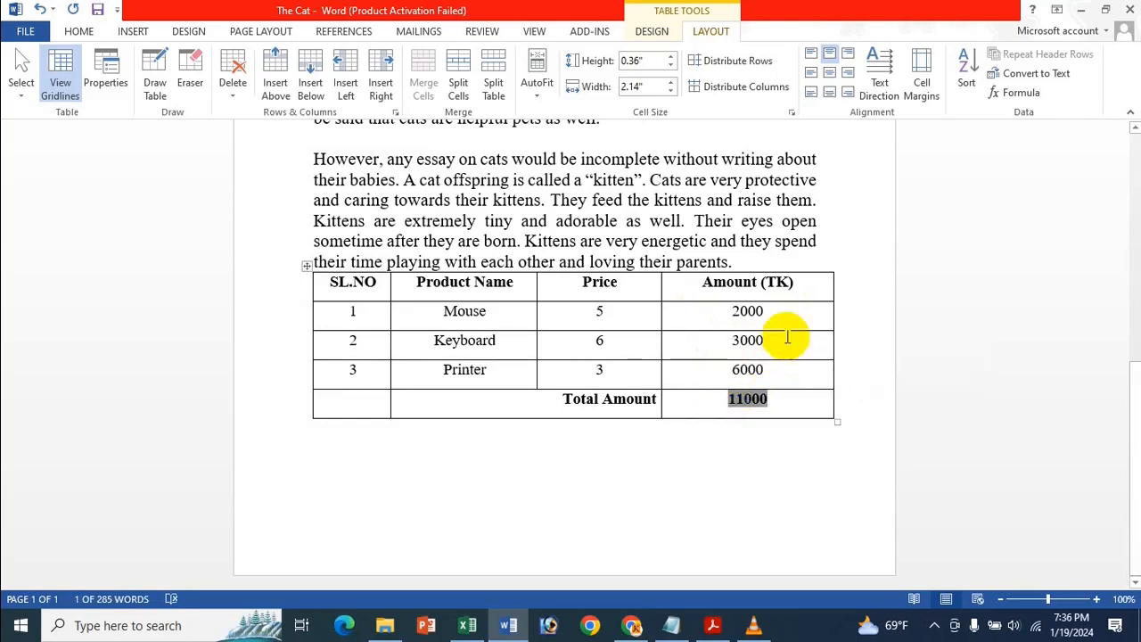
Set the Mouse row's amount back to 1500 and update the calculated total again.
double_click(722, 308)
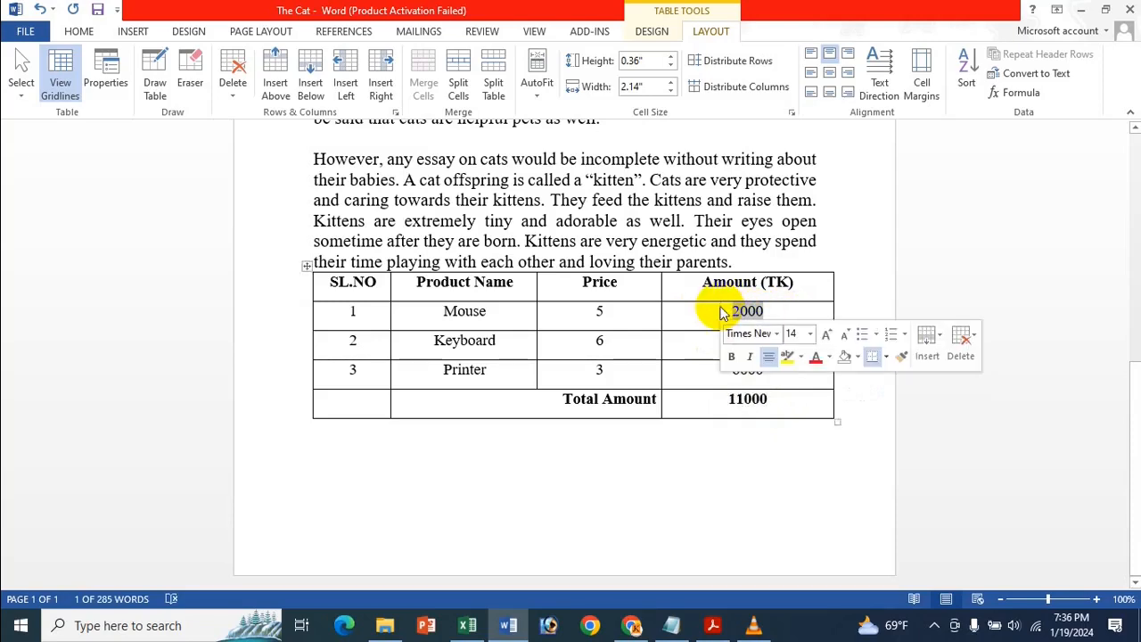
key("Delete")
type("15")
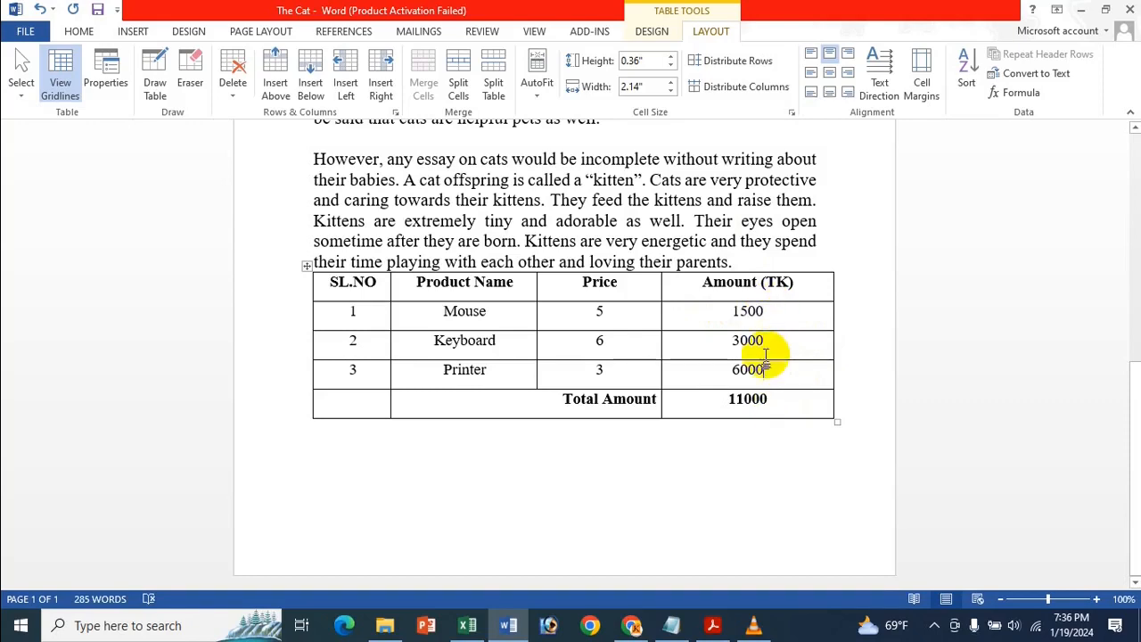
left_click_drag(772, 400, 727, 412)
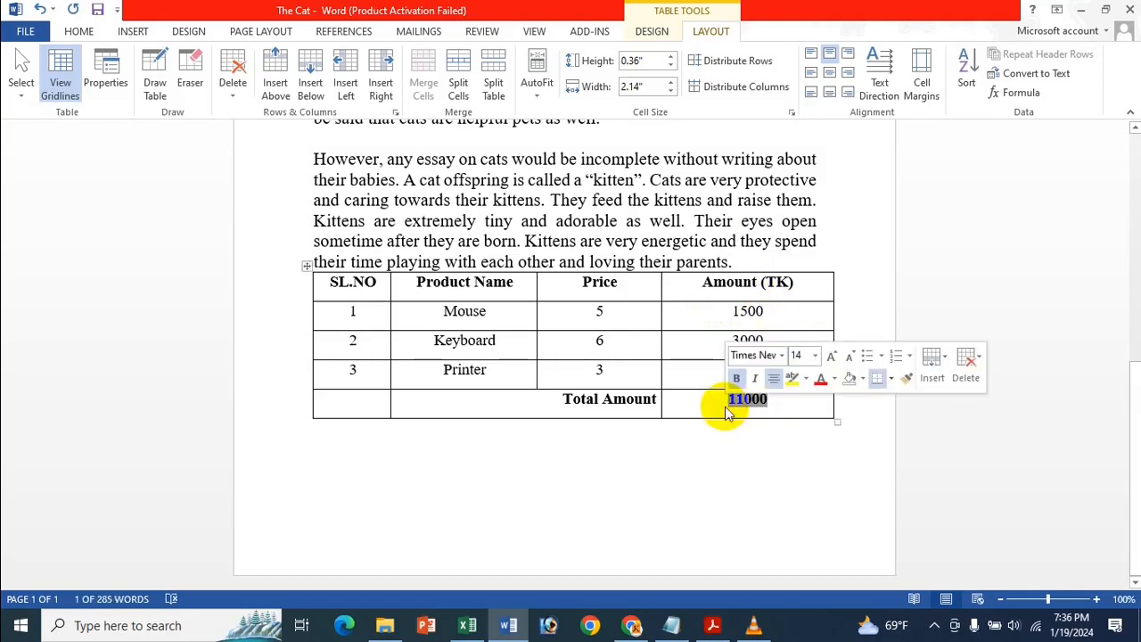
key("F9")
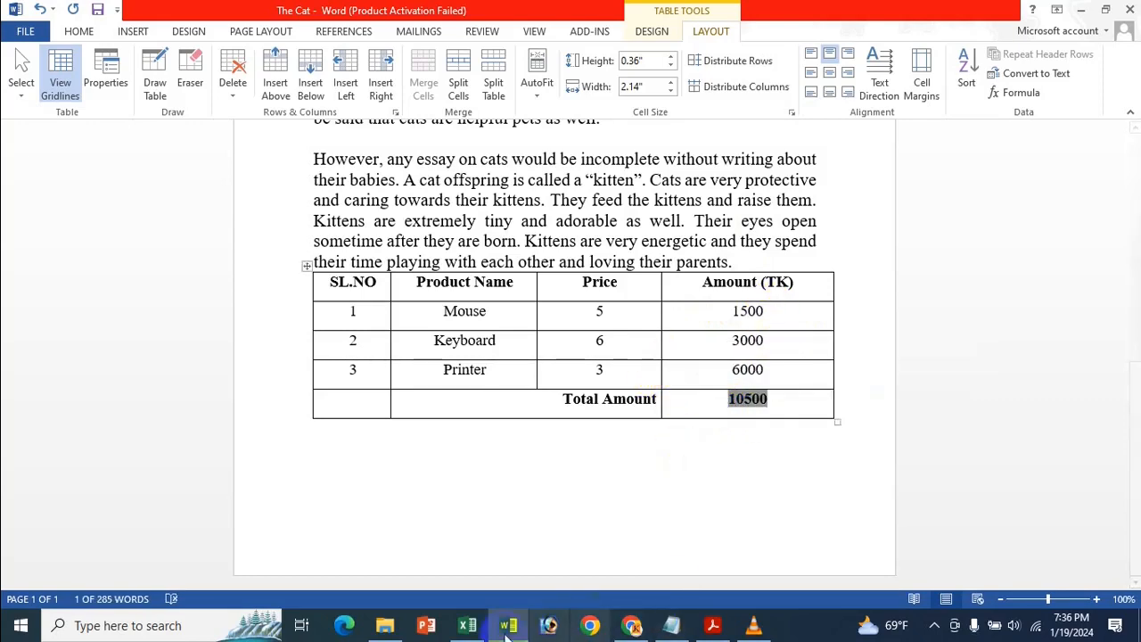
Return to the Excel shortcuts sheet and examine the Work With Tables entries for moving to the next and previous cell.
left_click(467, 625)
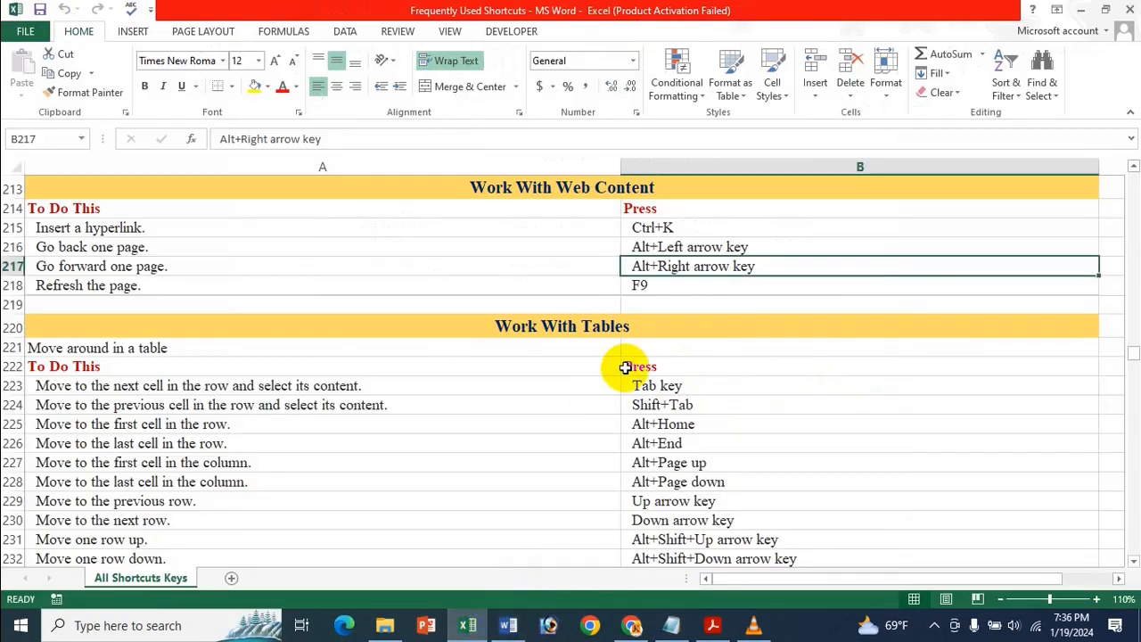
scroll(678, 426, "down", 2)
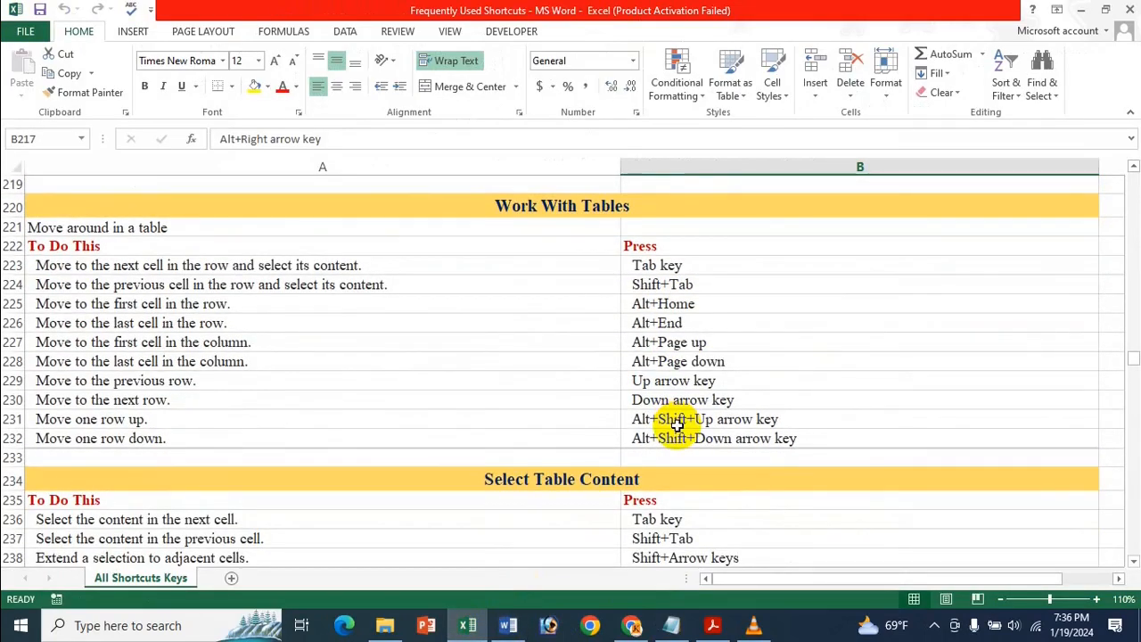
scroll(675, 426, "down", 1)
scroll(655, 294, "up", 3)
scroll(661, 295, "down", 2)
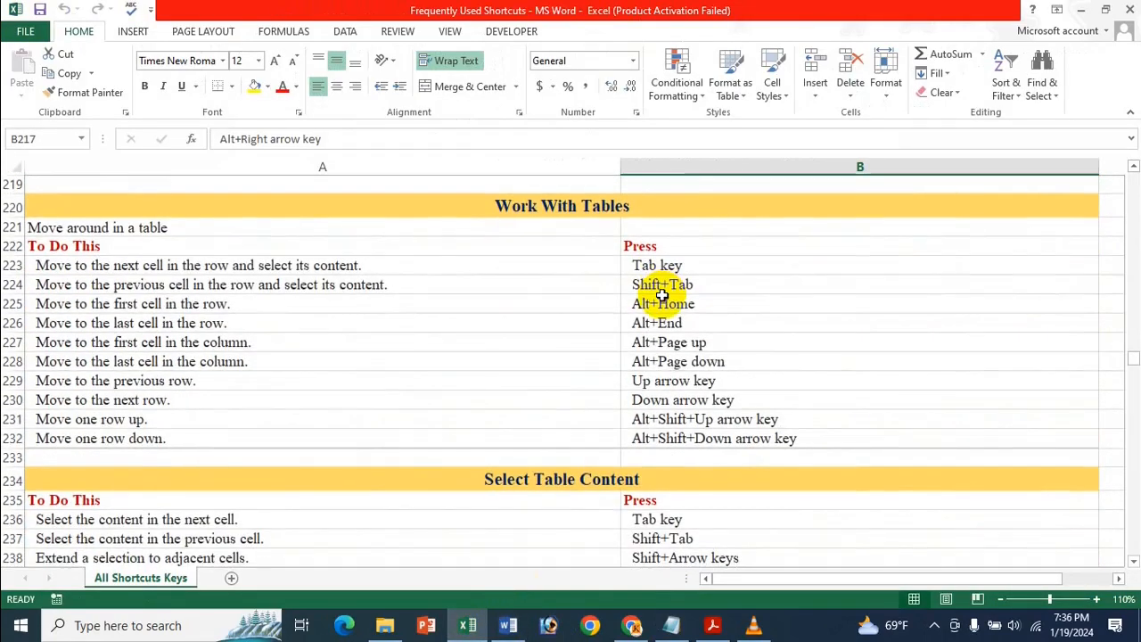
left_click(669, 278)
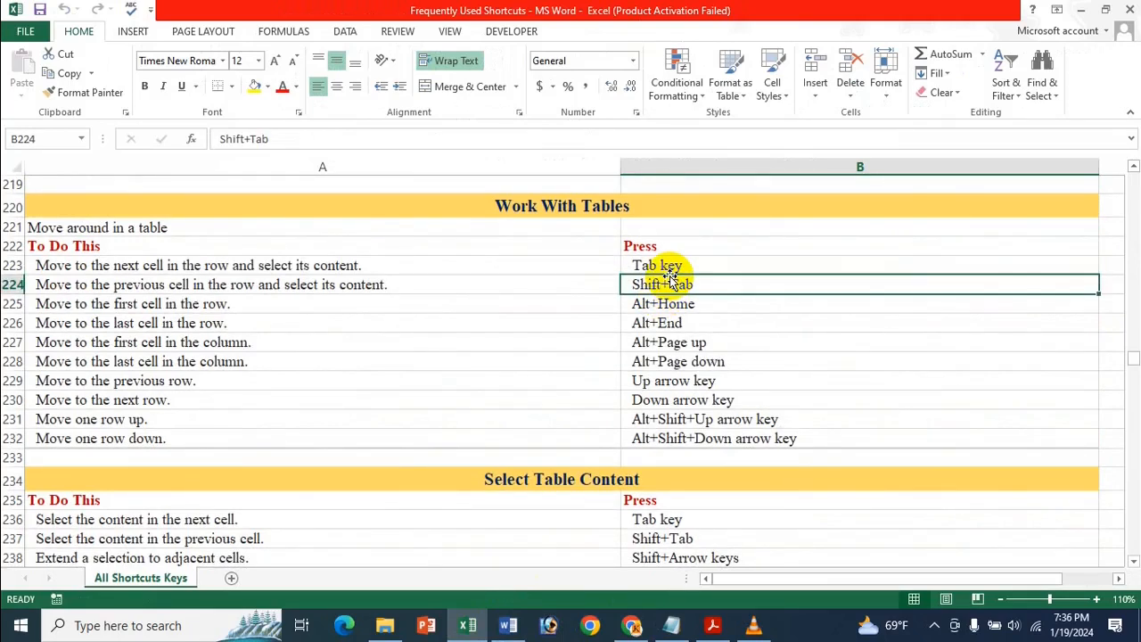
left_click(674, 266)
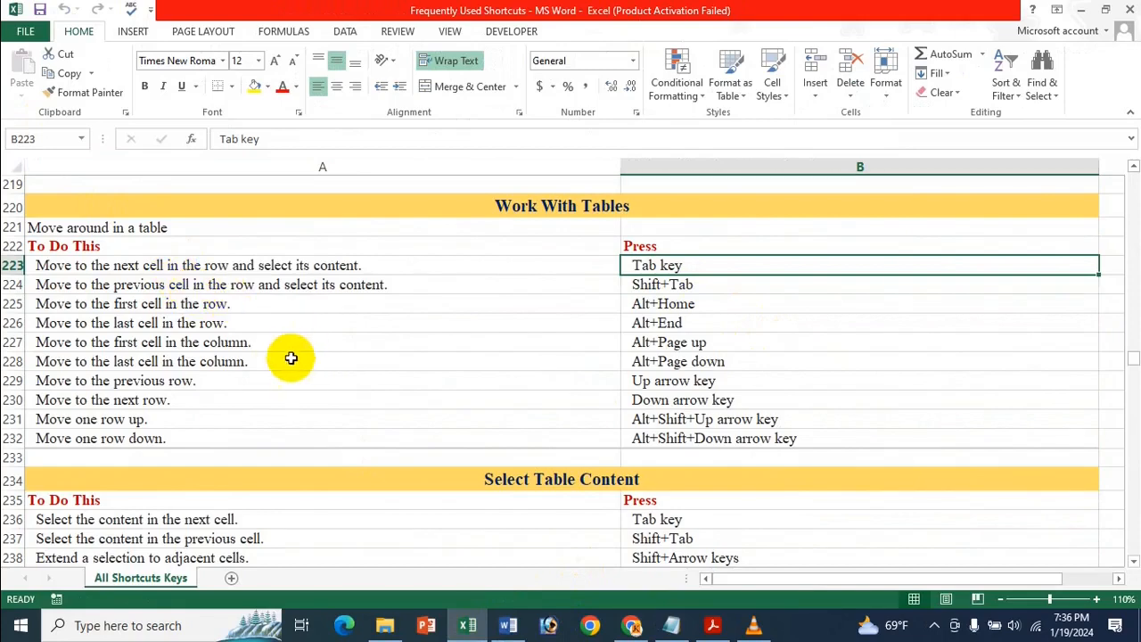
Switch to The Cat in Word and advance cell by cell along the Mouse row, selecting its name, price and amount in turn.
left_click(508, 625)
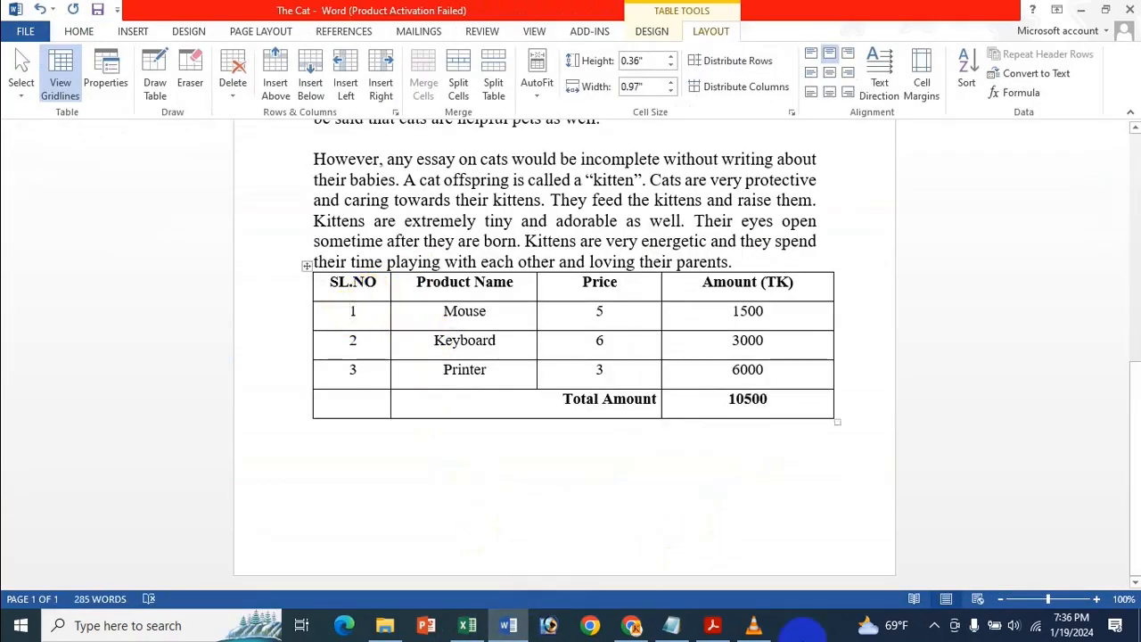
left_click(486, 635)
mouse_move(520, 616)
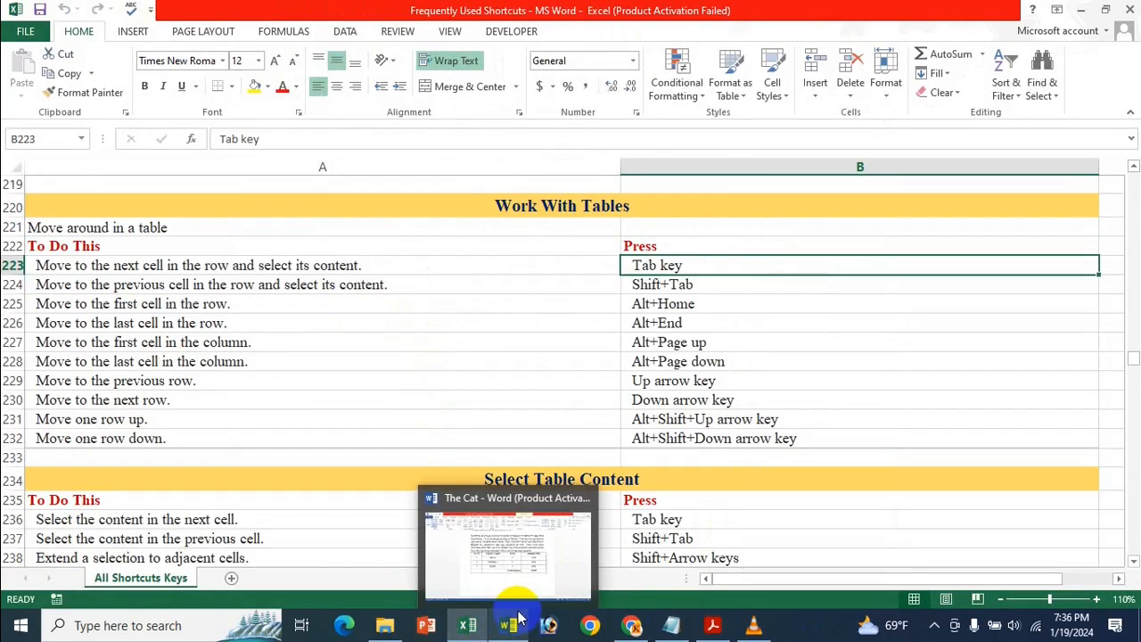
left_click(520, 622)
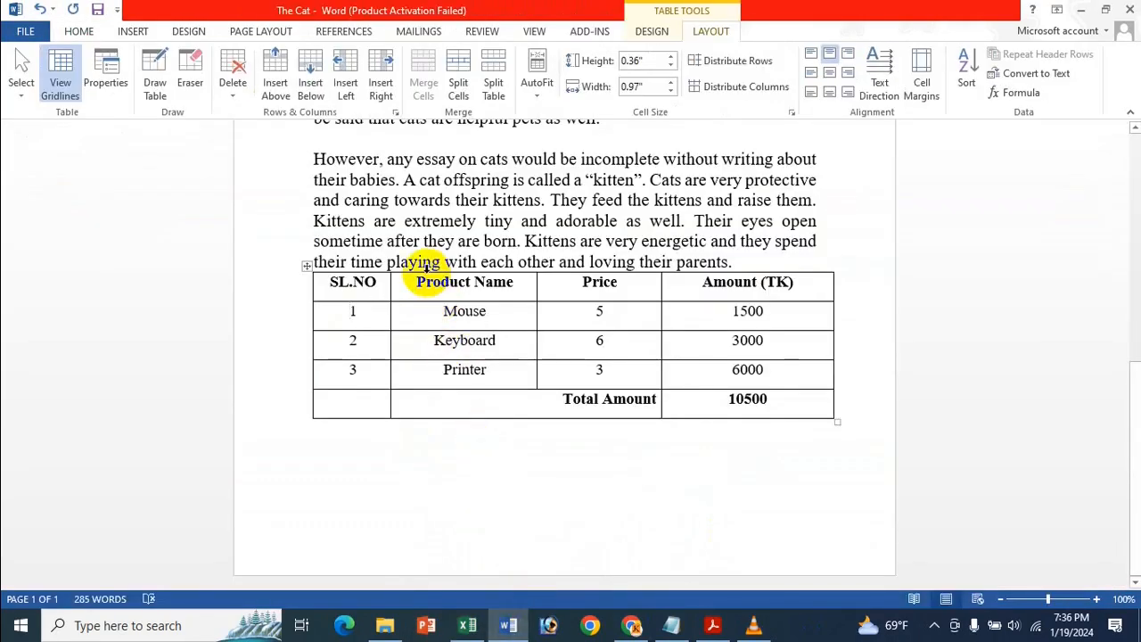
key("Tab")
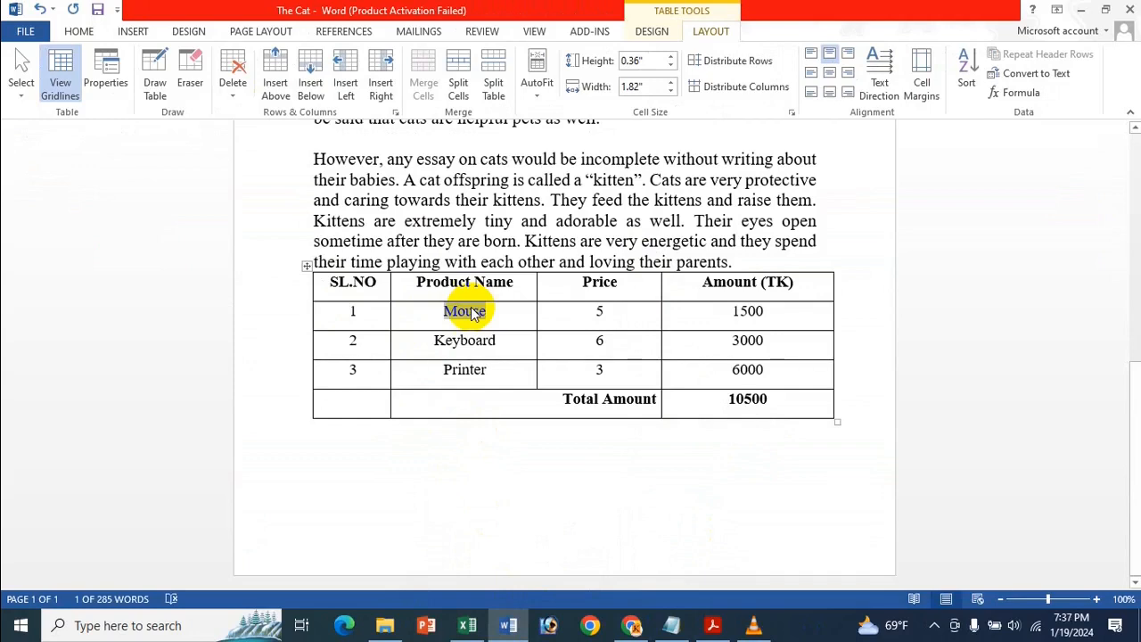
key("Tab")
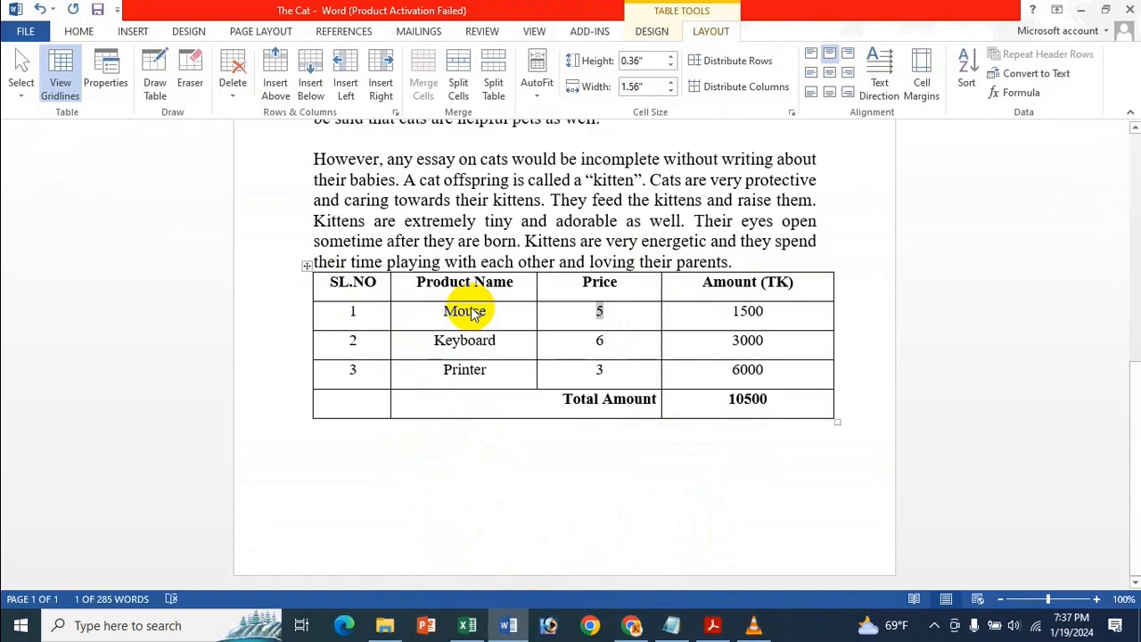
key("Tab")
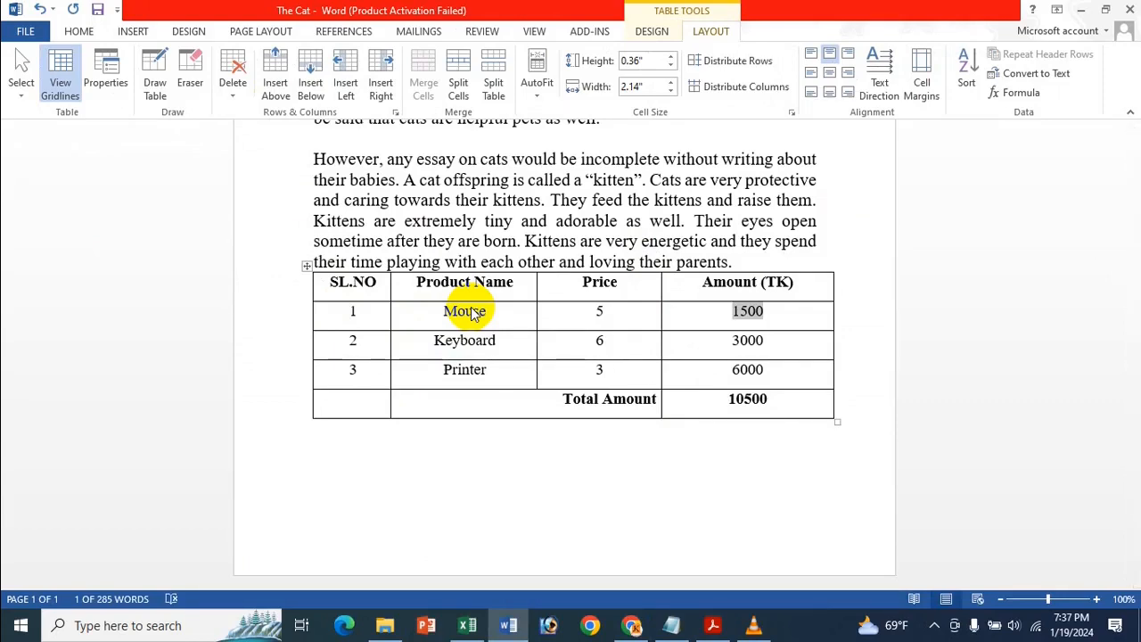
Step back through the Mouse row to the product name, advance to its price, and place the cursor in the Printer row's price cell.
key("shift+Tab")
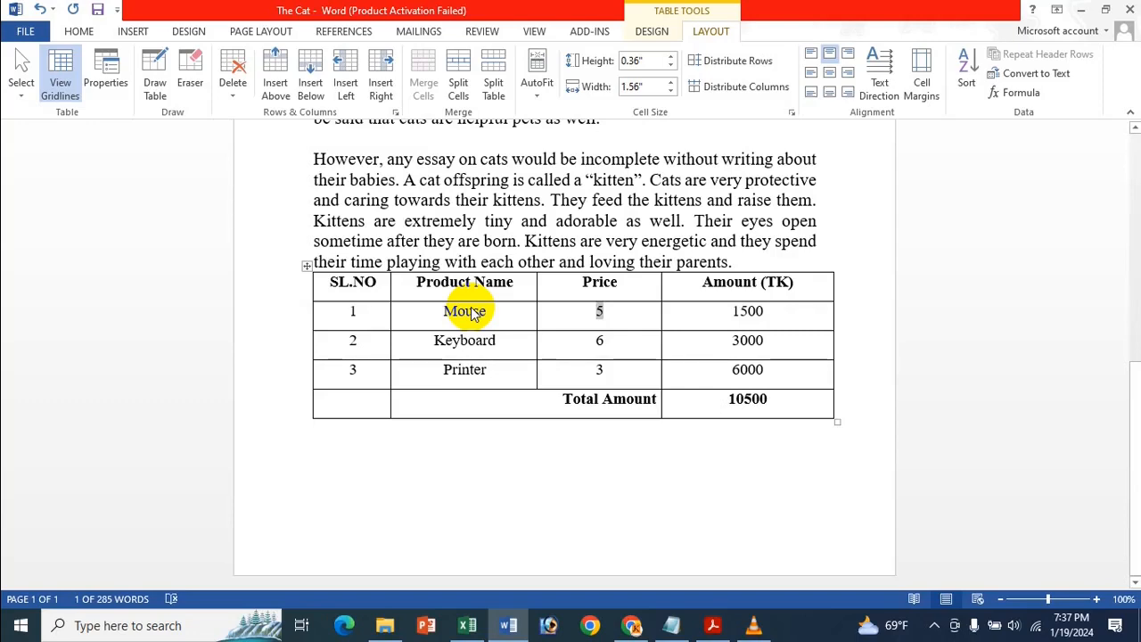
key("shift+Tab")
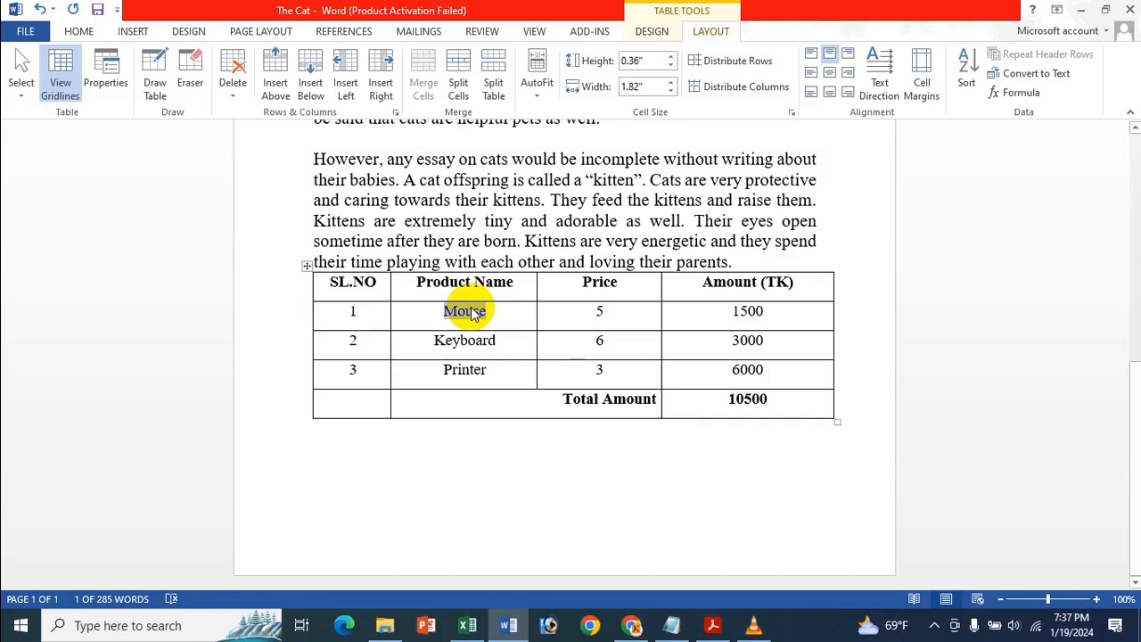
key("Tab")
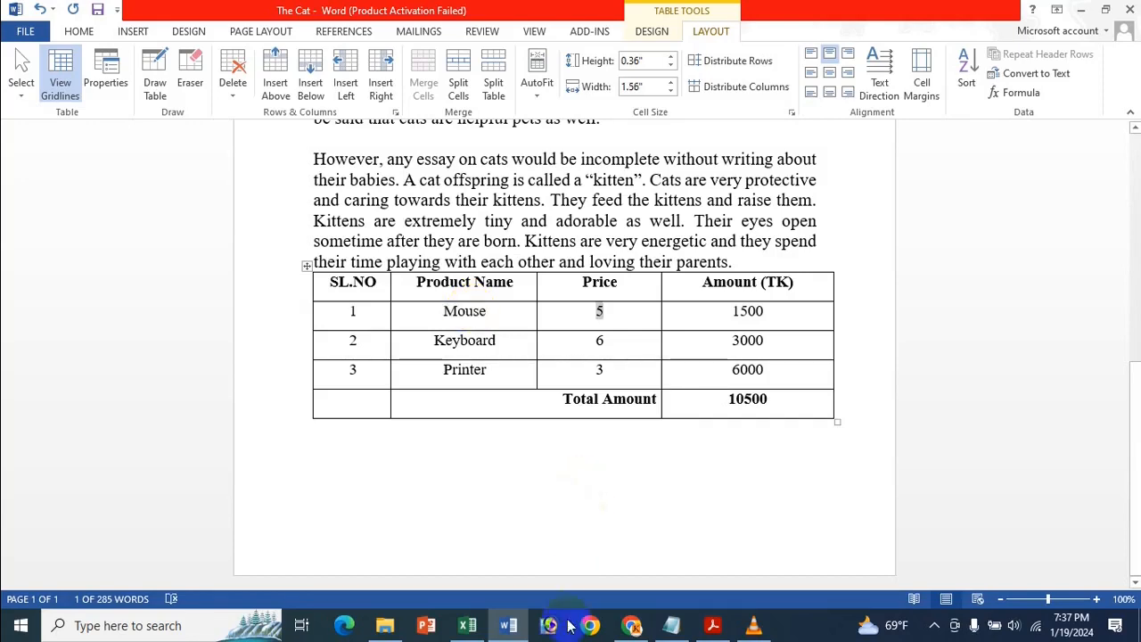
left_click(603, 386)
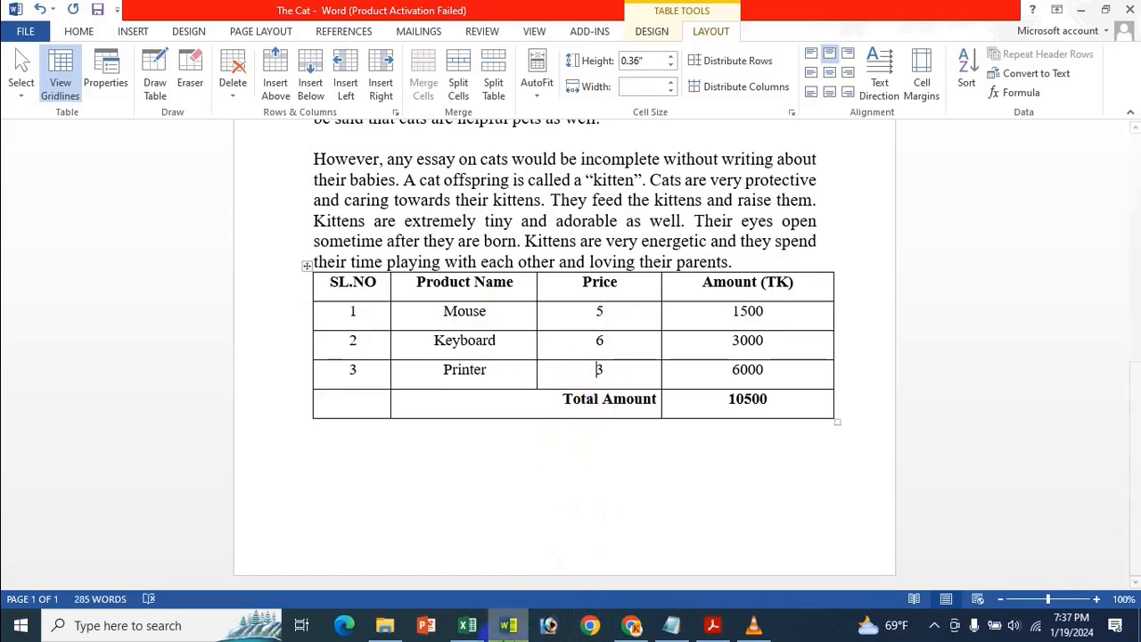
Go back to the Excel shortcuts sheet and examine the entries for moving to the first and last cell in a row.
left_click(467, 625)
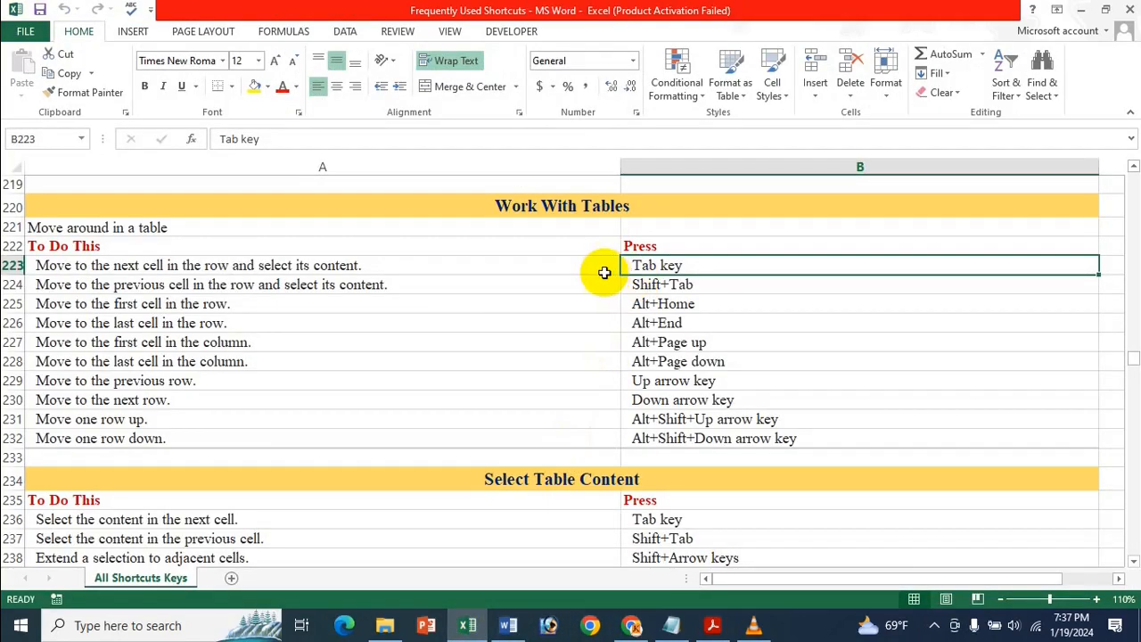
left_click(669, 304)
left_click(673, 323)
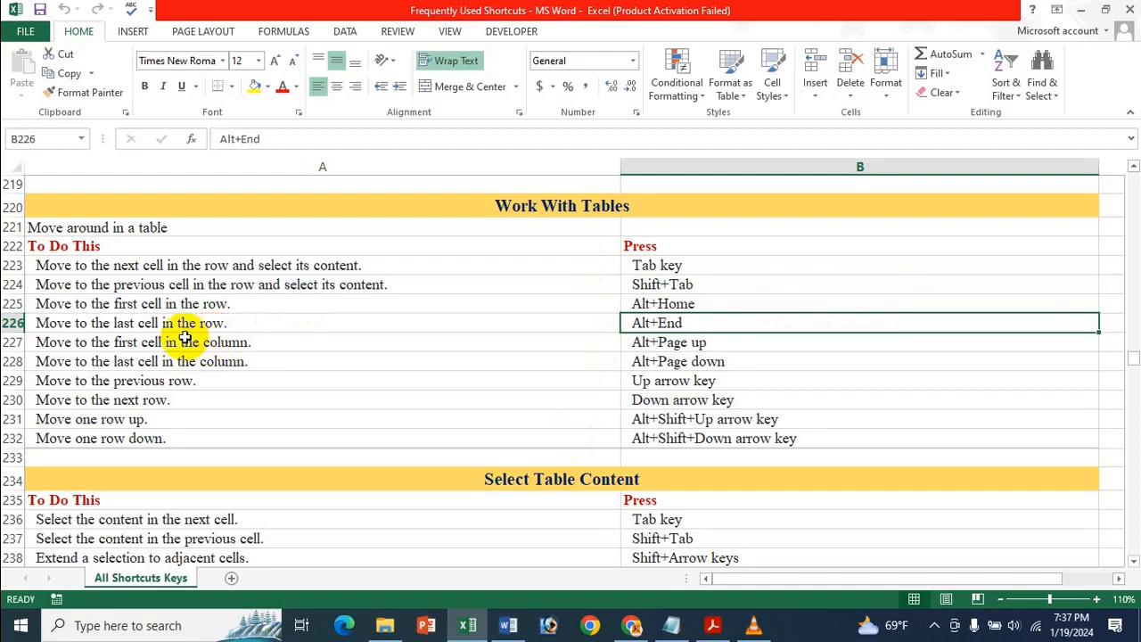
Move to the last cell of the Printer row in The Cat, and return to Excel's entry for the first cell in the column.
left_click(514, 631)
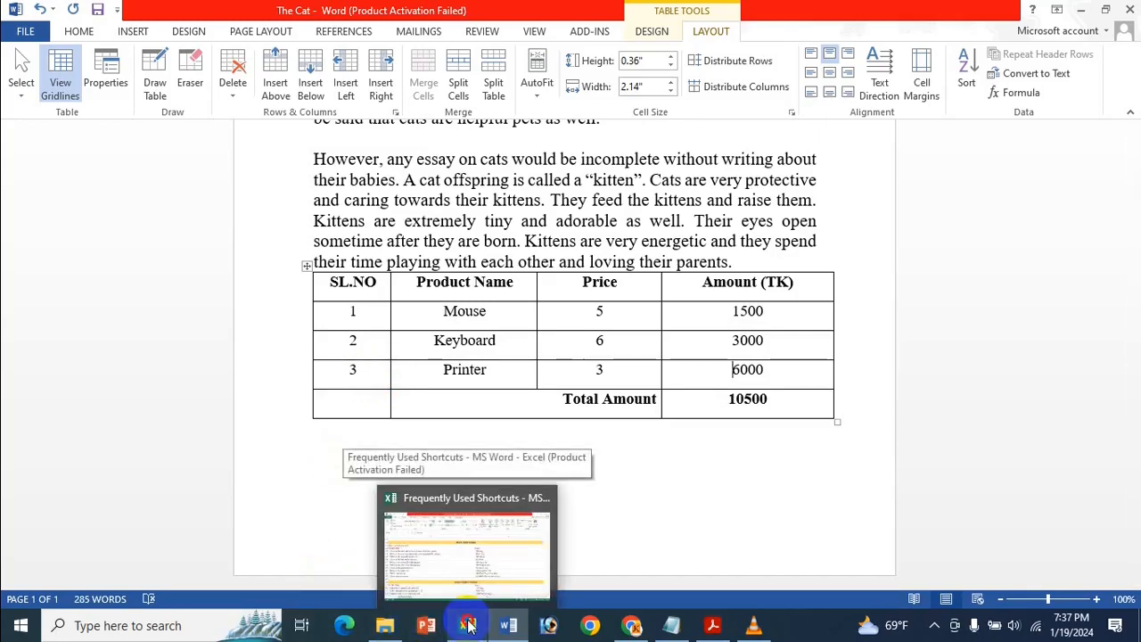
left_click(446, 513)
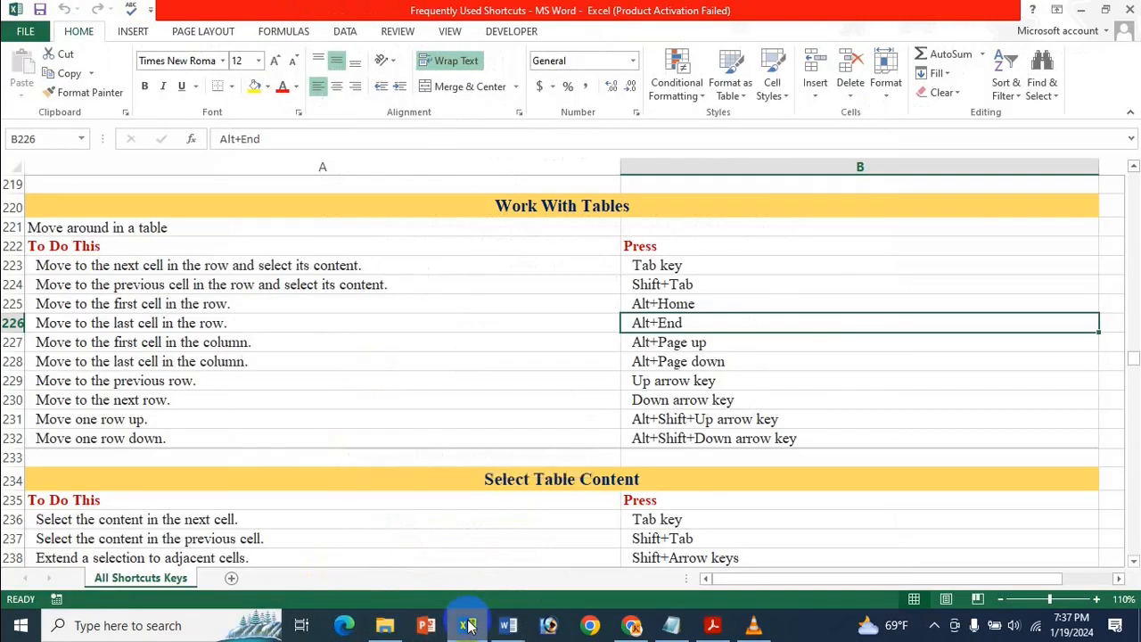
left_click(721, 345)
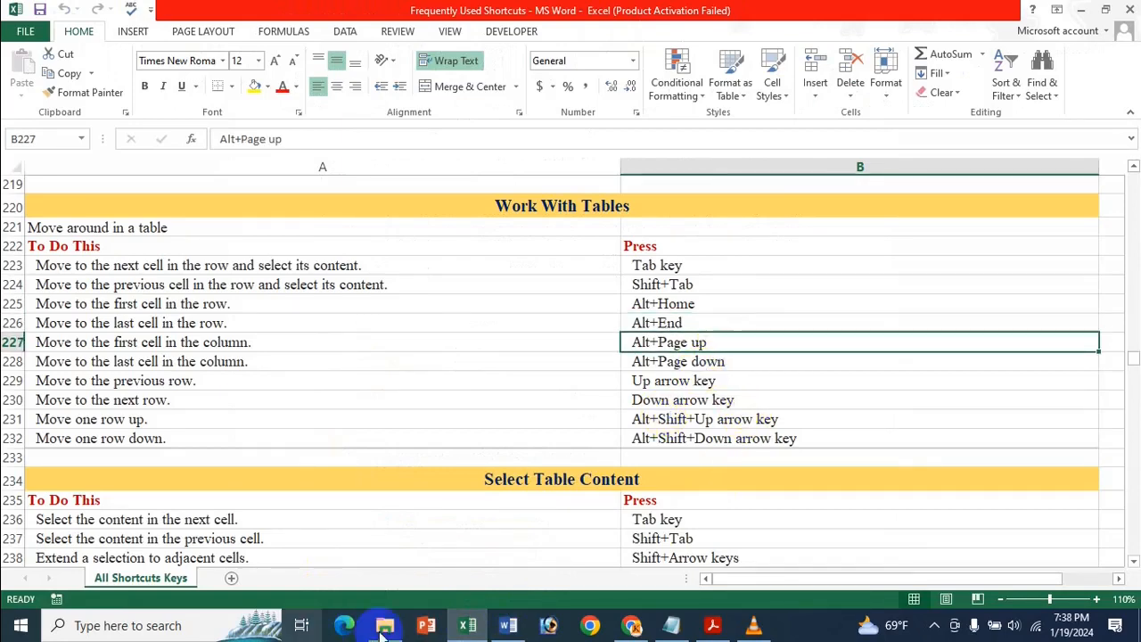
Switch to The Cat in Word and, from the SL.NO column's bottom cell, move to the column's first cell and back to its last.
left_click(509, 625)
left_click(339, 409)
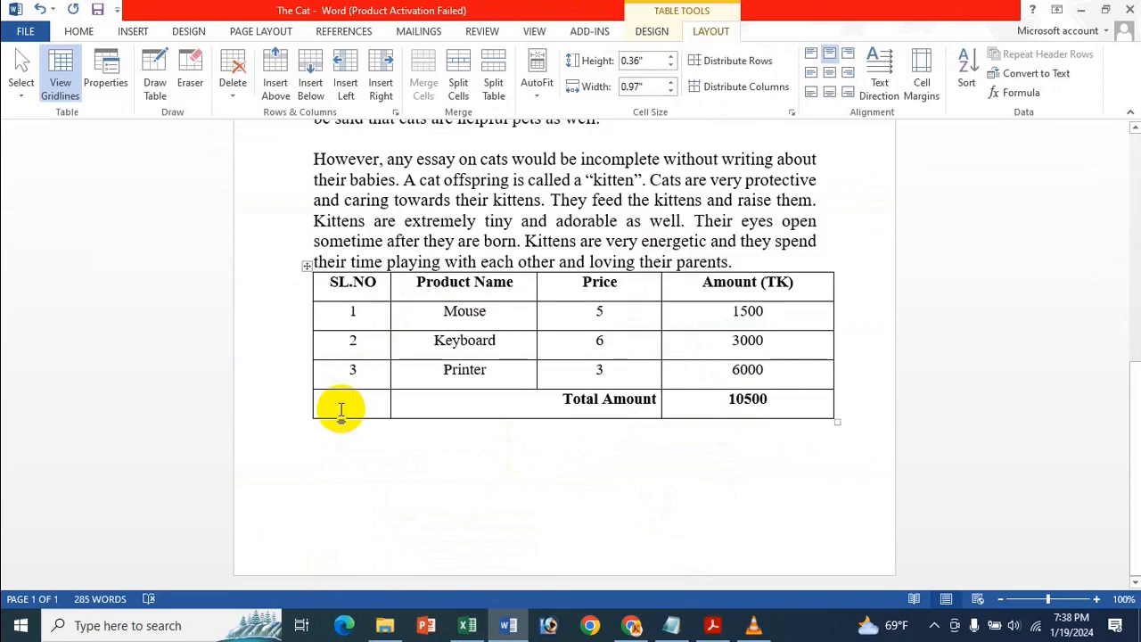
key("alt+Page_Up")
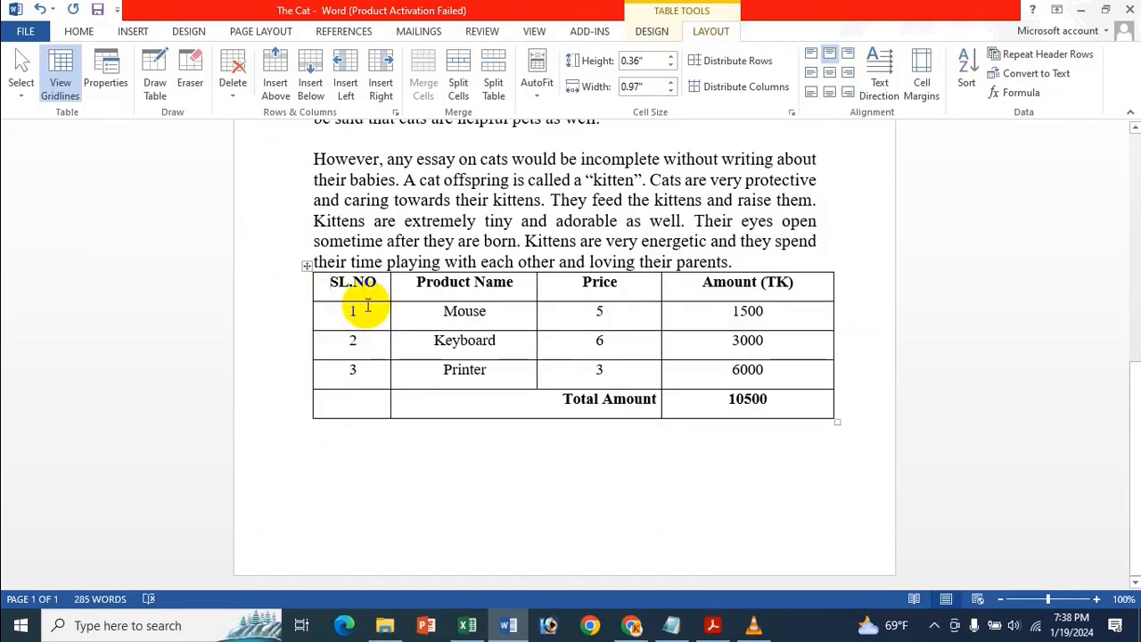
key("alt+Page_Down")
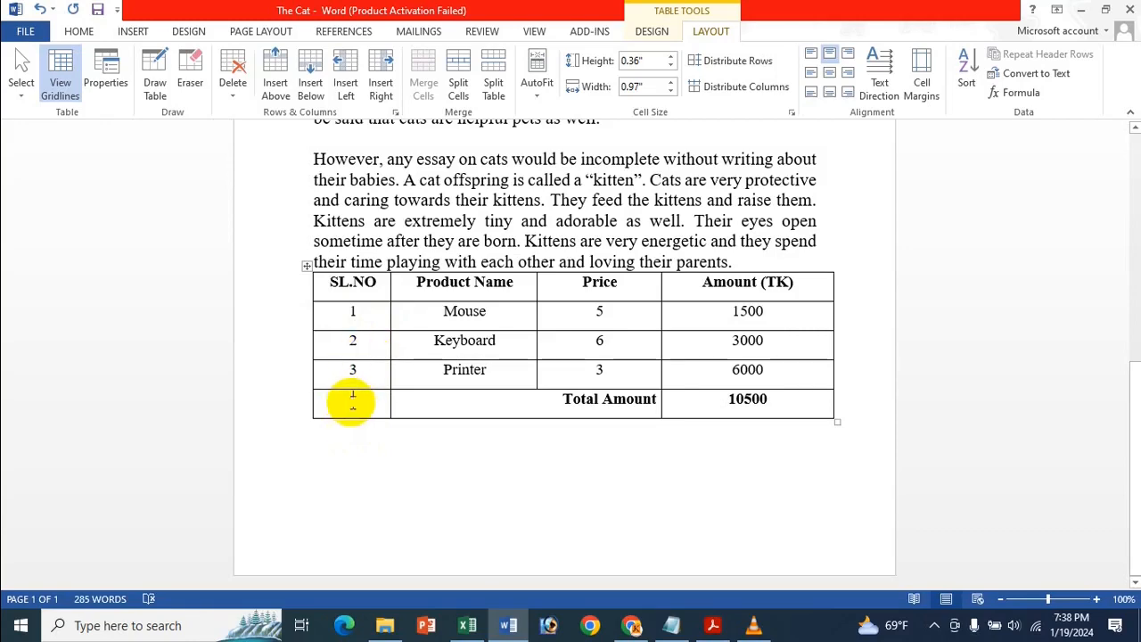
Check the previous-row and next-row entries in the Excel list, and go back to the table in The Cat.
left_click(466, 626)
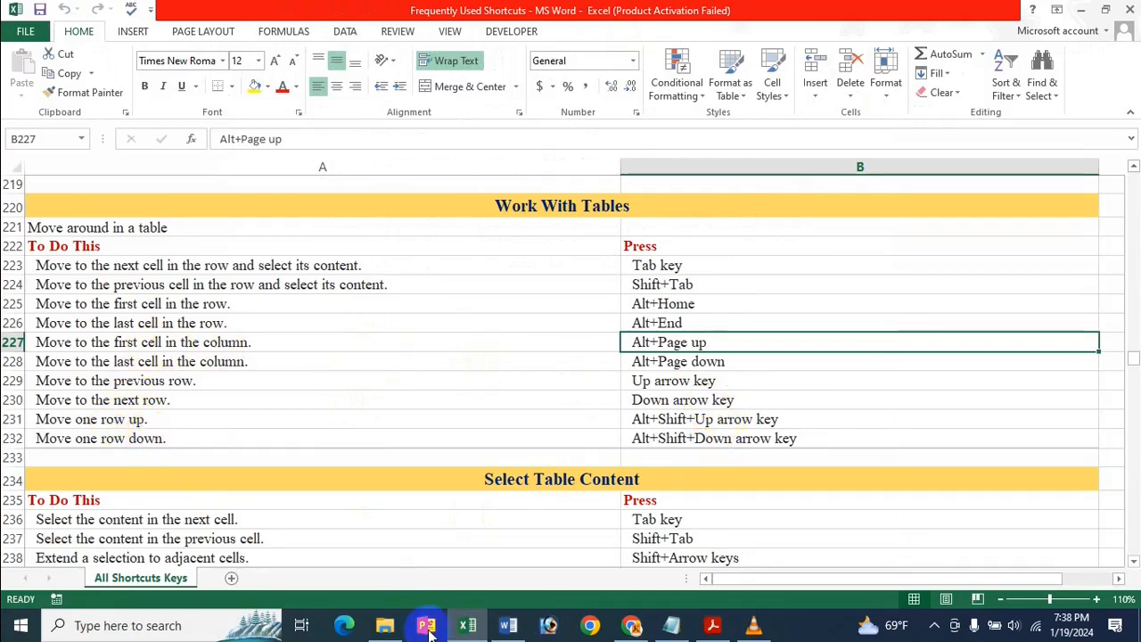
left_click(548, 624)
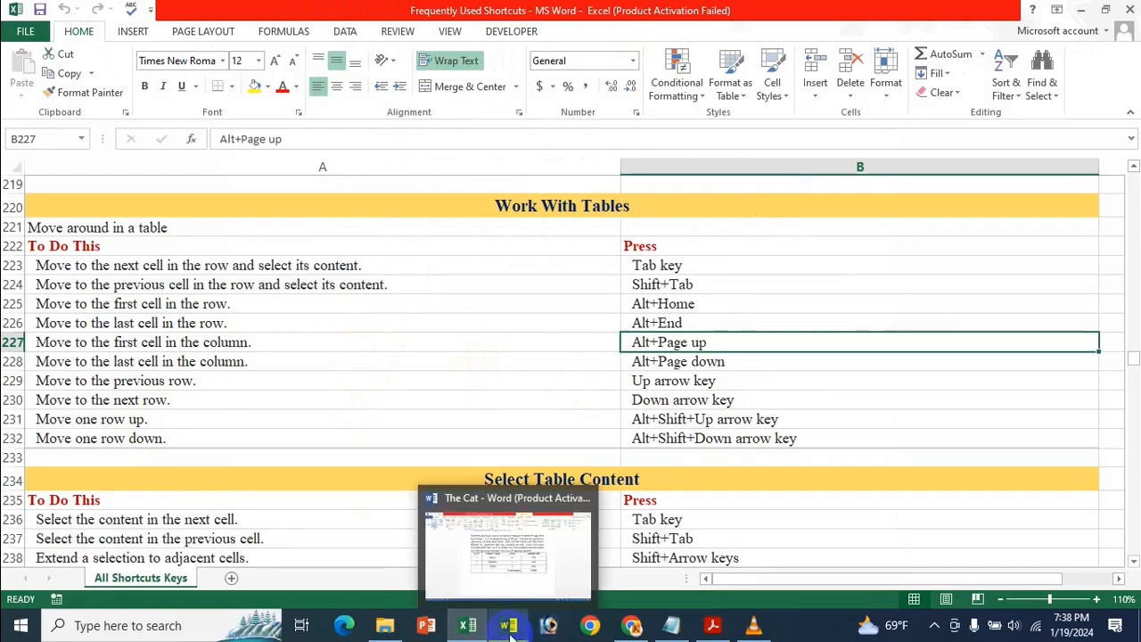
left_click(493, 580)
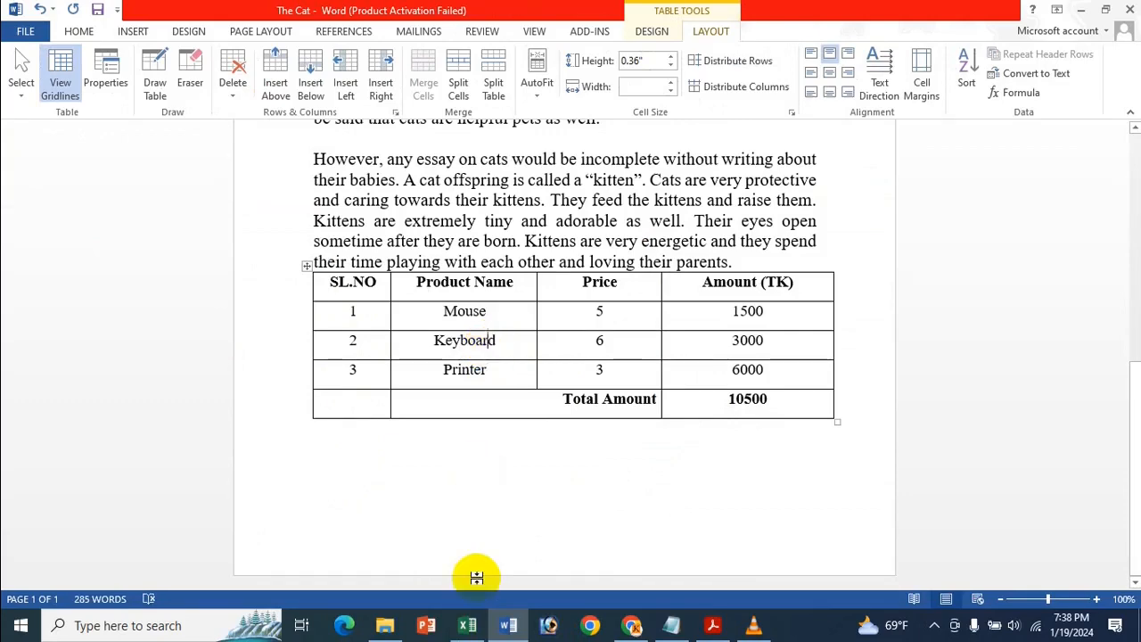
Return to the Excel shortcuts sheet and select the entry for moving one row up.
left_click(467, 624)
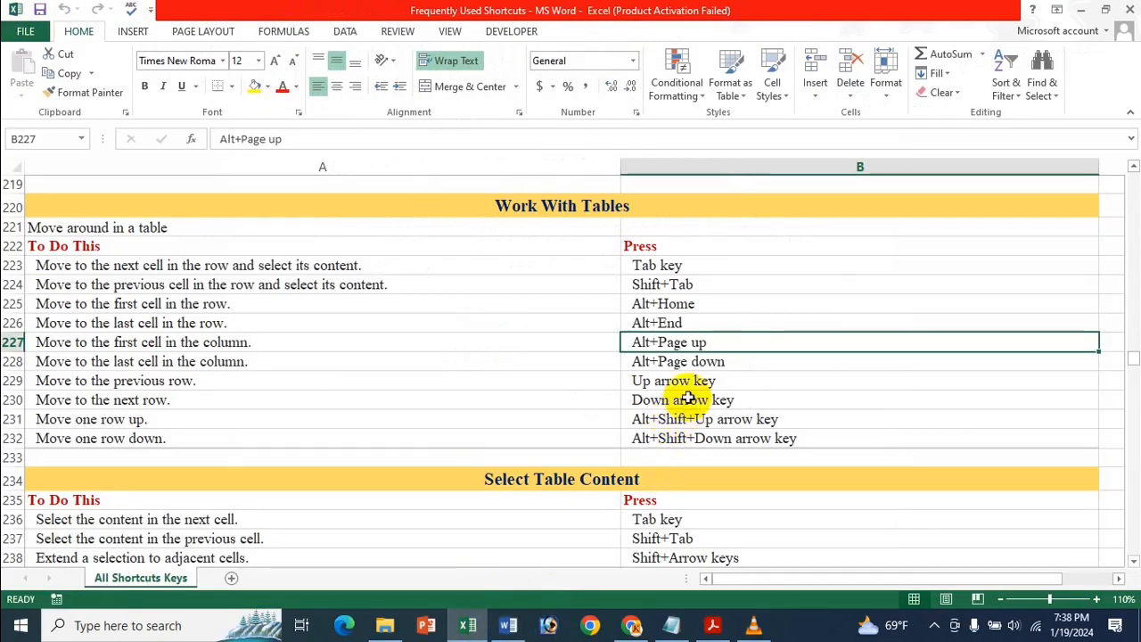
left_click(661, 435)
left_click(668, 422)
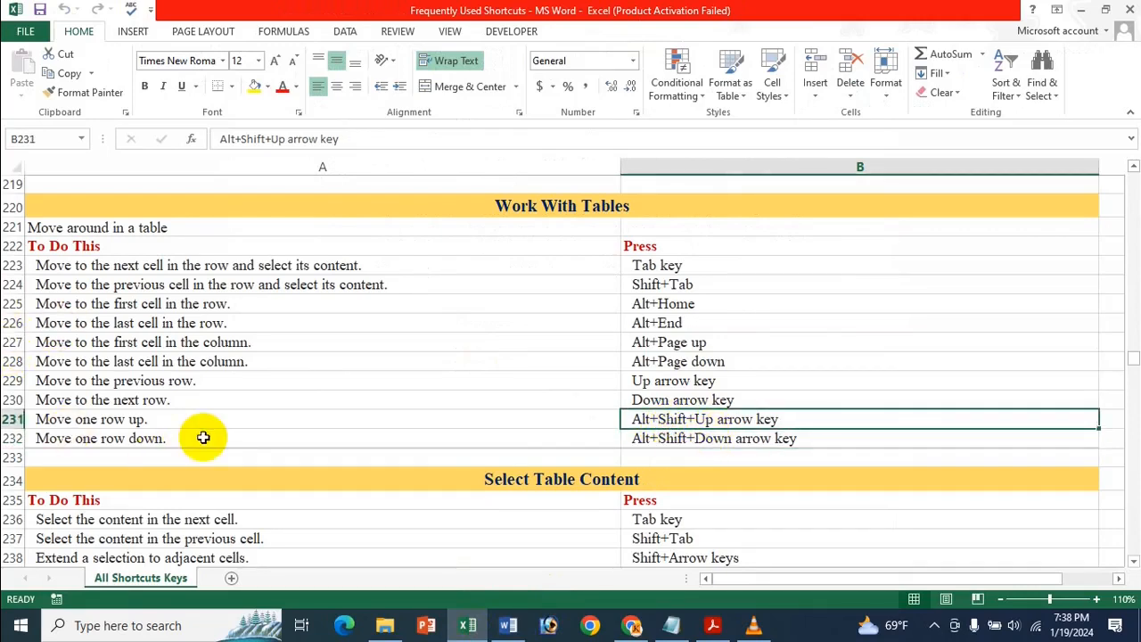
Switch to The Cat and shift the Printer row up three places to the top of the table.
left_click(508, 625)
left_click(365, 372)
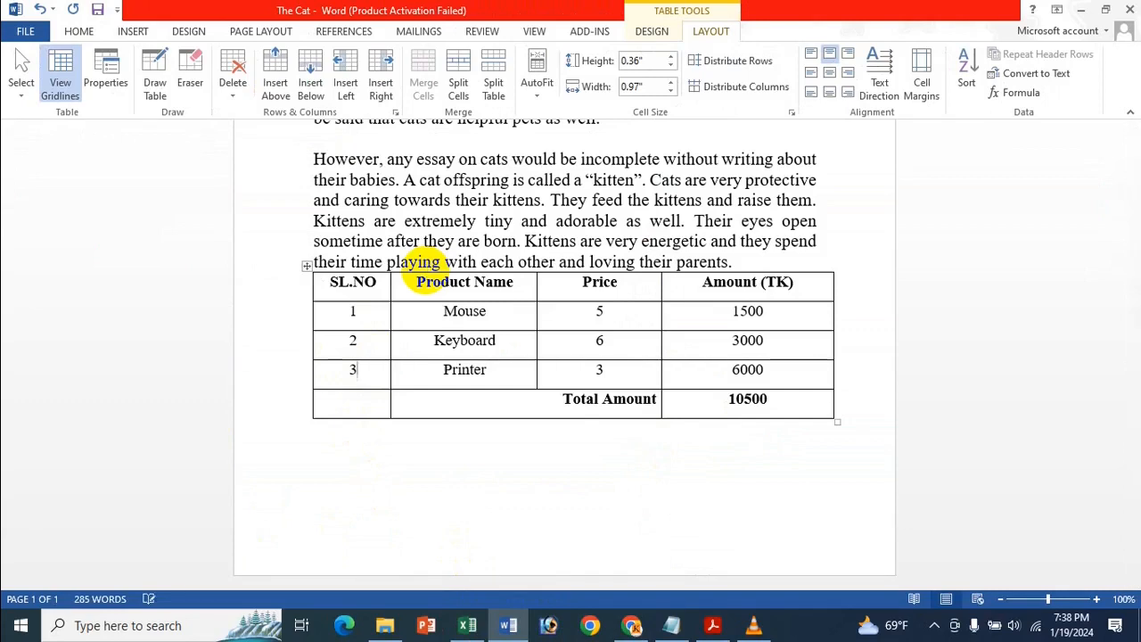
key("alt+shift+Up")
key("alt+shift+Up")
key("alt+shift+Up")
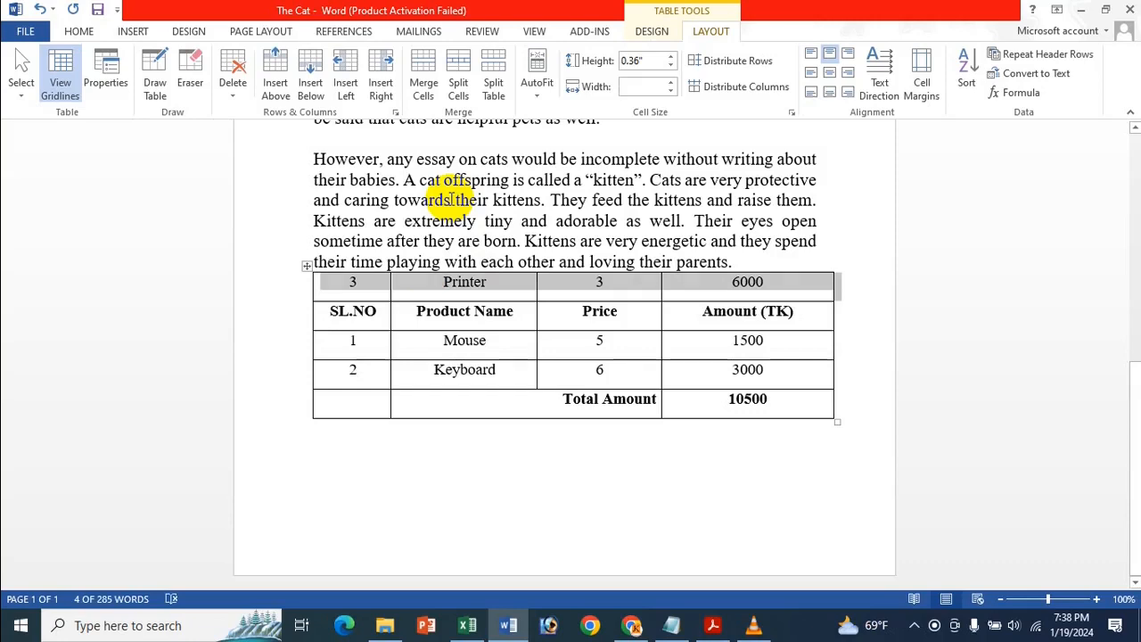
Shift the Printer row back down three places below the Keyboard row, and place the cursor after Mouse.
key("alt+shift+Down")
key("alt+shift+Down")
key("alt+shift+Down")
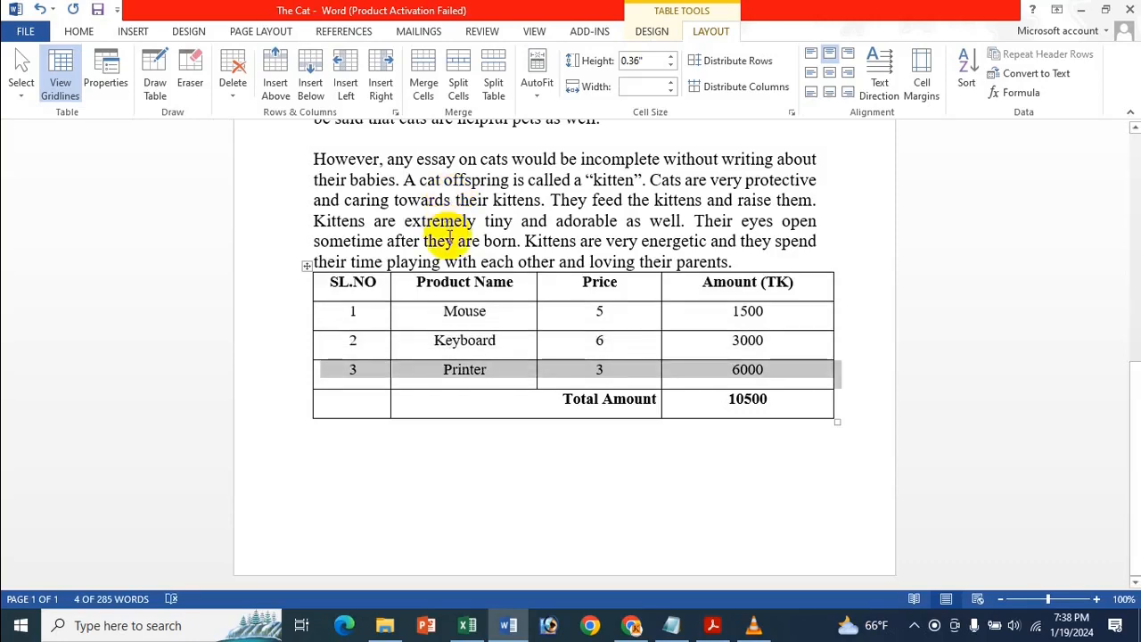
left_click(501, 312)
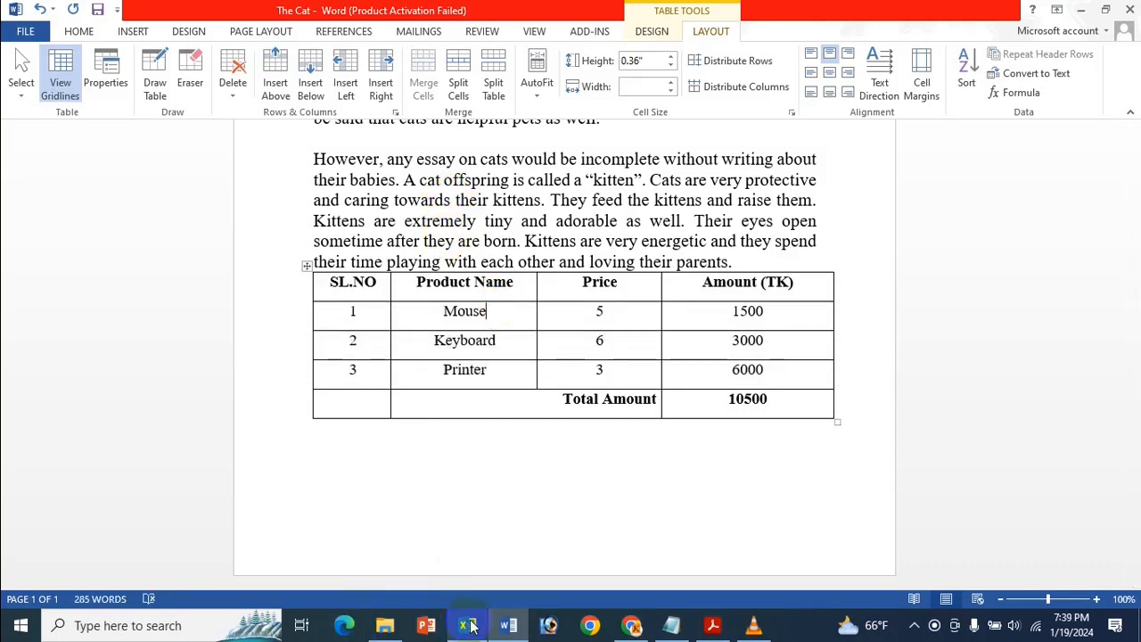
Return to the Excel list and examine the Select Table Content entries for selecting the next and previous cell's content.
left_click(468, 535)
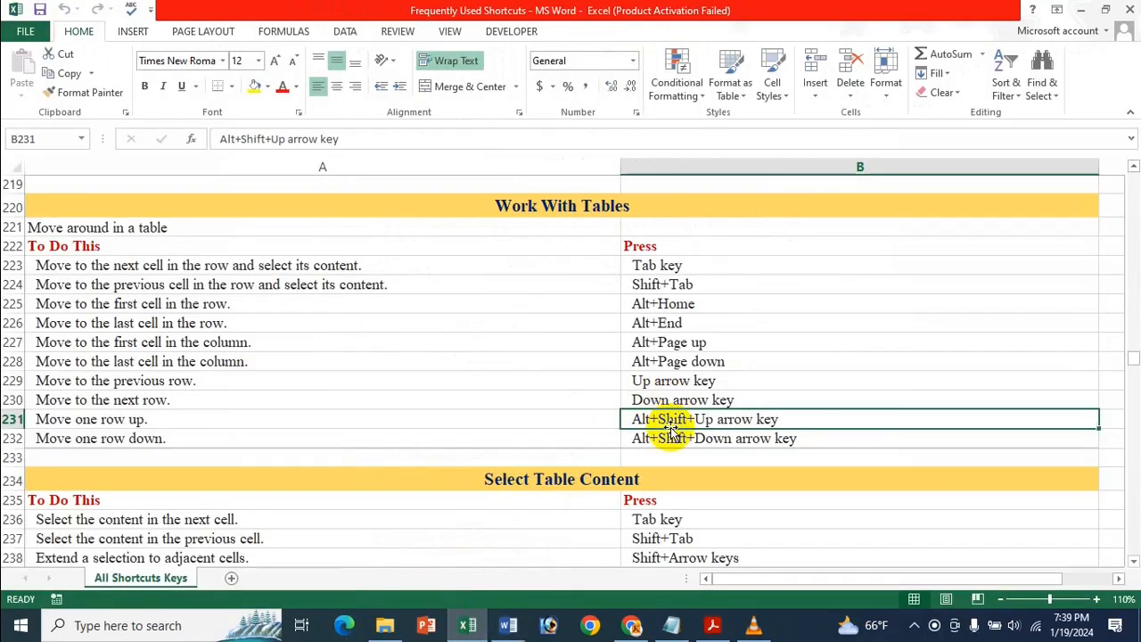
scroll(671, 428, "down", 8)
scroll(671, 428, "up", 5)
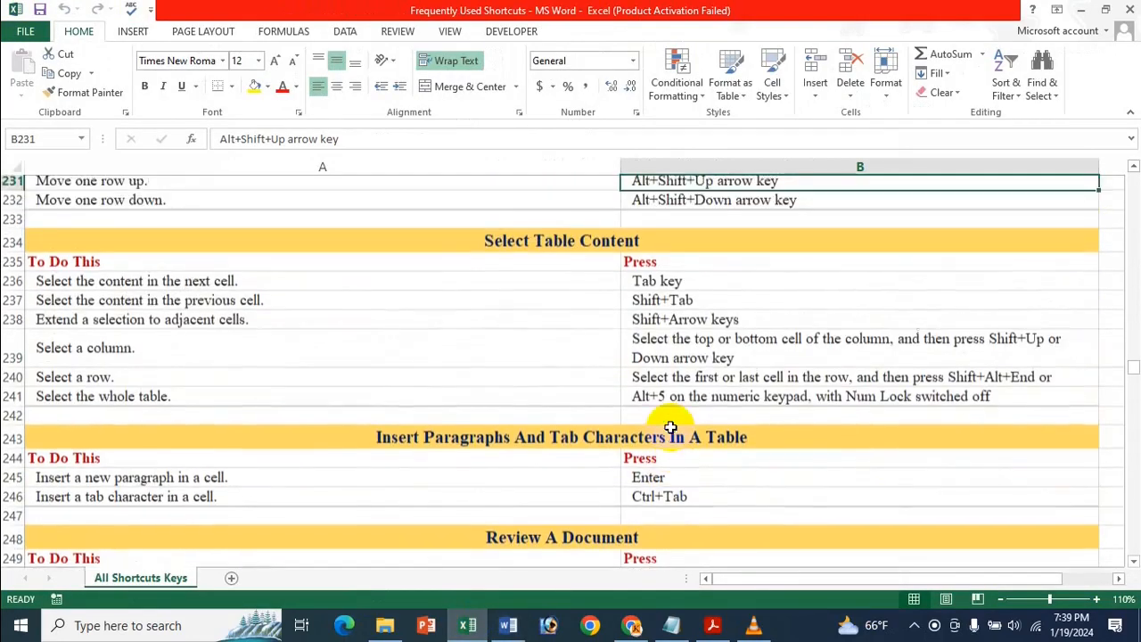
scroll(764, 306, "up", 1)
scroll(785, 255, "down", 3)
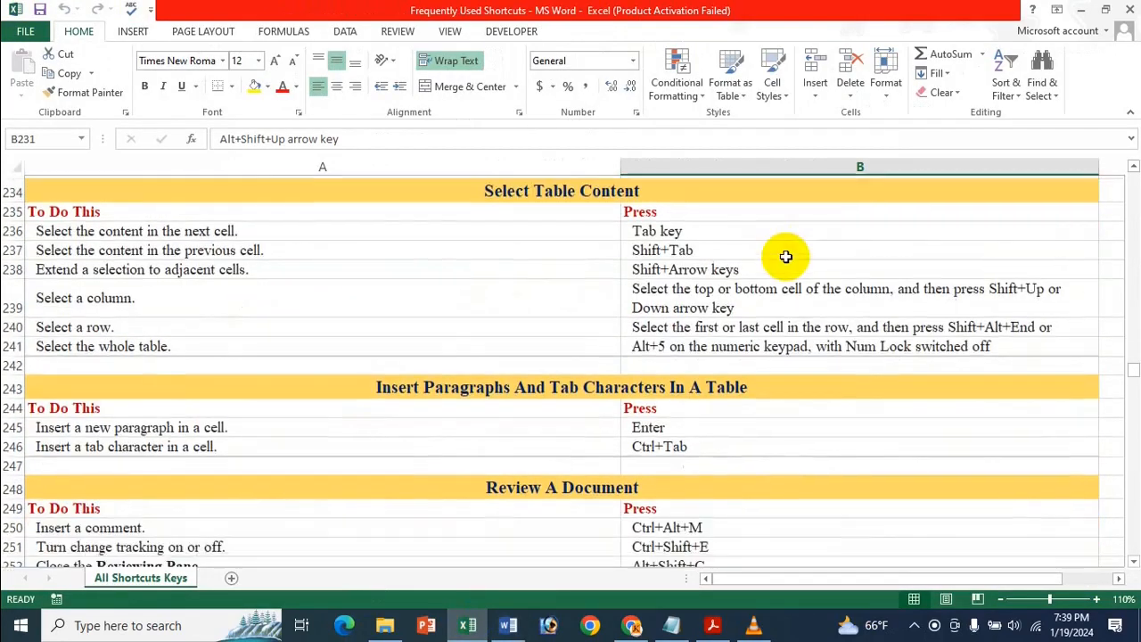
left_click(703, 281)
left_click(700, 231)
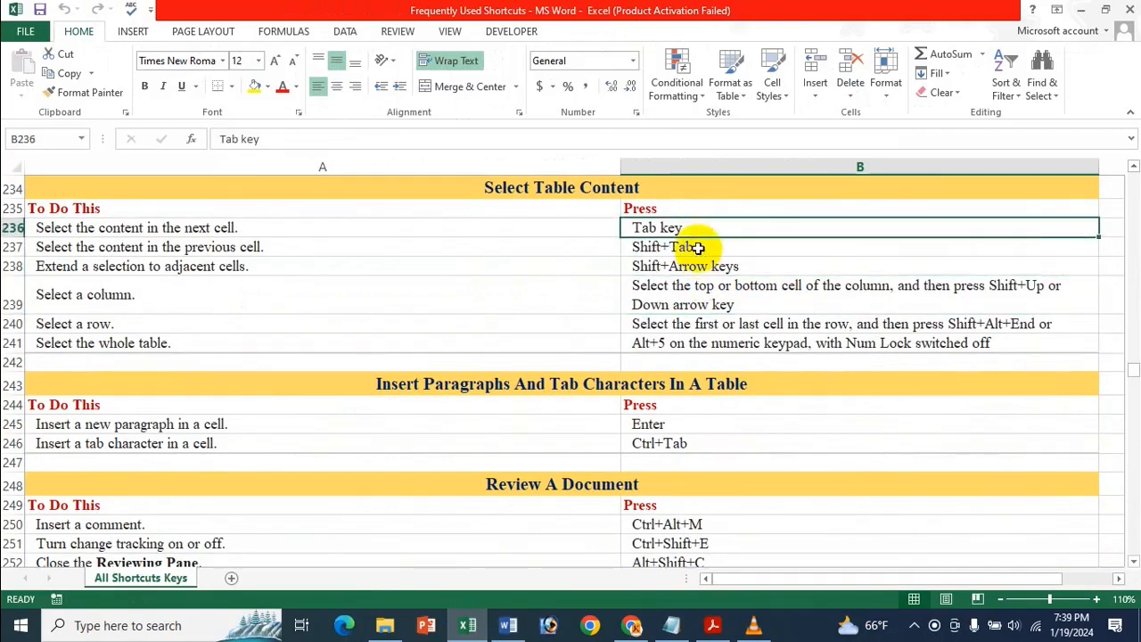
left_click(687, 247)
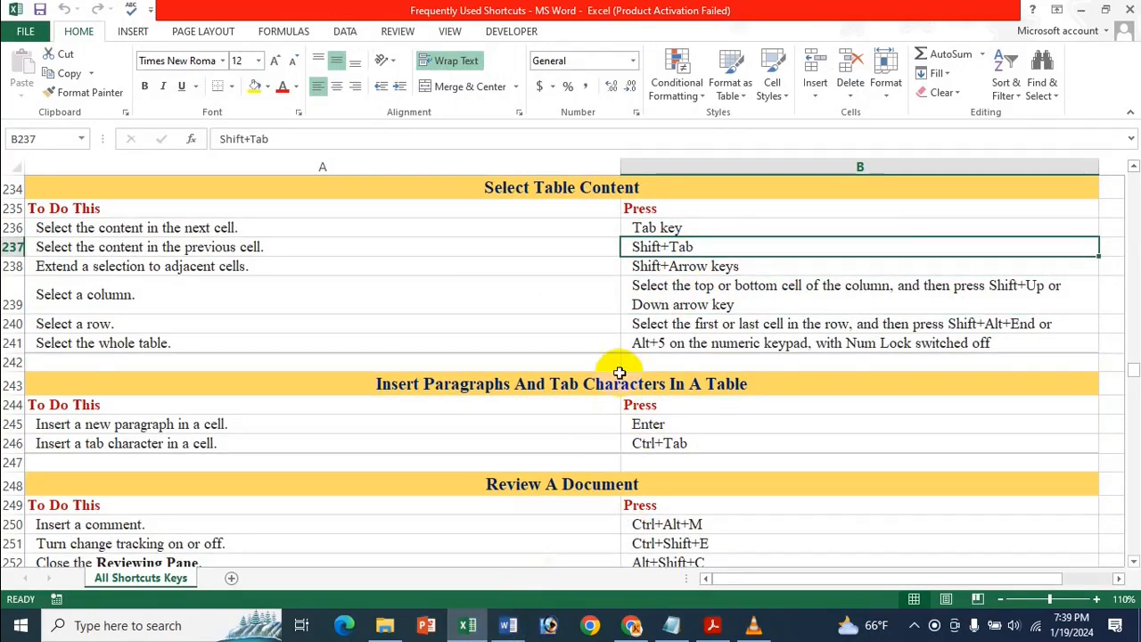
Select the Mouse row's amount and product name in The Cat, and return to Excel's entry for extending a selection to adjacent cells.
left_click(528, 628)
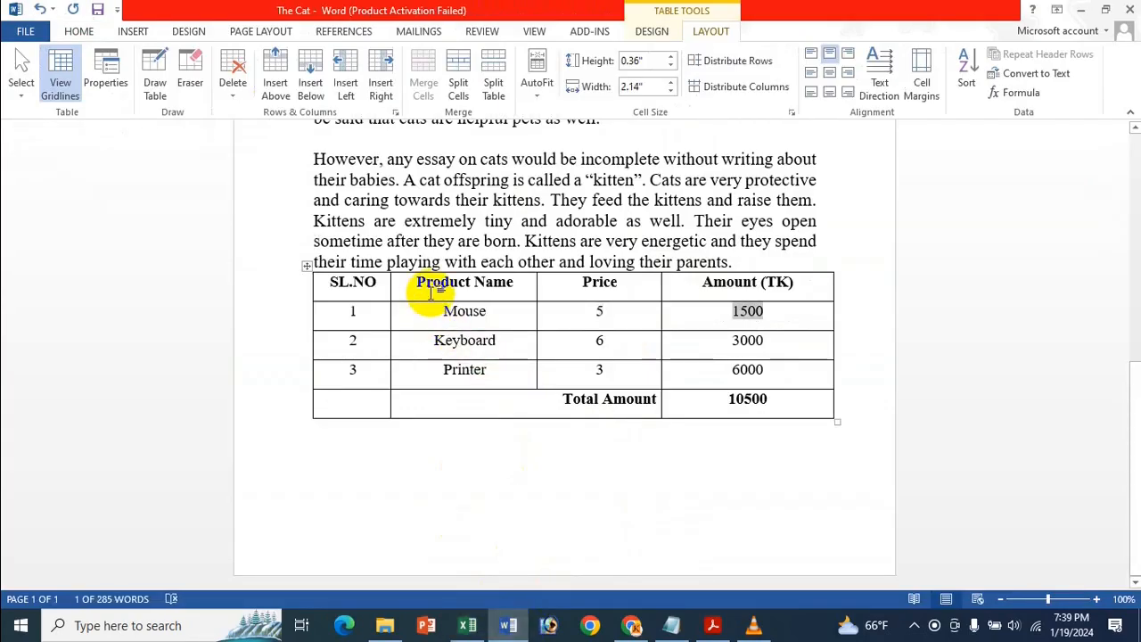
double_click(464, 310)
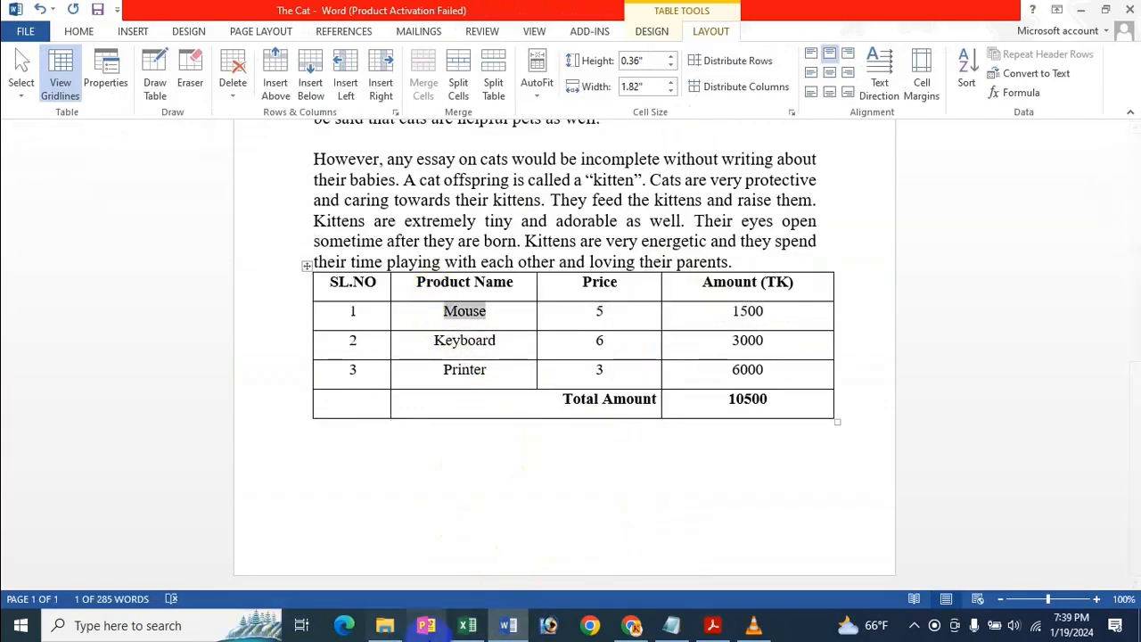
left_click(457, 628)
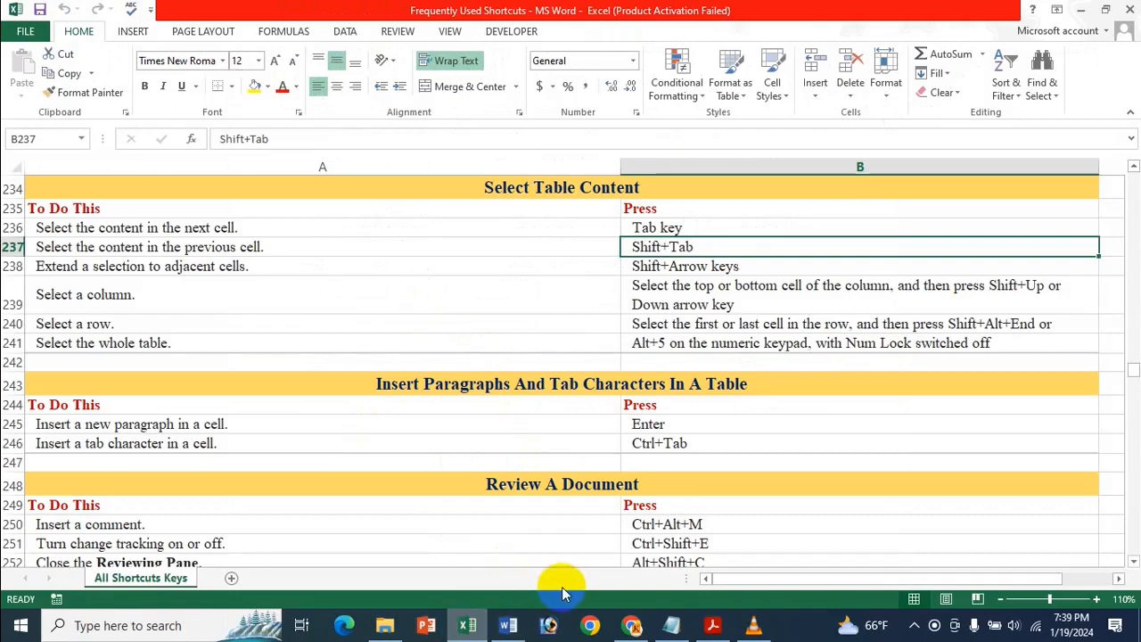
left_click(694, 265)
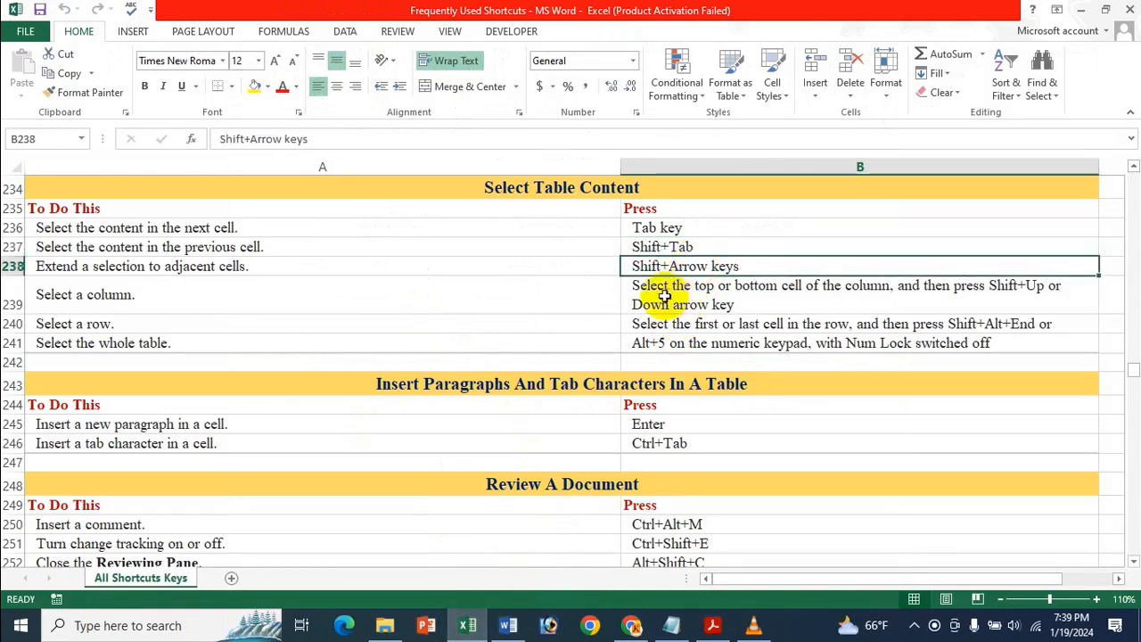
In The Cat, extend the selection from the Keyboard row's price cell up to the Price header and across to the Amount column.
left_click(509, 625)
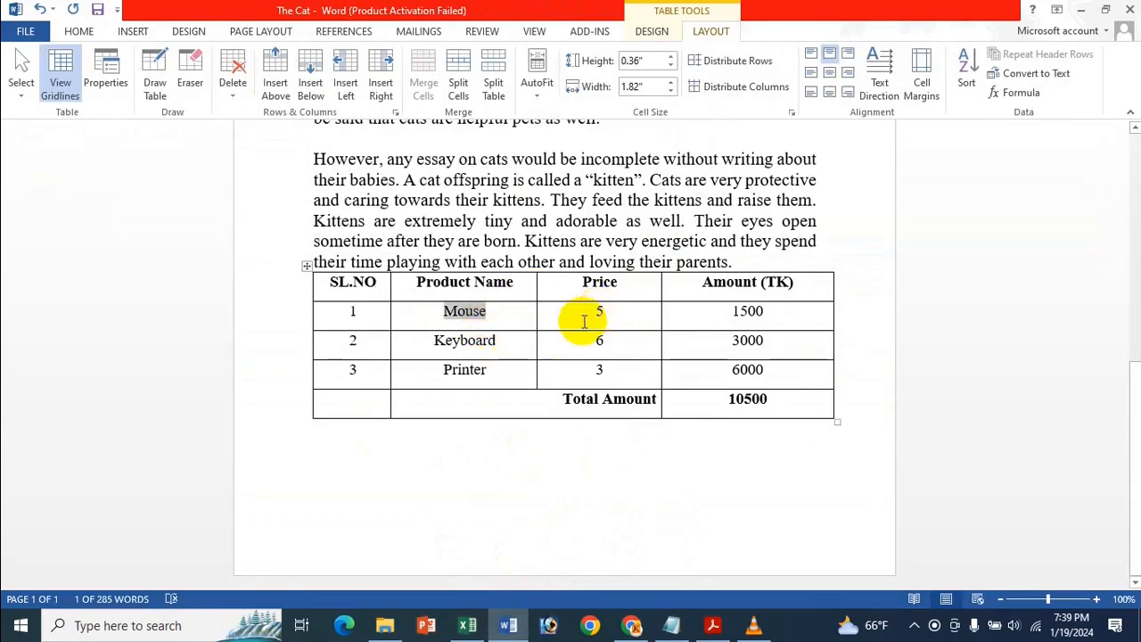
left_click(577, 343)
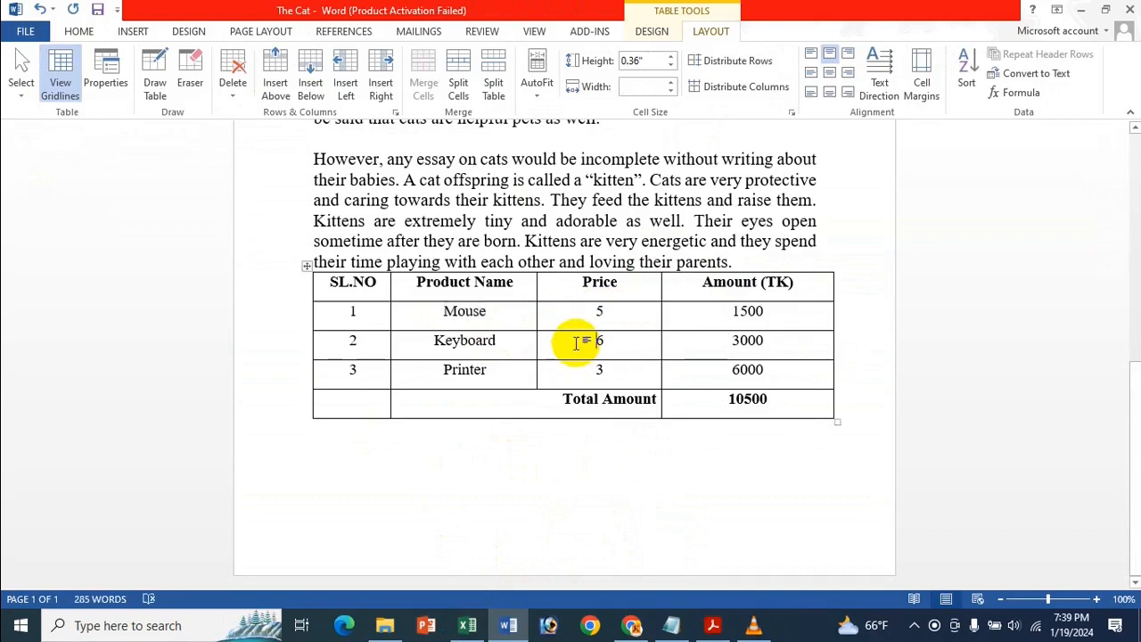
key("shift+Up")
key("shift+Up")
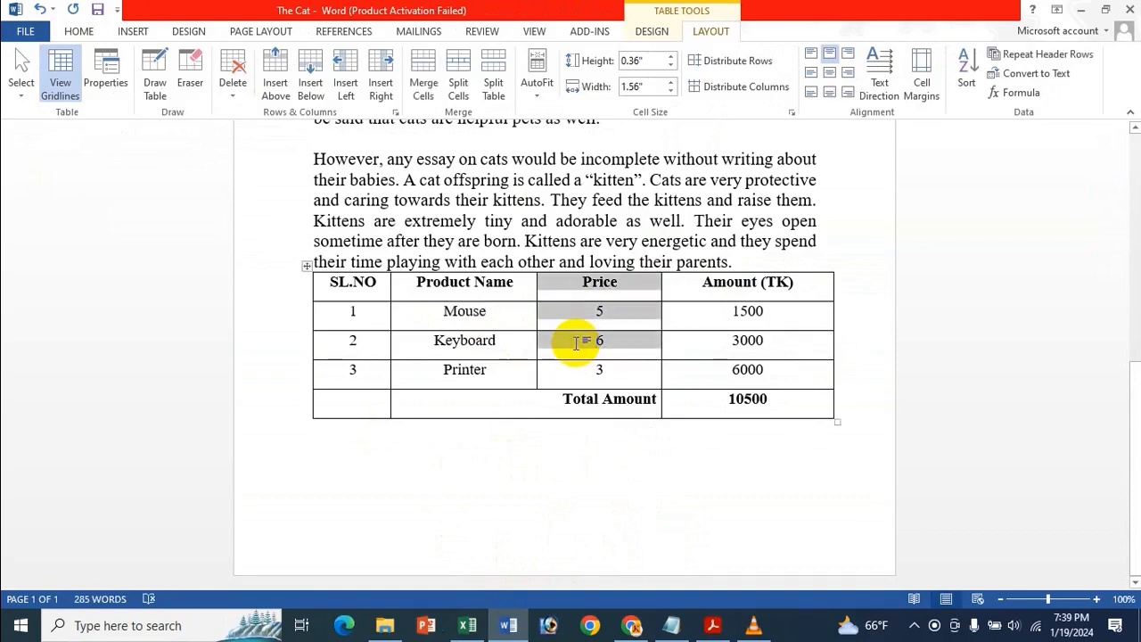
key("shift+Right")
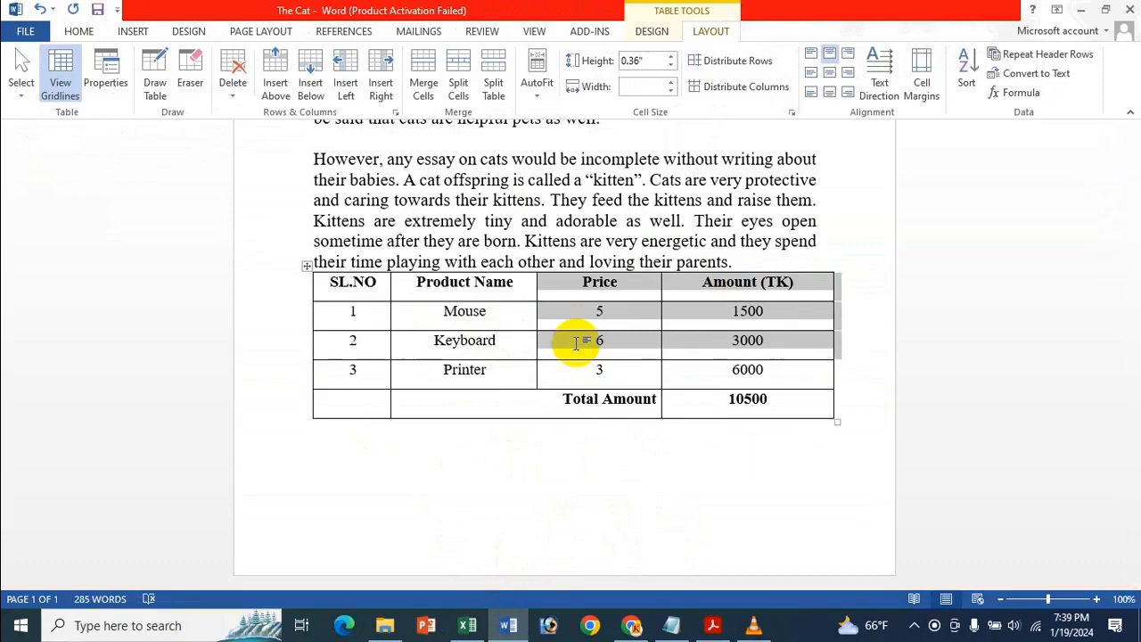
Extend the selection across to the SL.NO column and down the table, and clear it by placing the cursor in the Keyboard price cell.
key("shift+Left")
key("shift+Left")
key("shift+Left")
key("shift+Down")
key("shift+Down")
key("shift+Down")
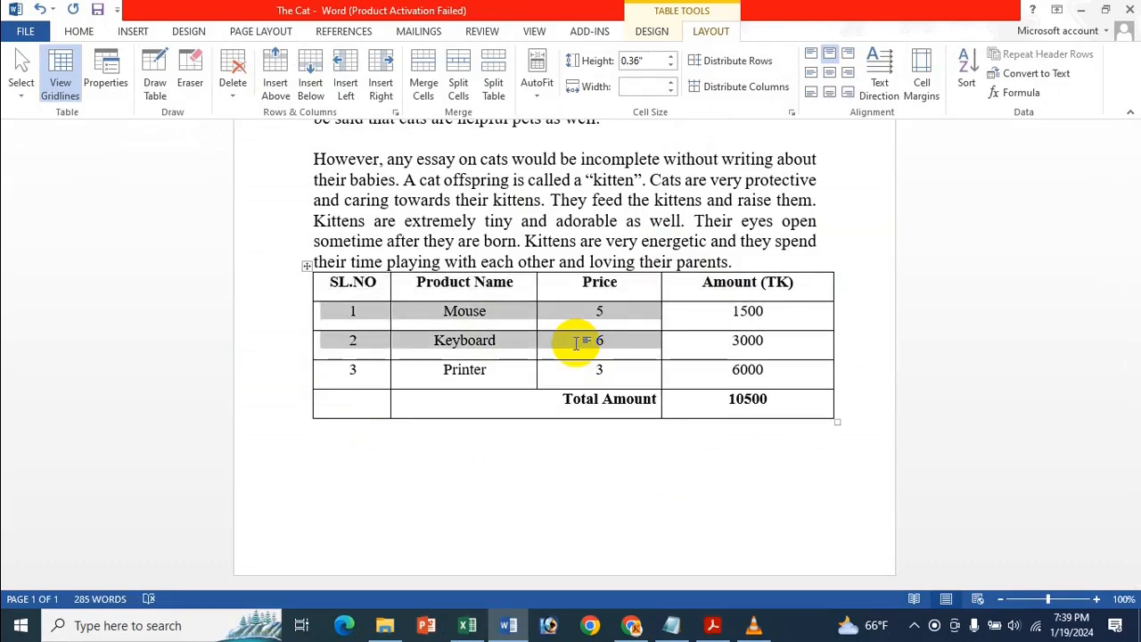
key("shift+Down")
left_click(575, 348)
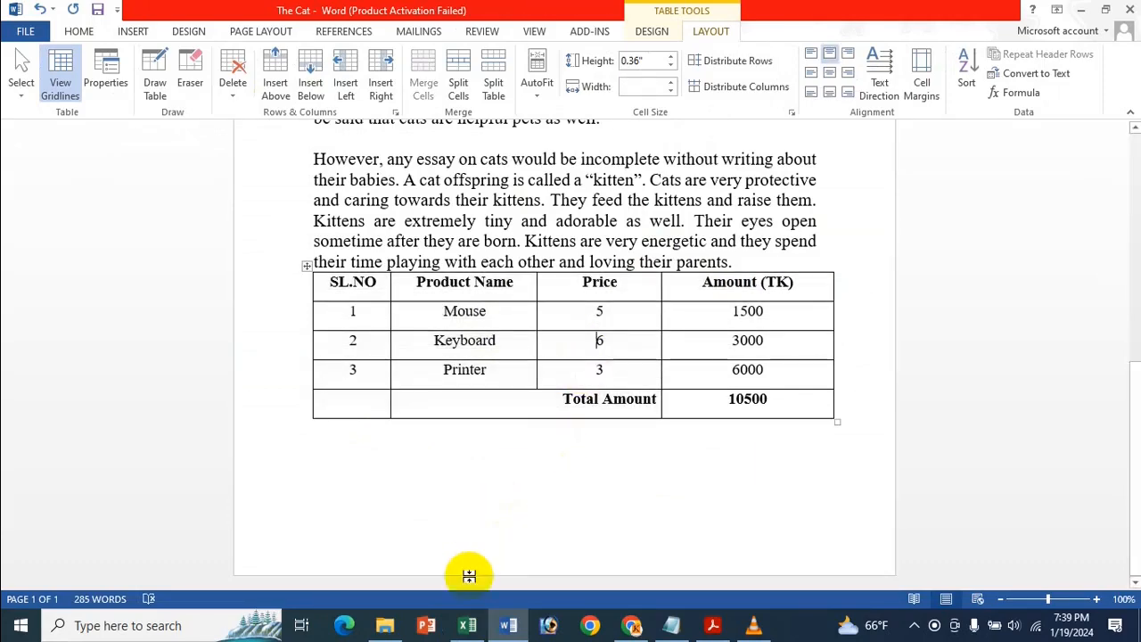
Go back to the Excel shortcuts sheet and examine the entry for selecting a column.
left_click(467, 625)
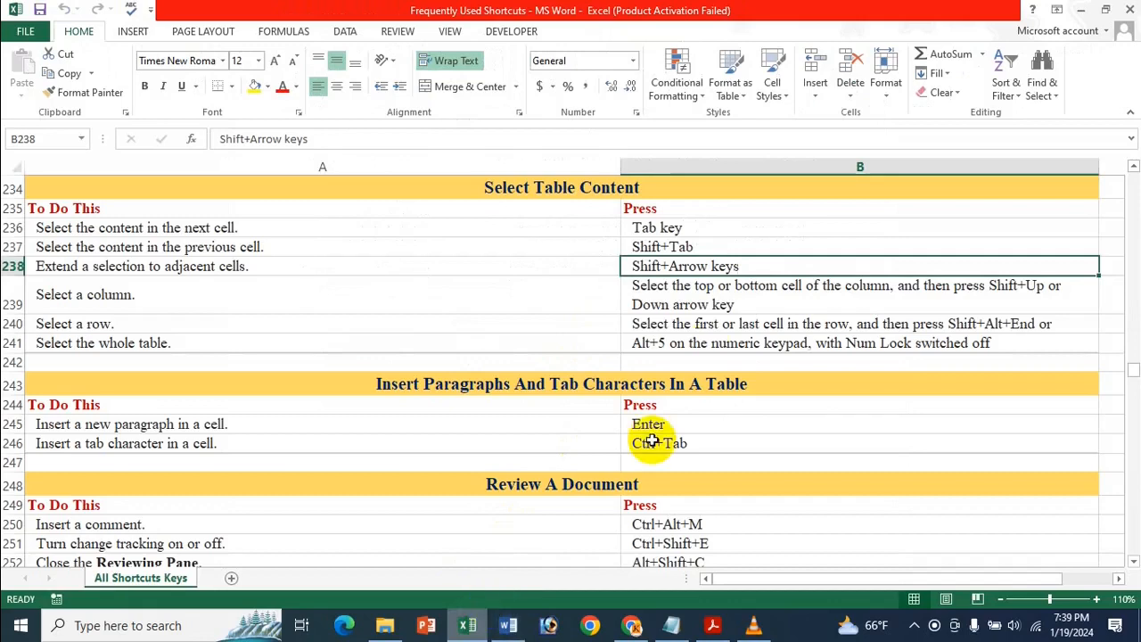
left_click(722, 294)
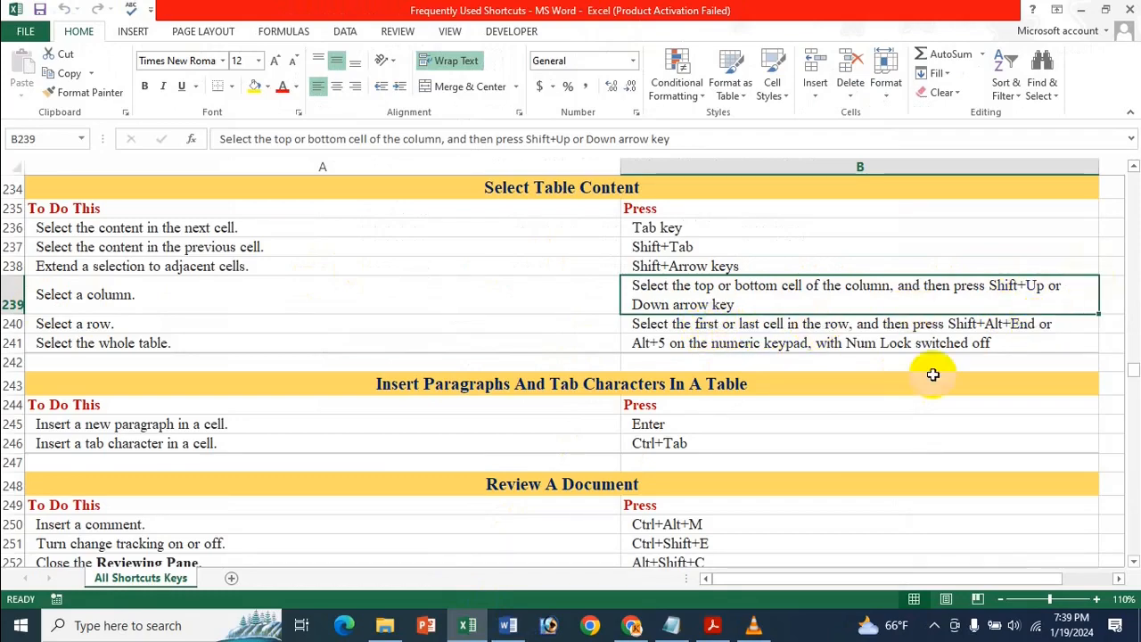
left_click(508, 625)
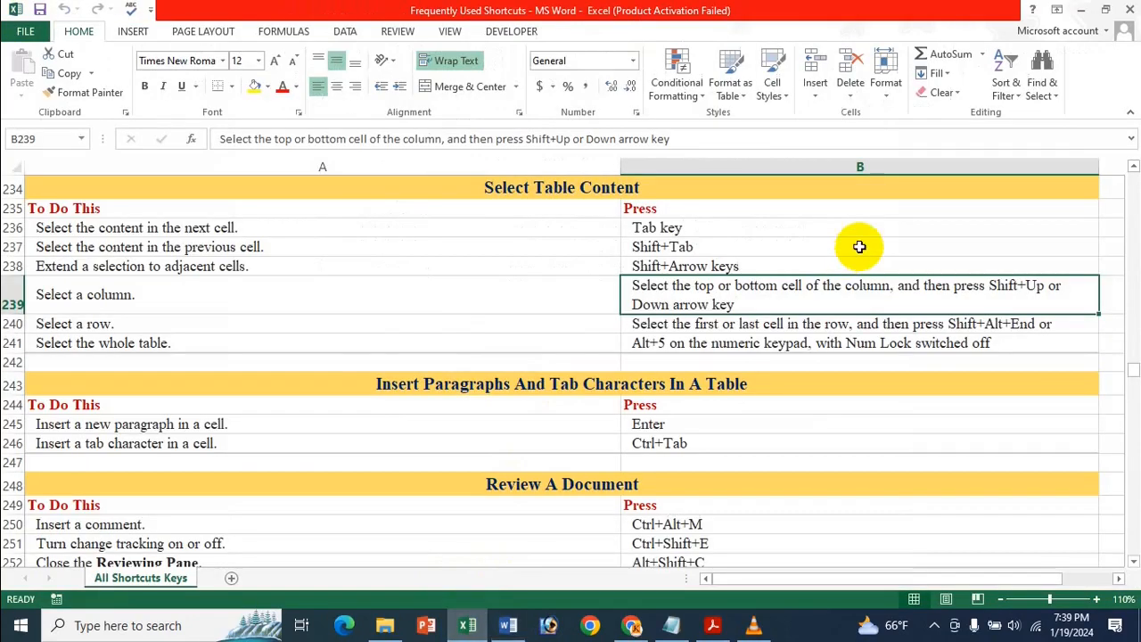
left_click(467, 625)
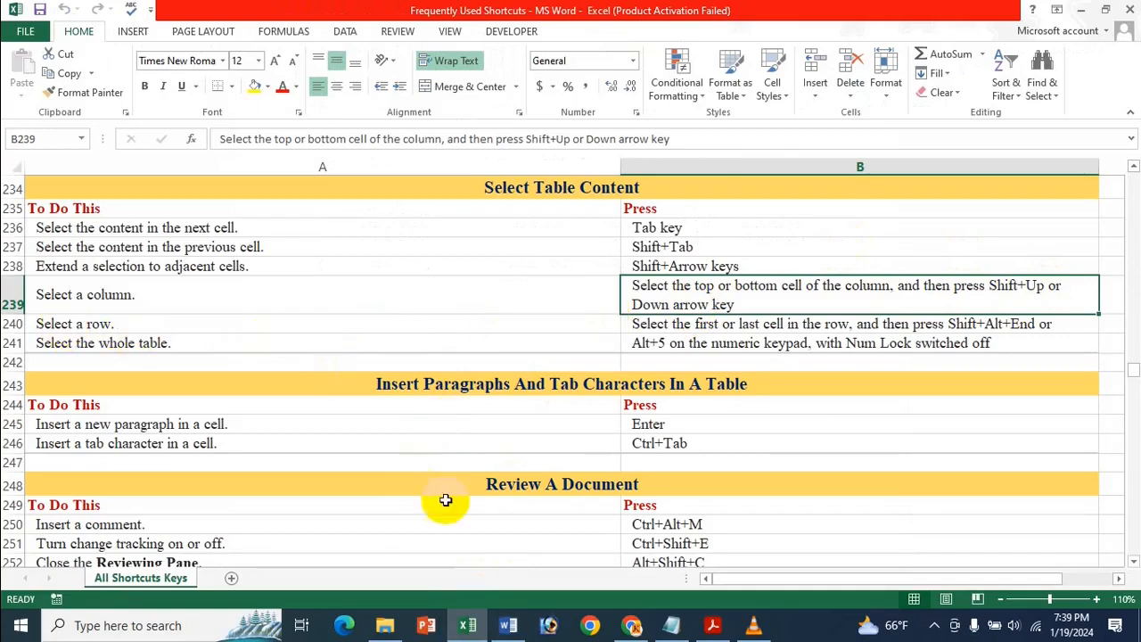
In The Cat, extend the selection along the Price column up to its header and down to the Total Amount row, and clear it.
left_click(509, 627)
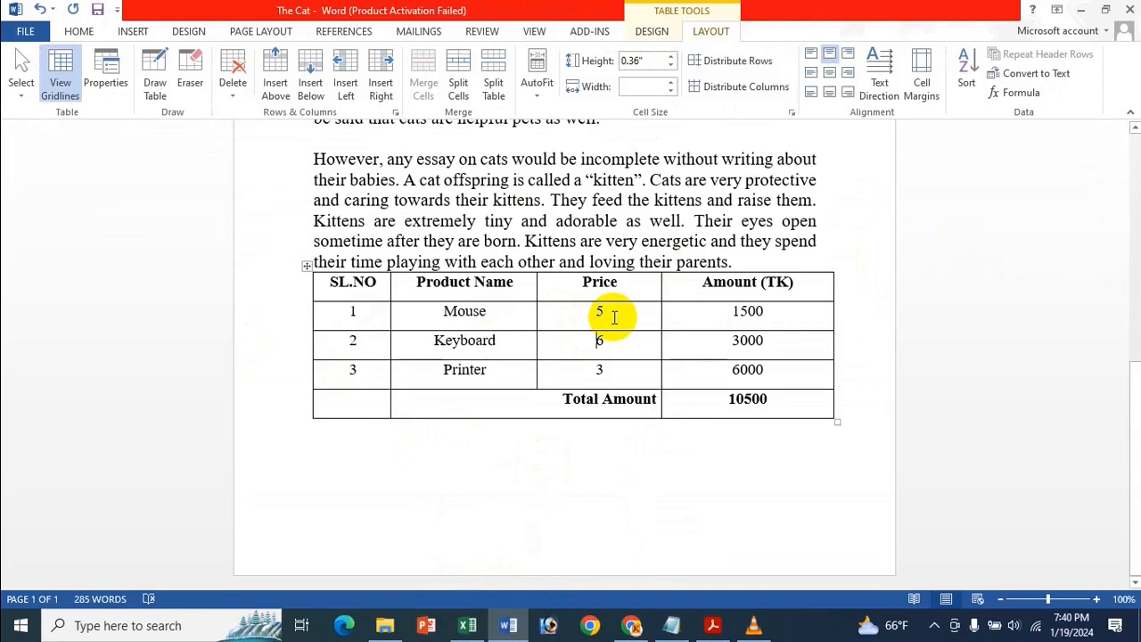
key("shift+Up")
key("shift+Up")
key("shift+Down")
key("shift+Down")
key("shift+Down")
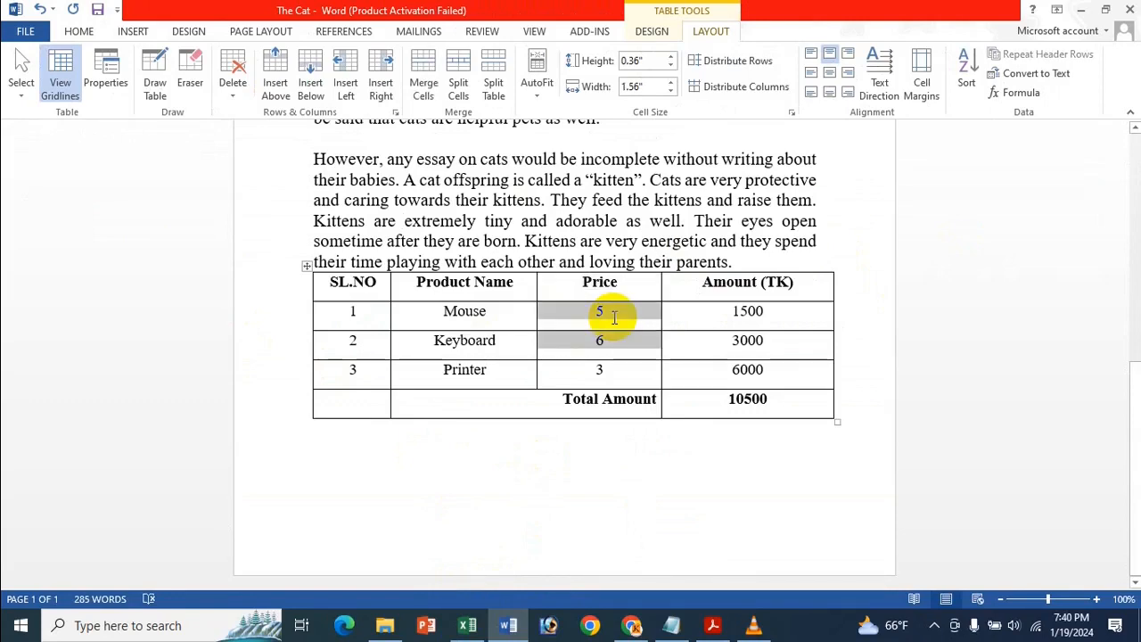
key("shift+Down")
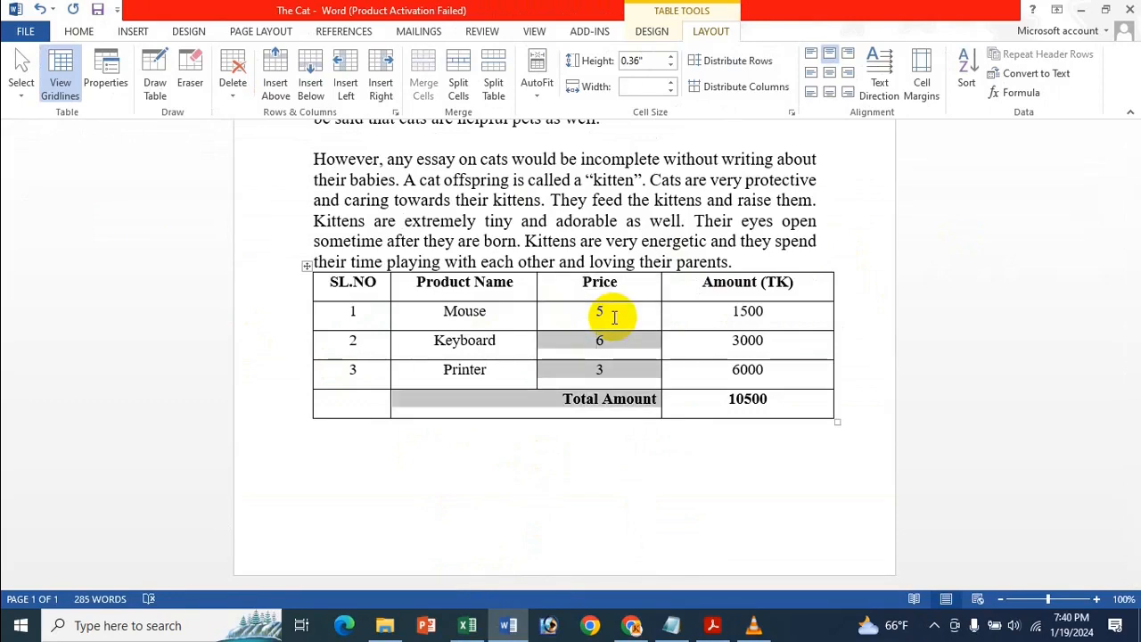
left_click(614, 318)
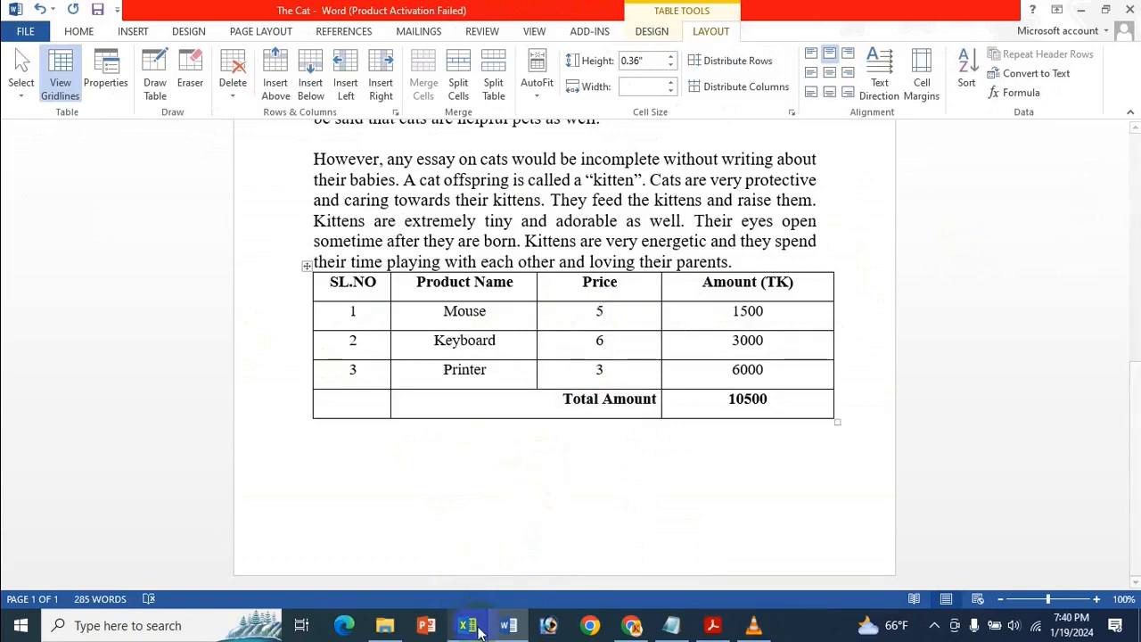
Switch to the Excel shortcuts sheet and examine the entry for selecting a row.
left_click(469, 626)
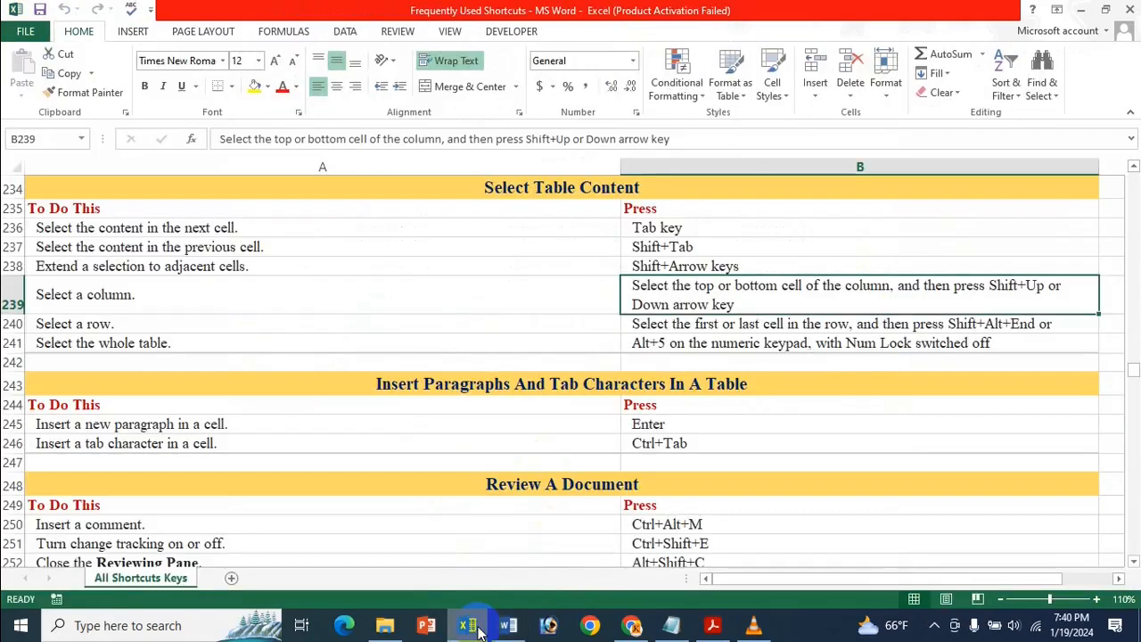
left_click(650, 338)
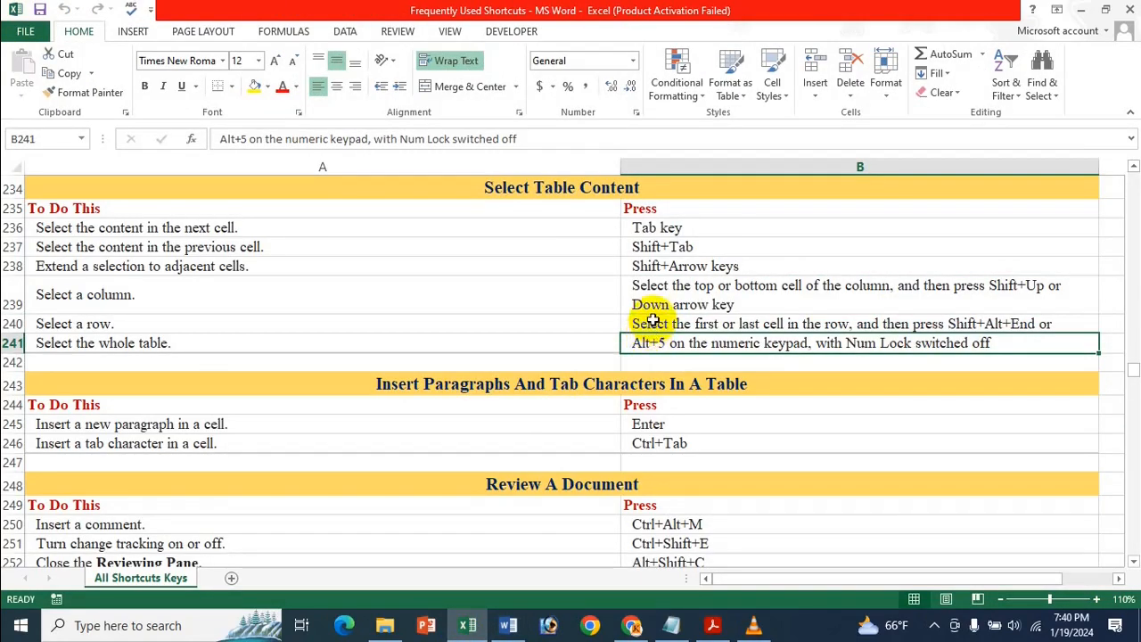
left_click(653, 321)
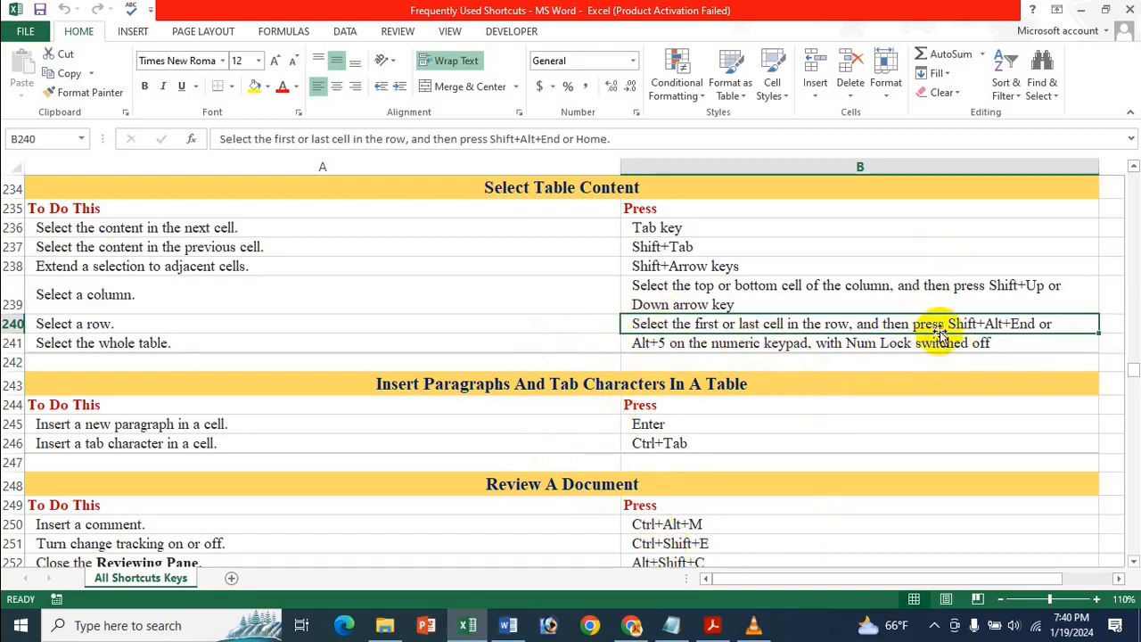
In The Cat, select the Mouse row from its product name to the end, and select the whole Keyboard row from its SL.NO cell.
left_click(515, 628)
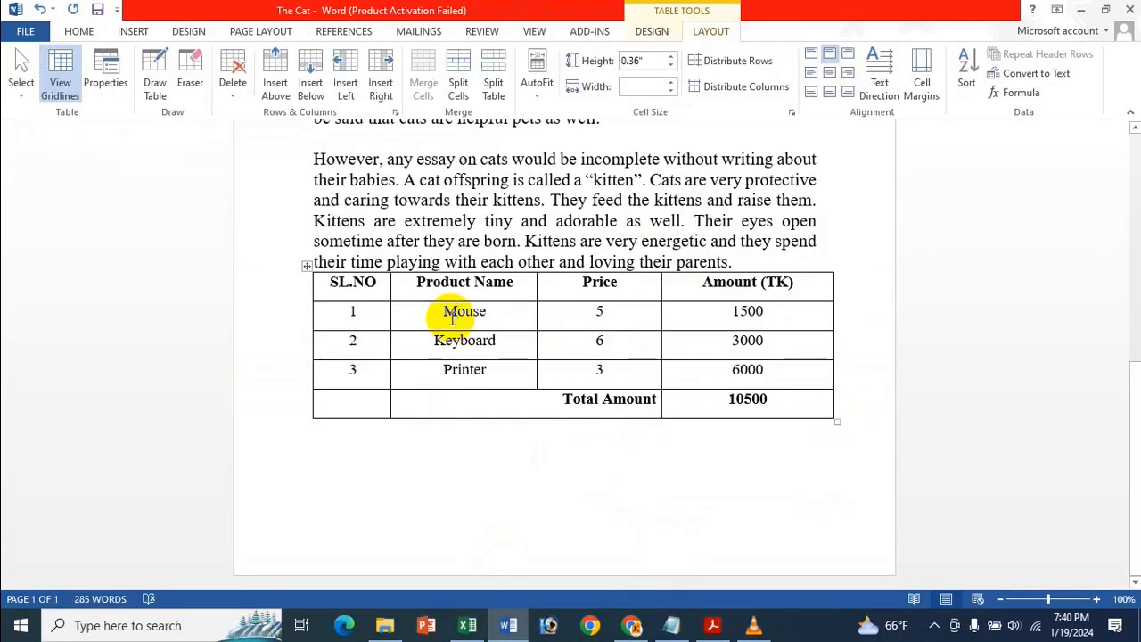
key("alt+shift+End")
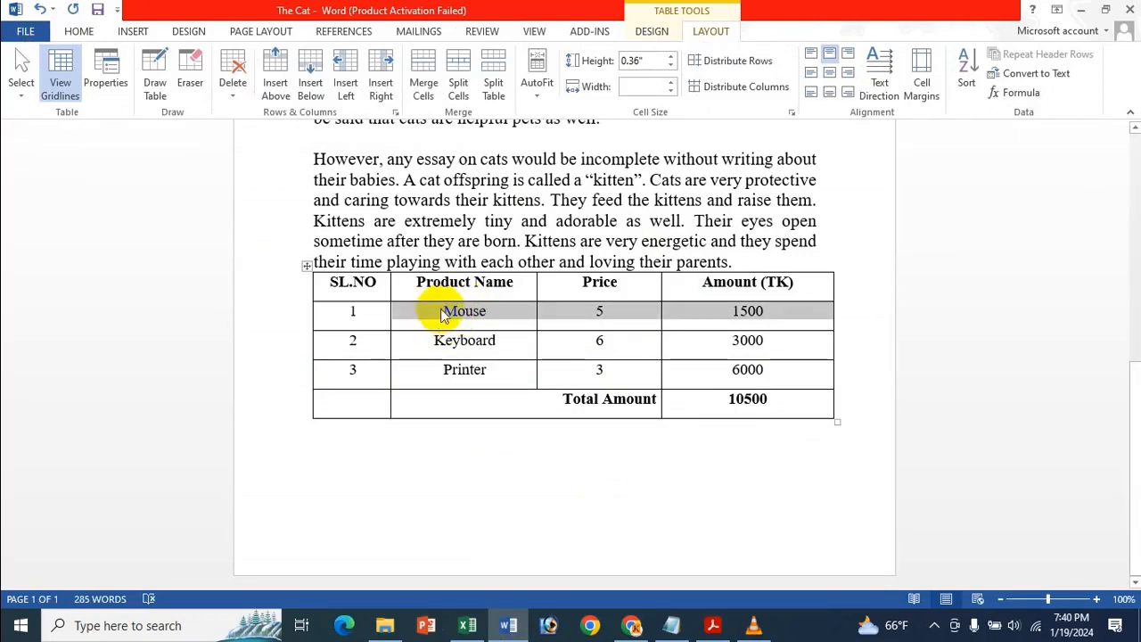
left_click(341, 314)
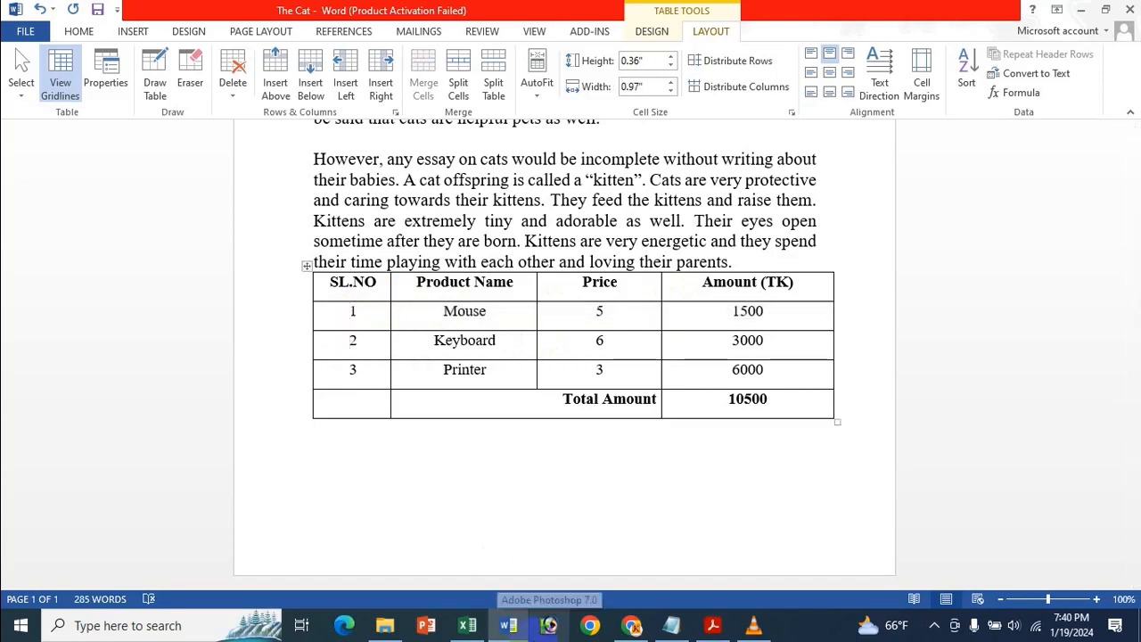
key("alt+shift+End")
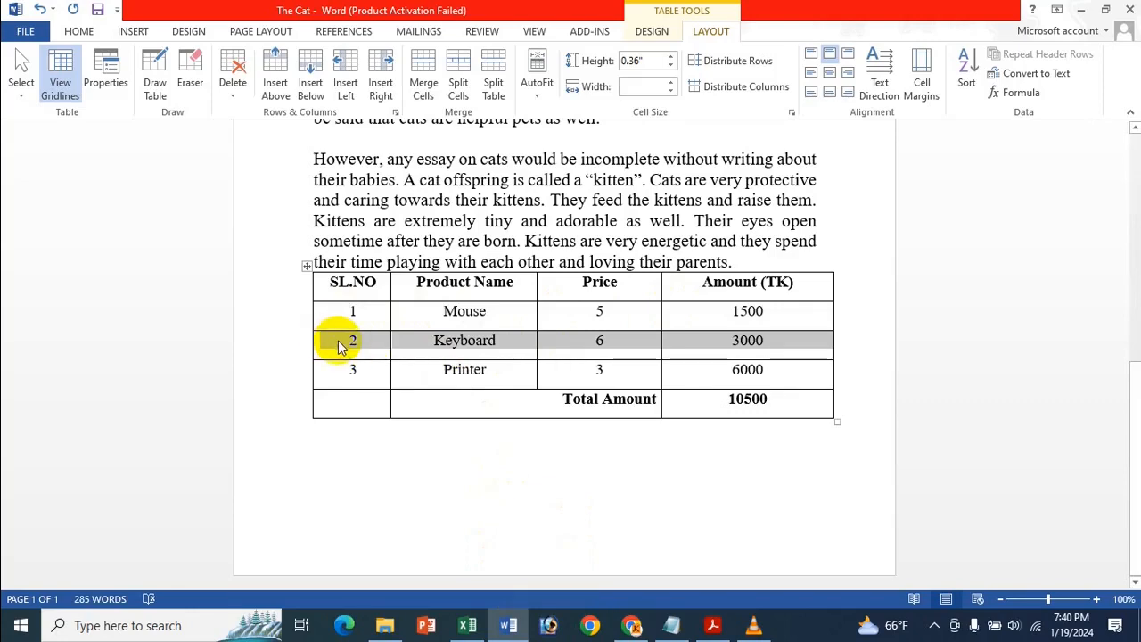
Extend a selection from the Mouse price cell across to its amount, and clear it by placing the cursor in the Keyboard amount cell.
left_click(576, 310)
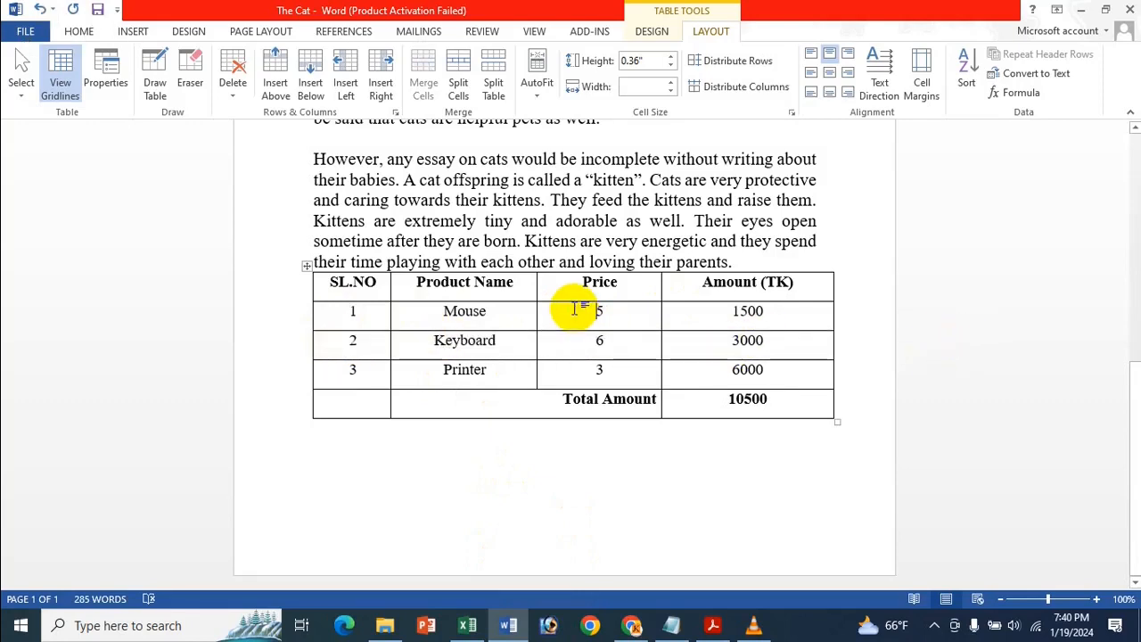
key("shift+Right")
key("shift+Right")
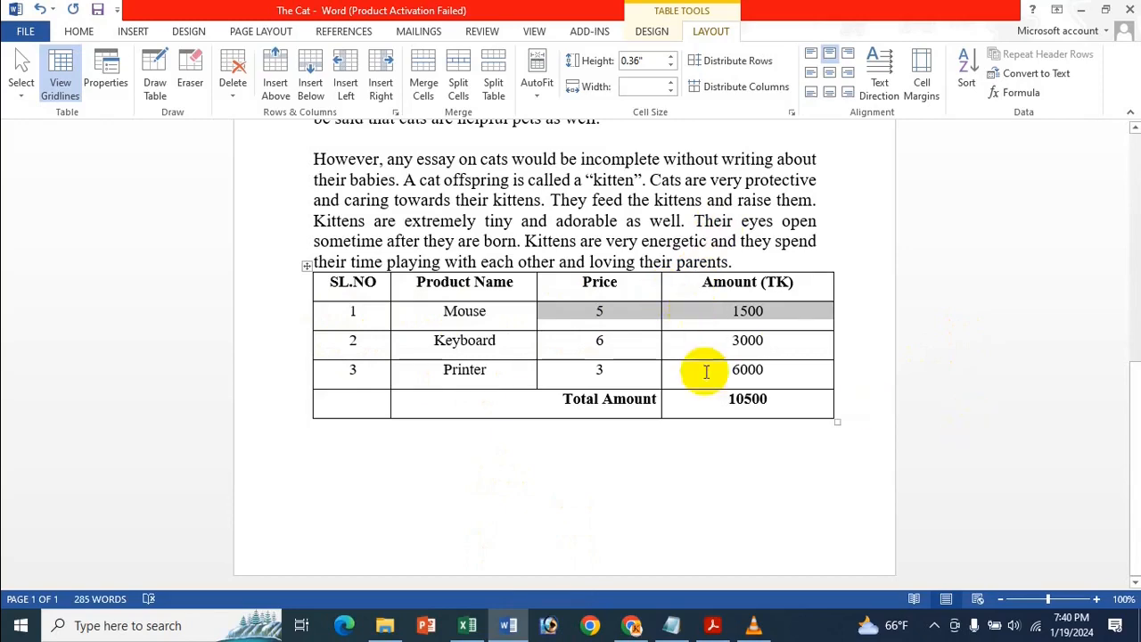
left_click(699, 343)
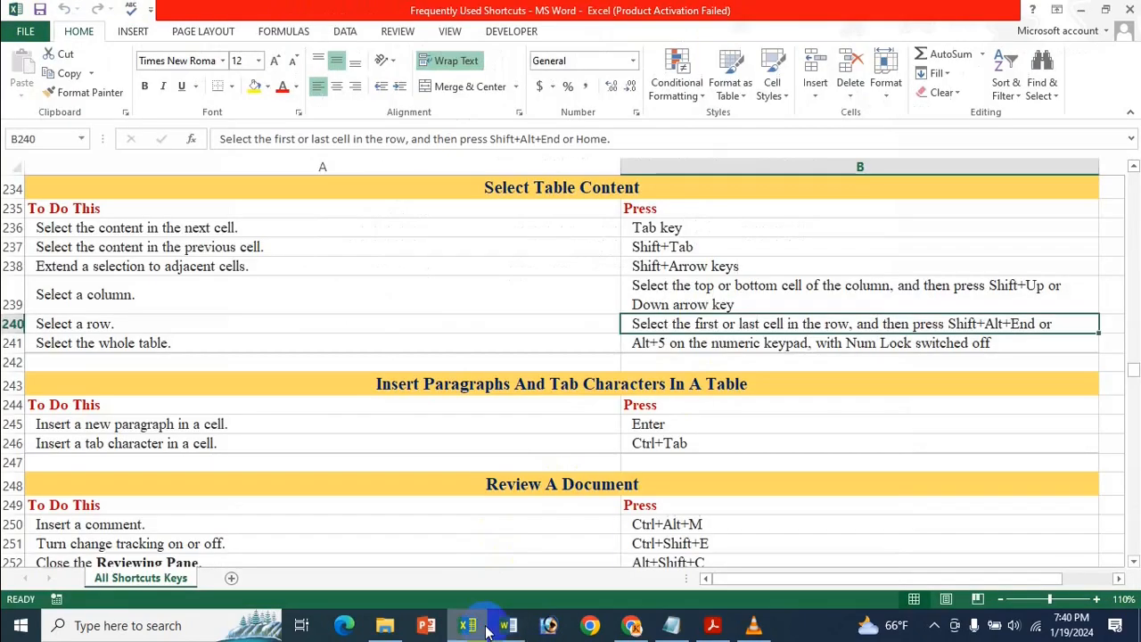
Consult the Excel entry for selecting the whole table, select the entire table in The Cat, and clear the selection at the Mouse price.
left_click(469, 626)
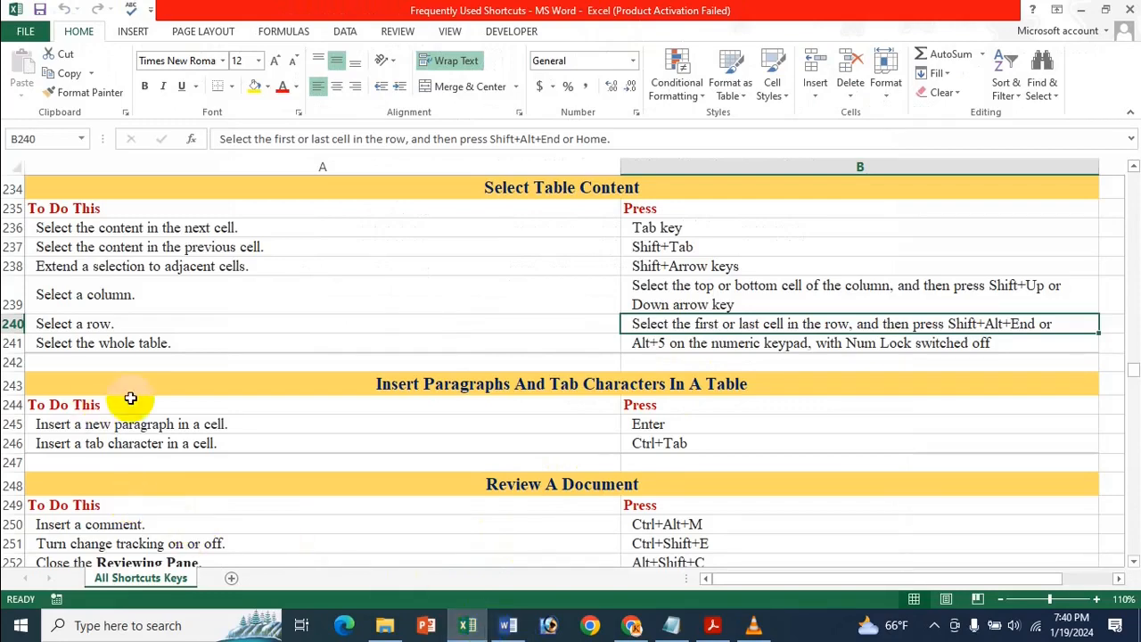
left_click(509, 625)
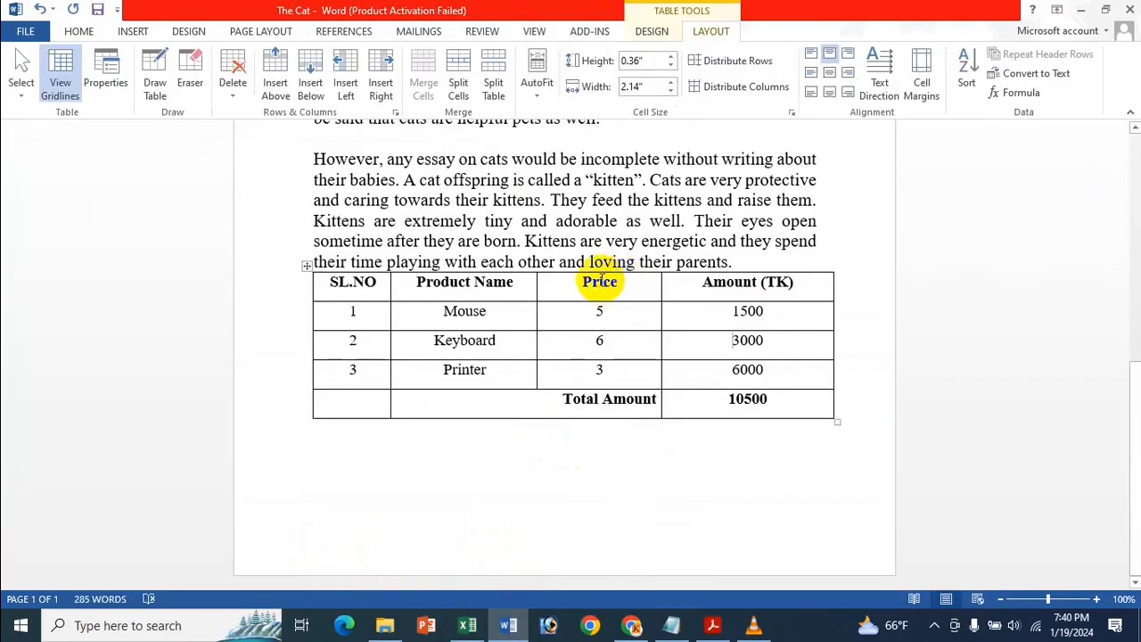
left_click(595, 311)
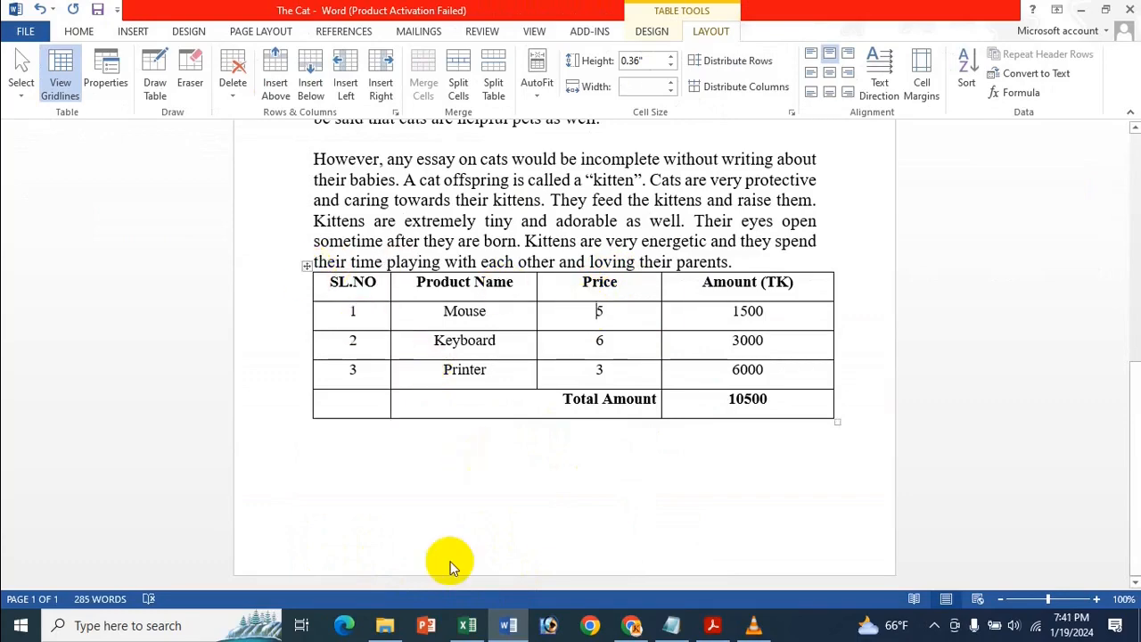
left_click(467, 626)
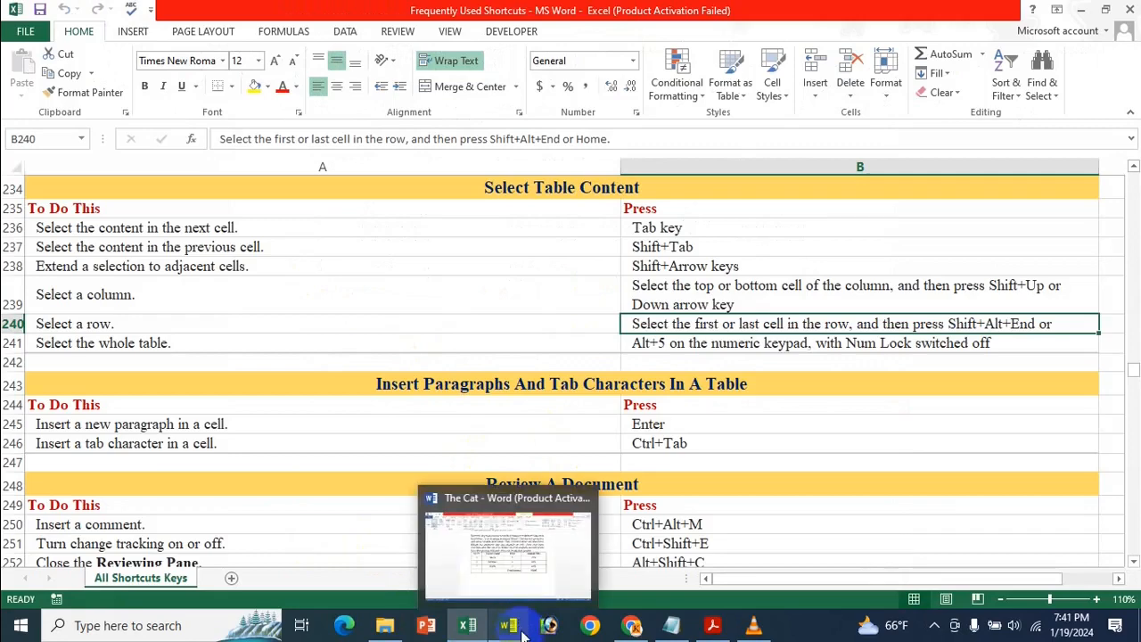
left_click(519, 631)
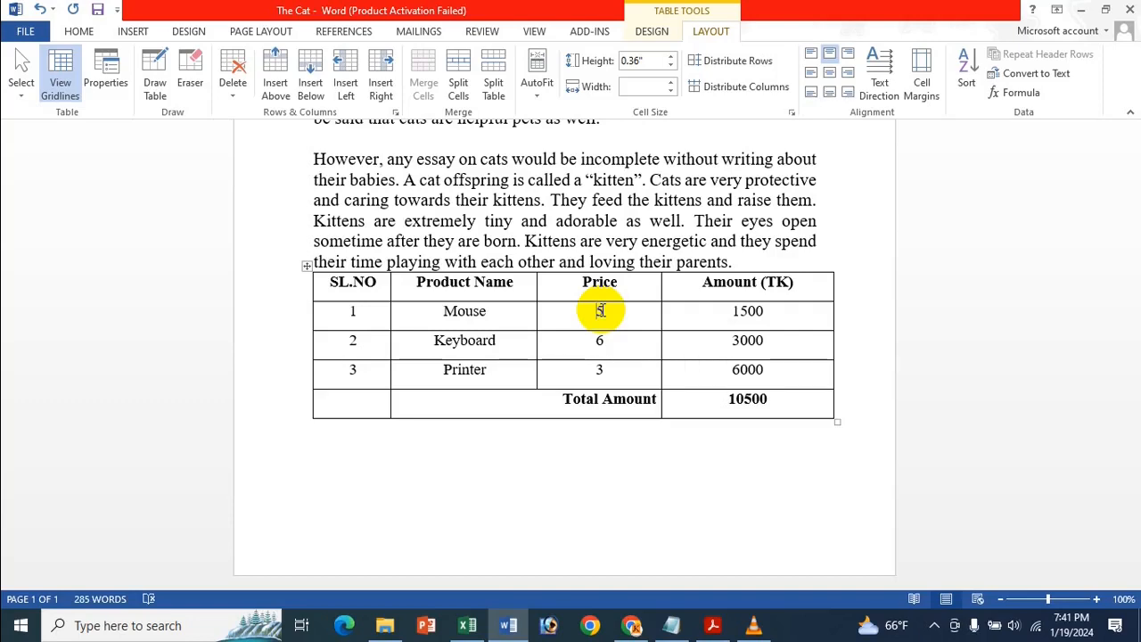
double_click(602, 310, "alt")
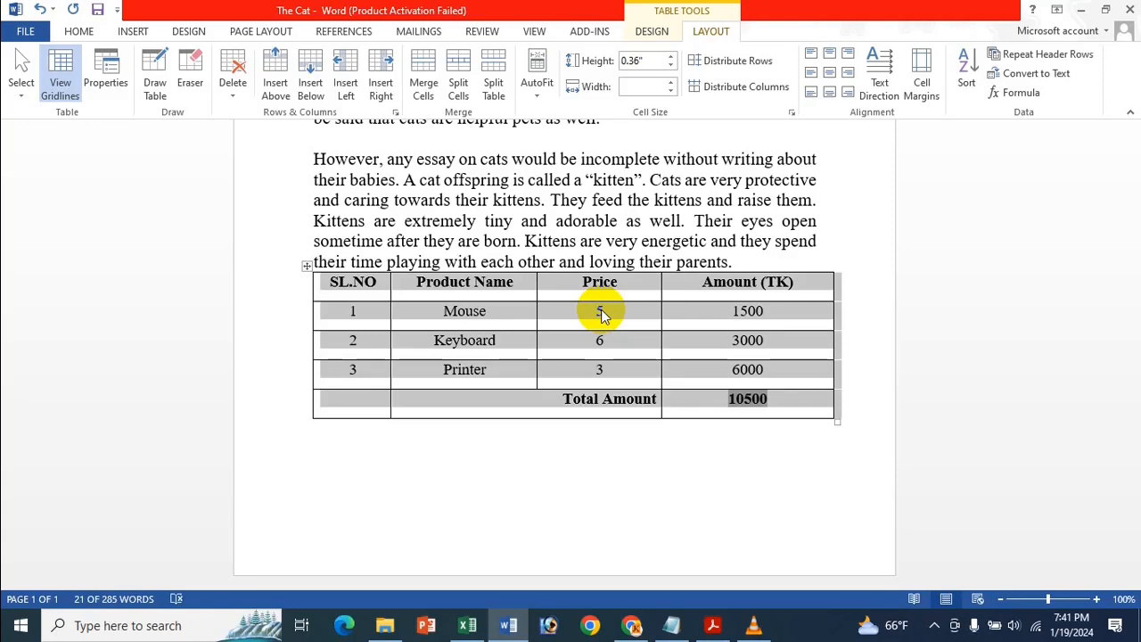
left_click(602, 311)
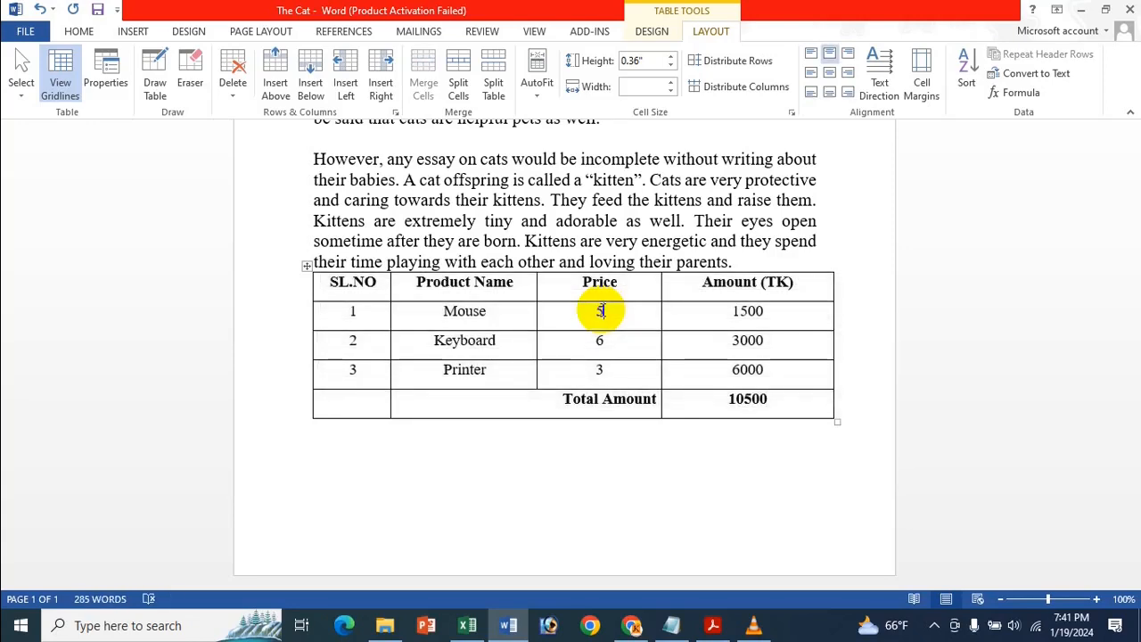
Go back to the Excel shortcuts sheet and examine the entries for inserting paragraphs and tab characters in a table.
left_click(467, 625)
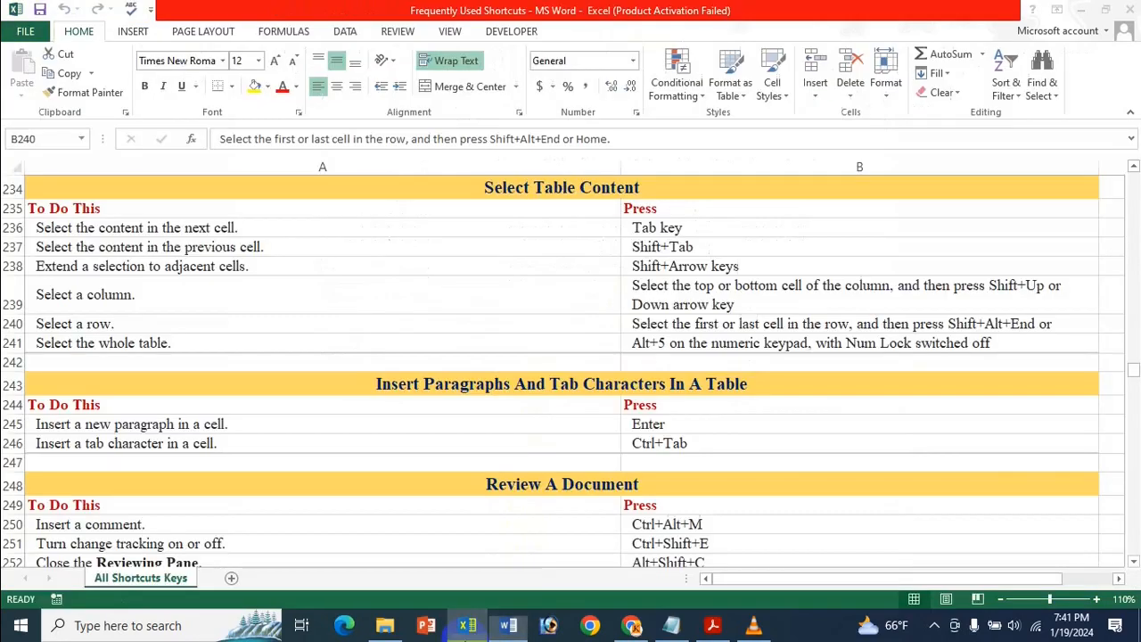
scroll(590, 310, "down", 3)
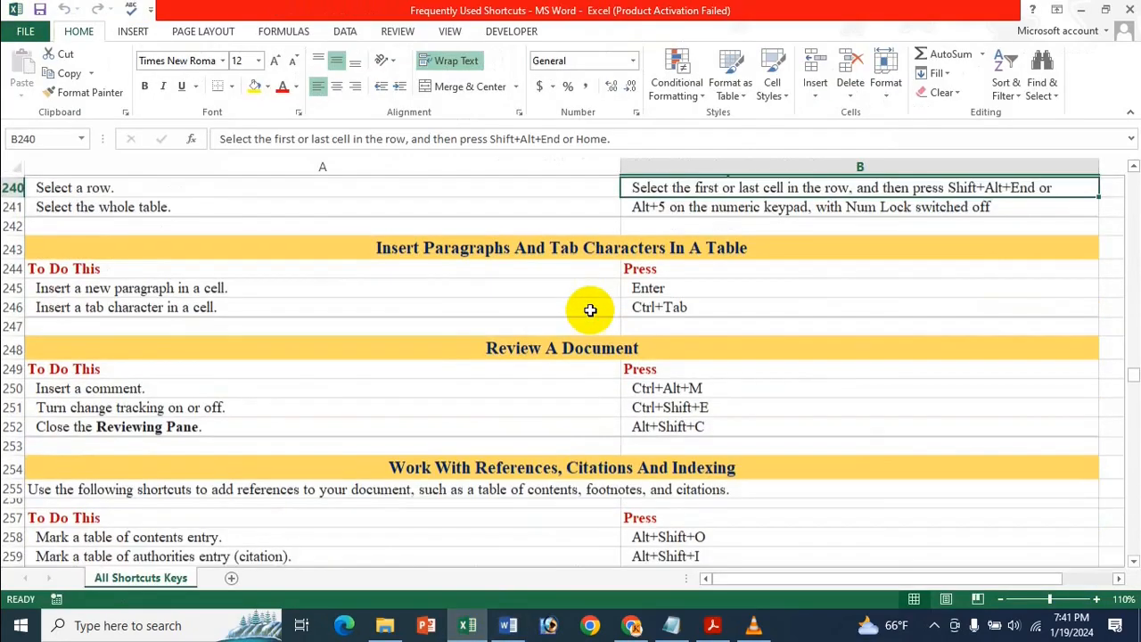
left_click(593, 206)
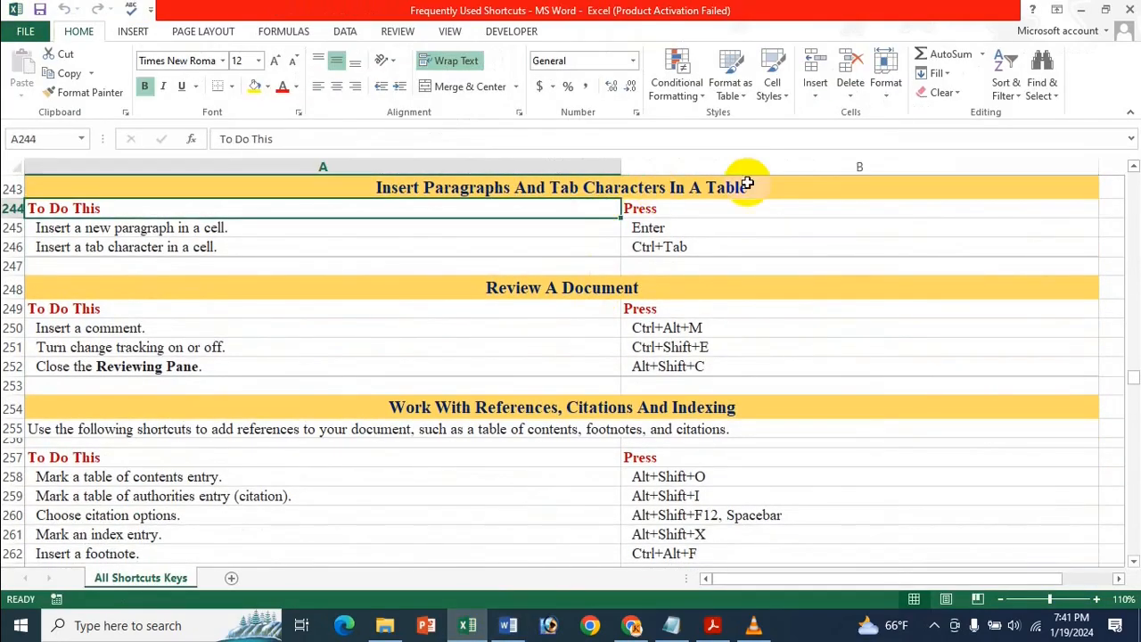
left_click(658, 226)
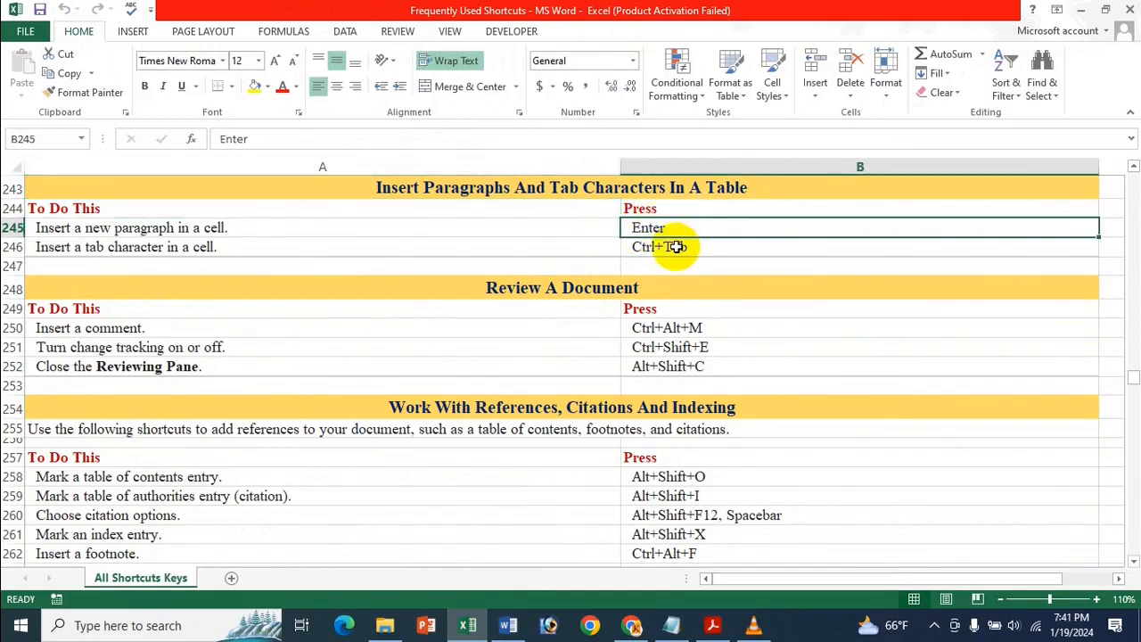
left_click(678, 245)
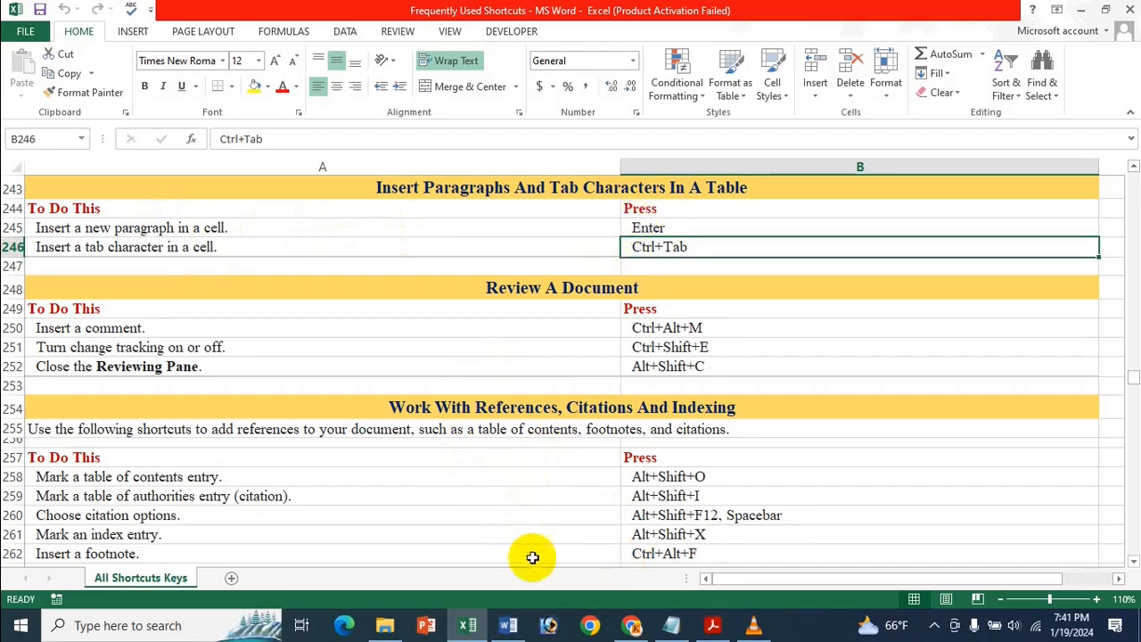
In The Cat, add three new paragraphs under the Mouse price reading fghfghg, fhfghfgh and hgfhgfh.
left_click(508, 625)
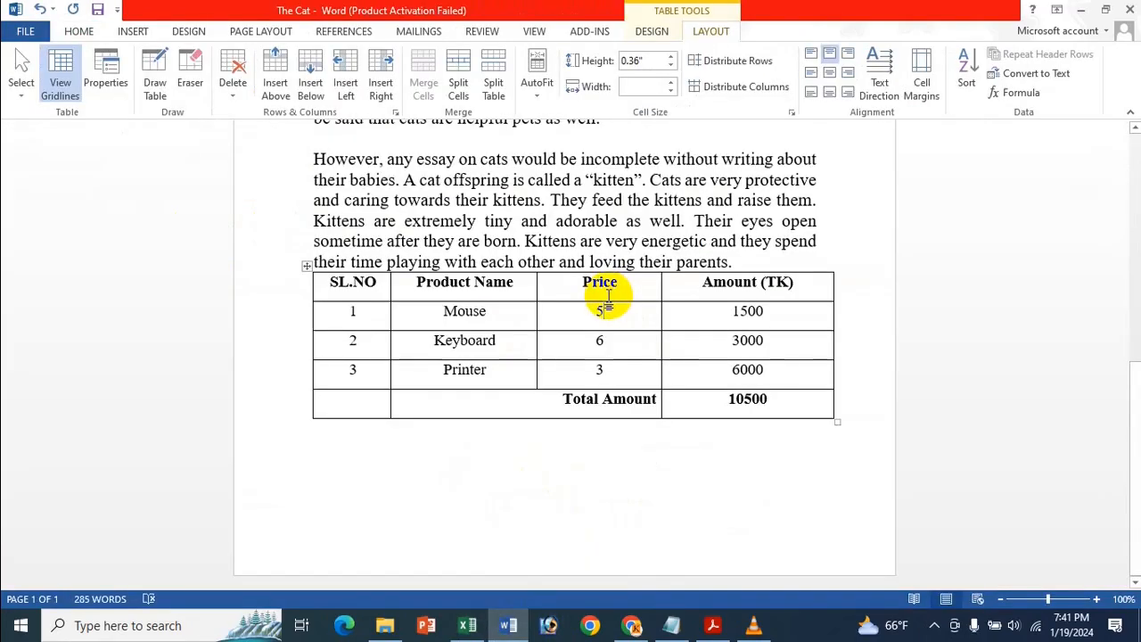
key("Return")
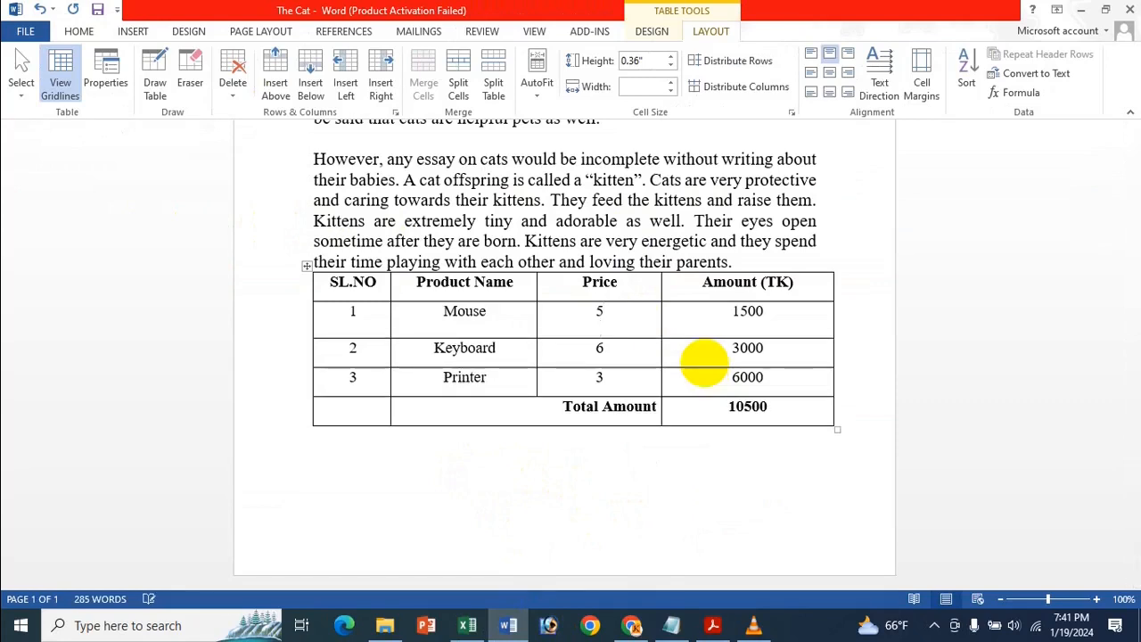
type("fghfghg")
key("Return")
type("flhfg")
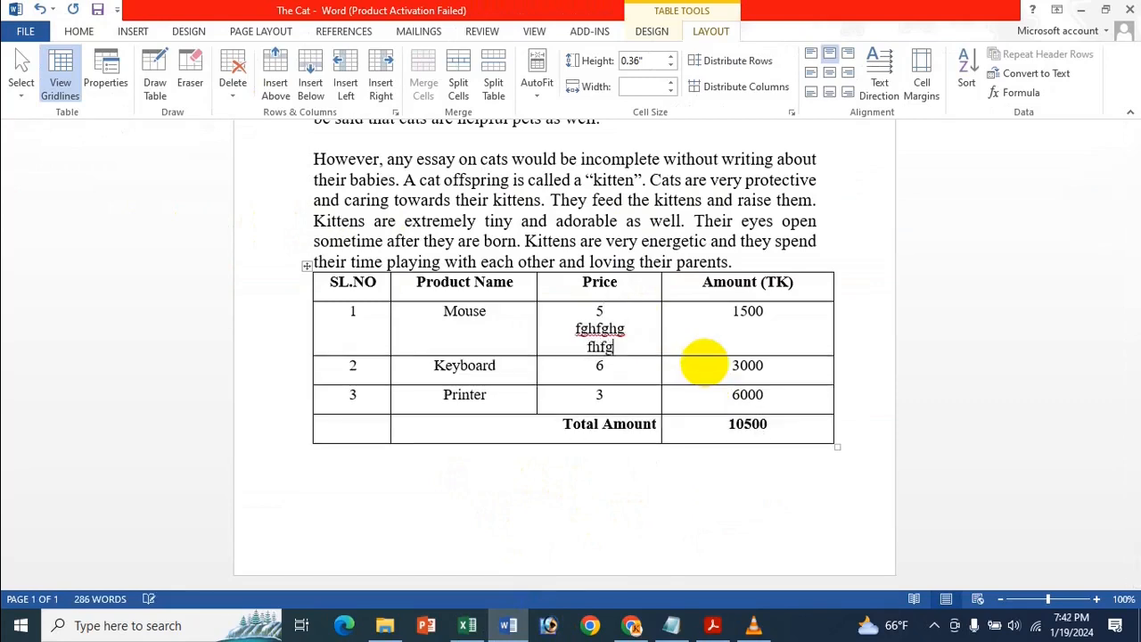
type("hfgh")
key("Return")
type("hgfhgfh")
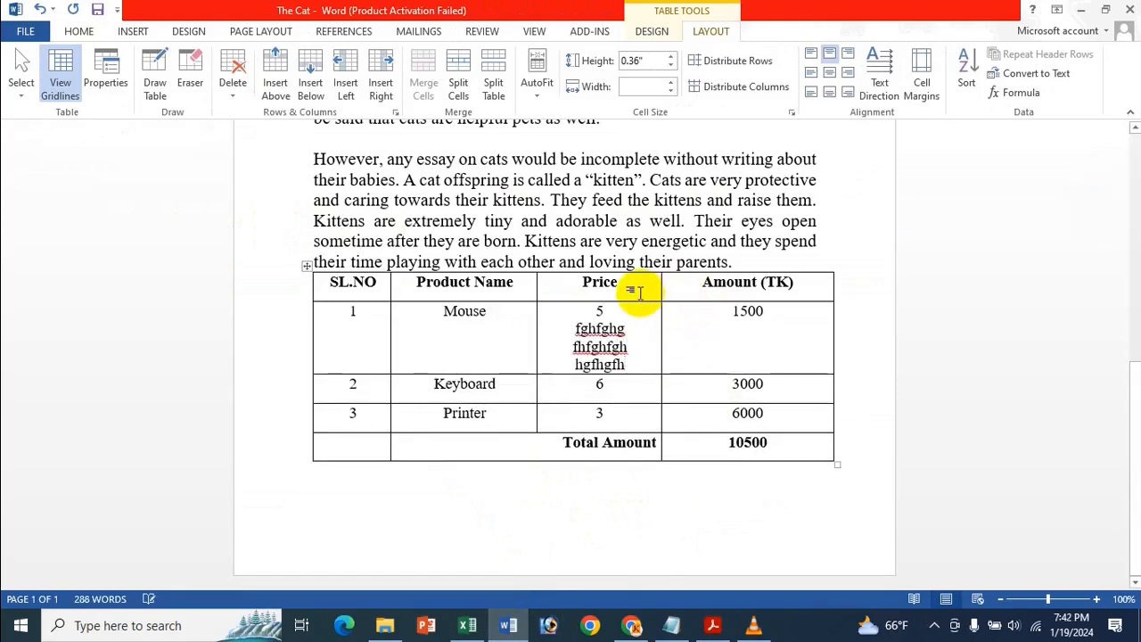
Delete the sample text from the three paragraphs under the Mouse price.
key("BackSpace")
left_click(618, 318)
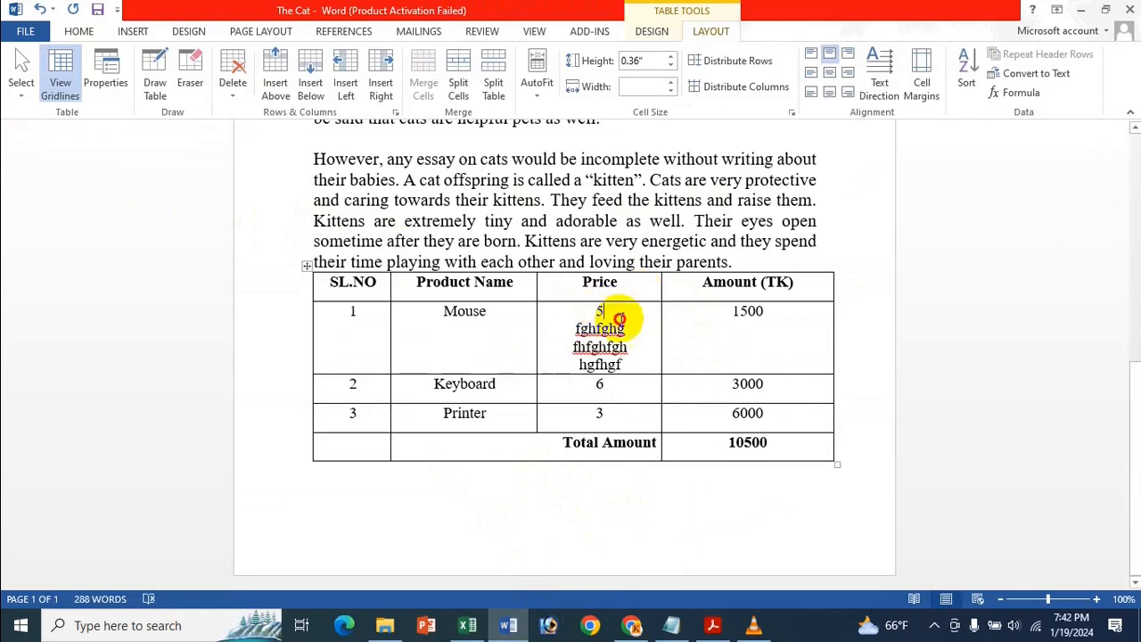
left_click_drag(619, 318, 632, 359)
key("BackSpace")
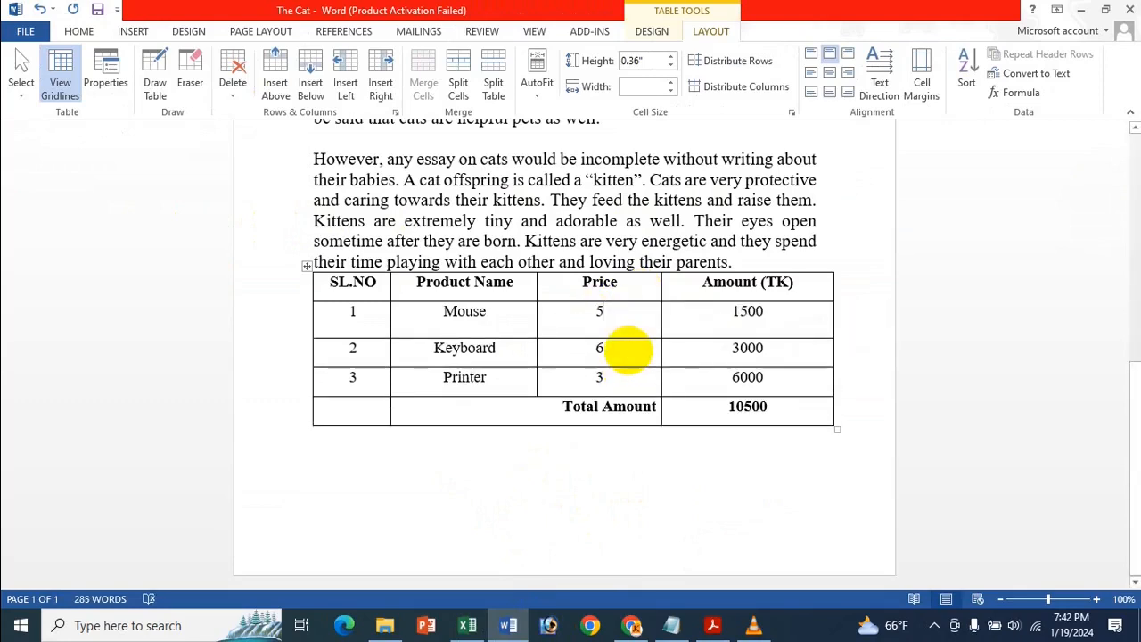
Insert another paragraph reading gdg under the Mouse price, and delete it again.
key("Return")
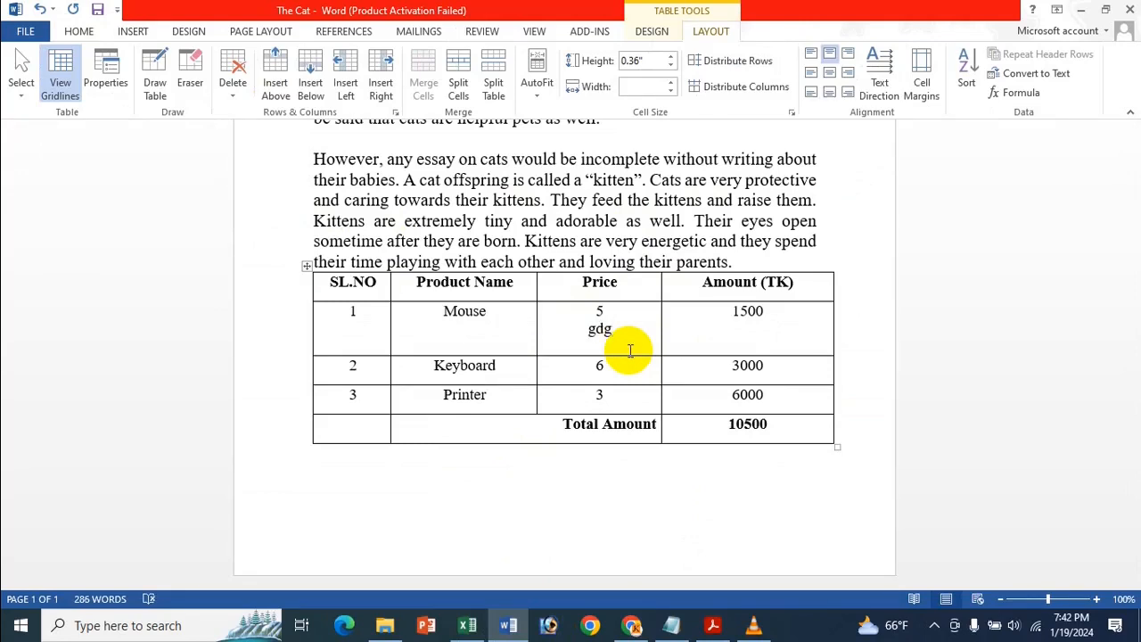
key("BackSpace")
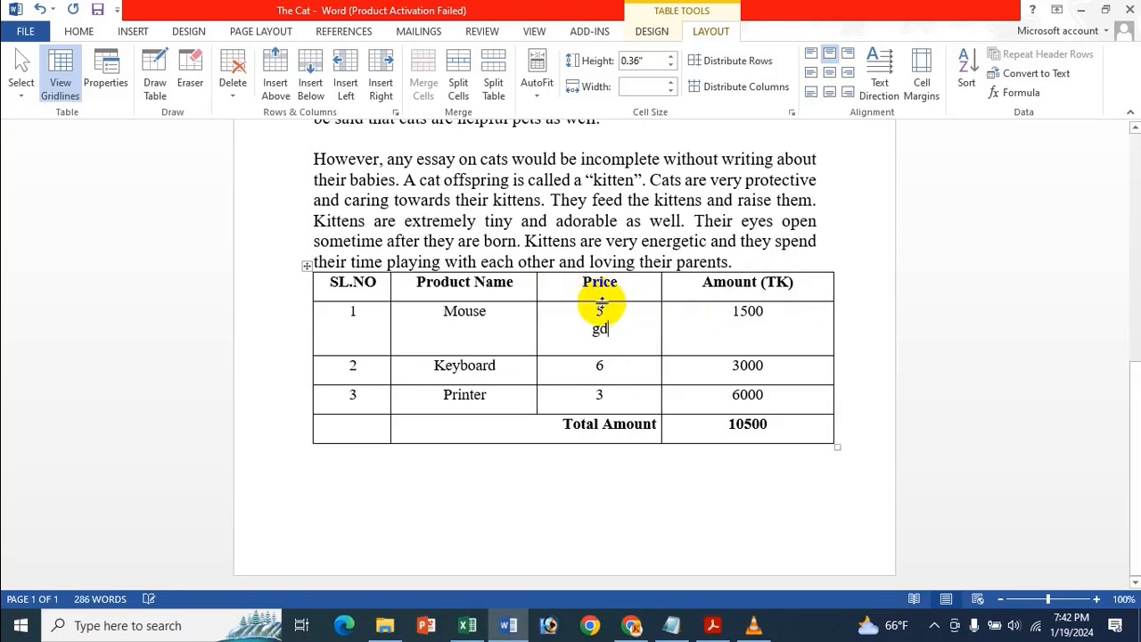
key("BackSpace")
key("BackSpace")
key("BackSpace")
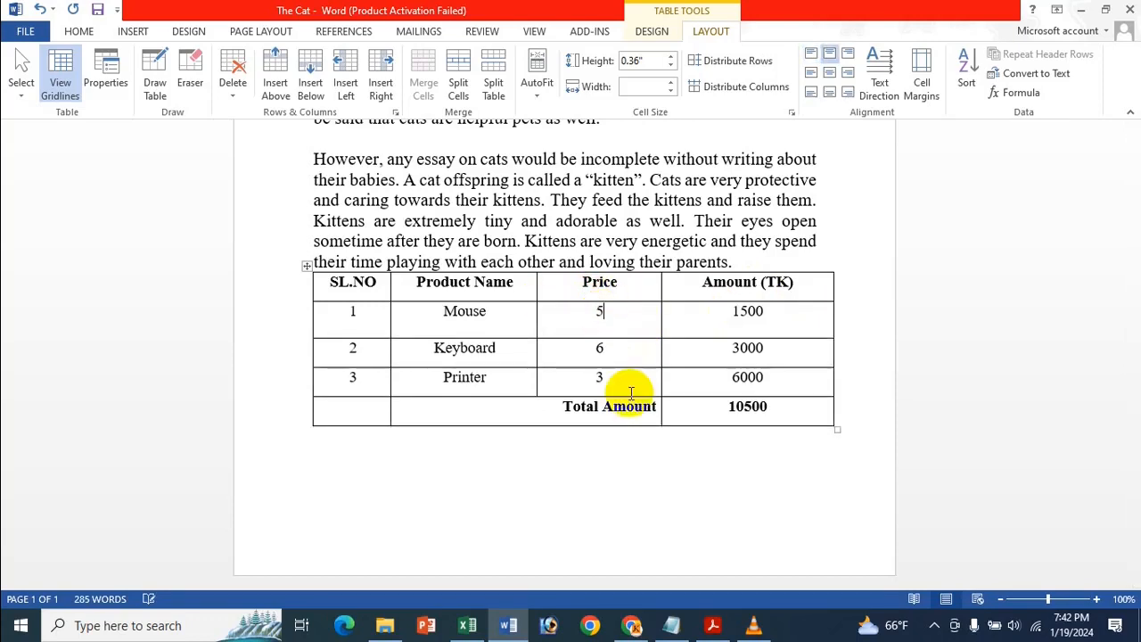
Select the whole table, distribute its rows evenly, and place the cursor in the Printer product name cell.
left_click_drag(439, 366, 439, 367)
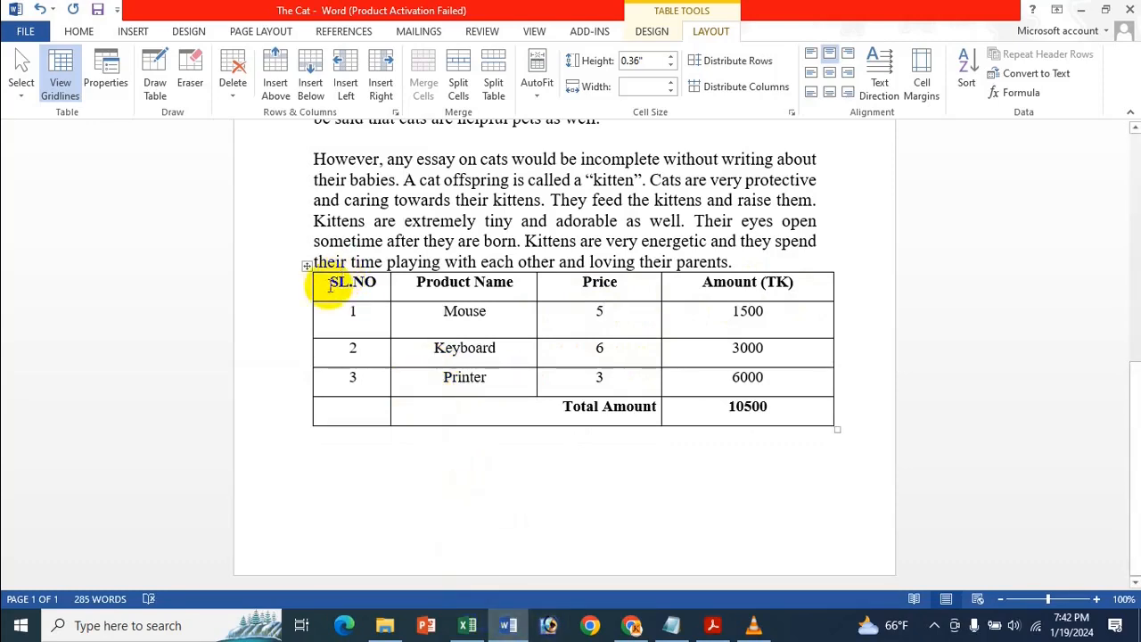
left_click_drag(330, 284, 713, 409)
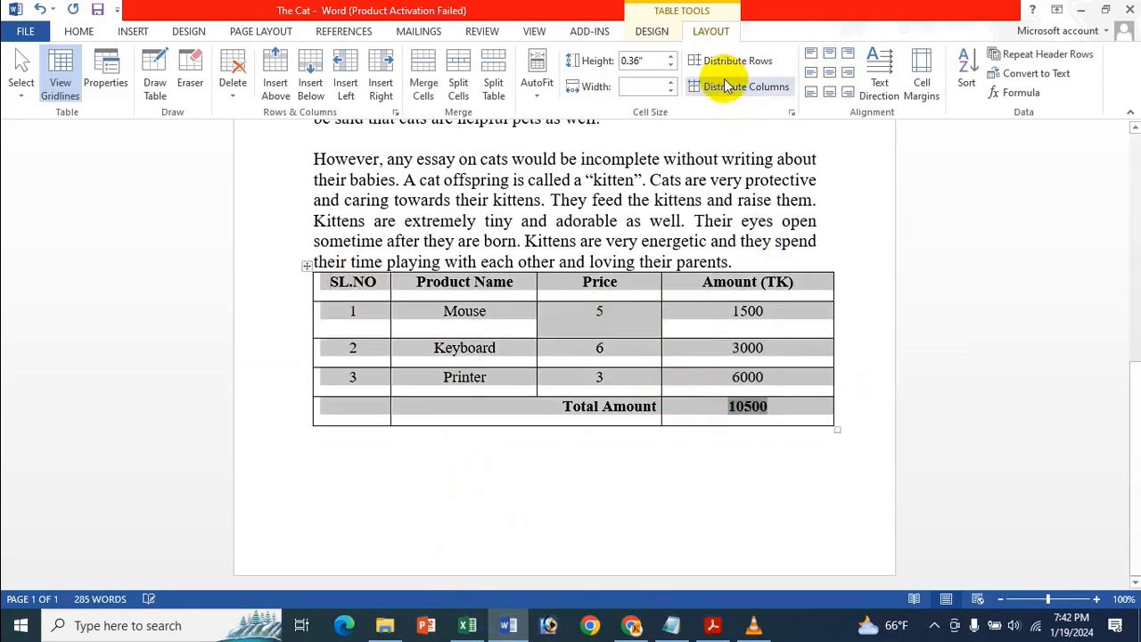
left_click(725, 59)
left_click(541, 351)
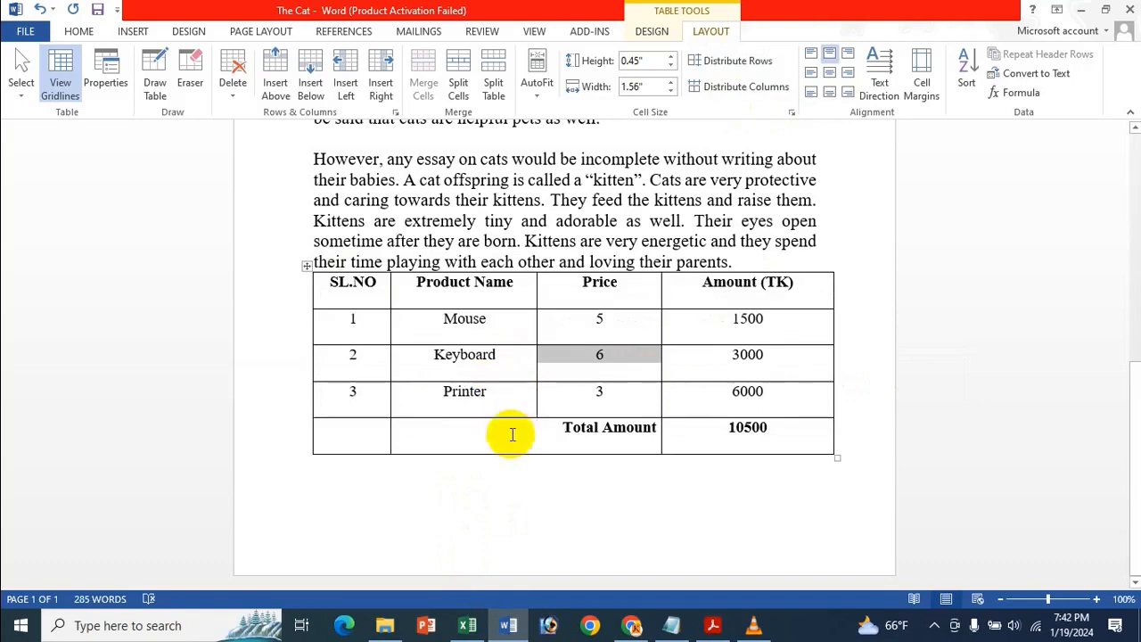
left_click(510, 400)
mouse_move(462, 630)
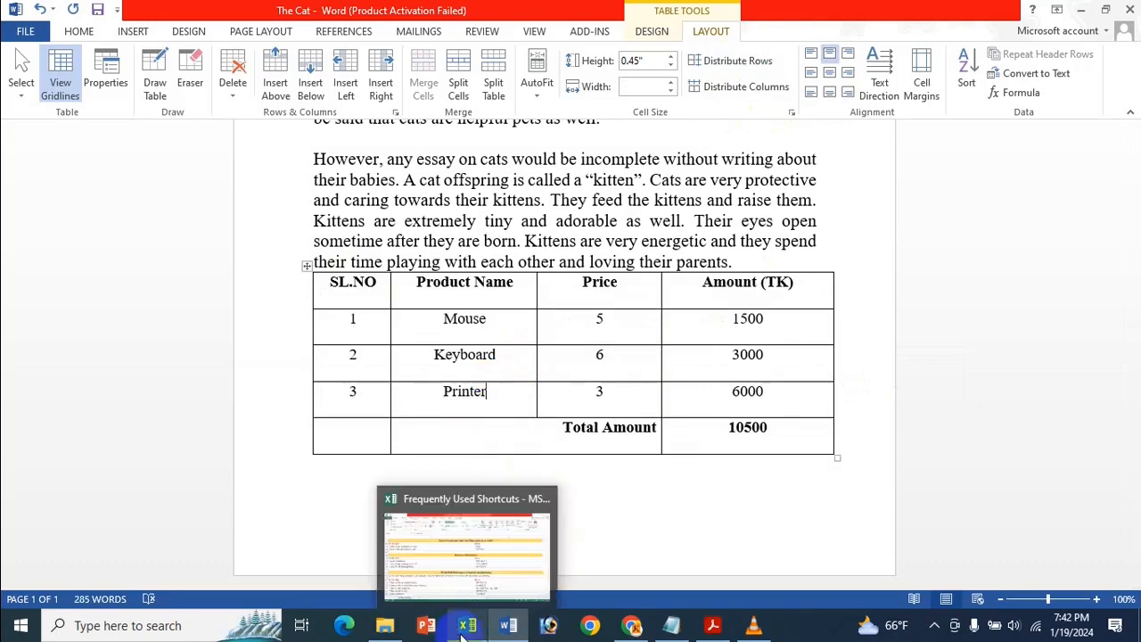
Switch to the Frequently Used Shortcuts workbook in Excel and review the shortcuts for inserting paragraphs and tab characters in a table.
left_click(481, 571)
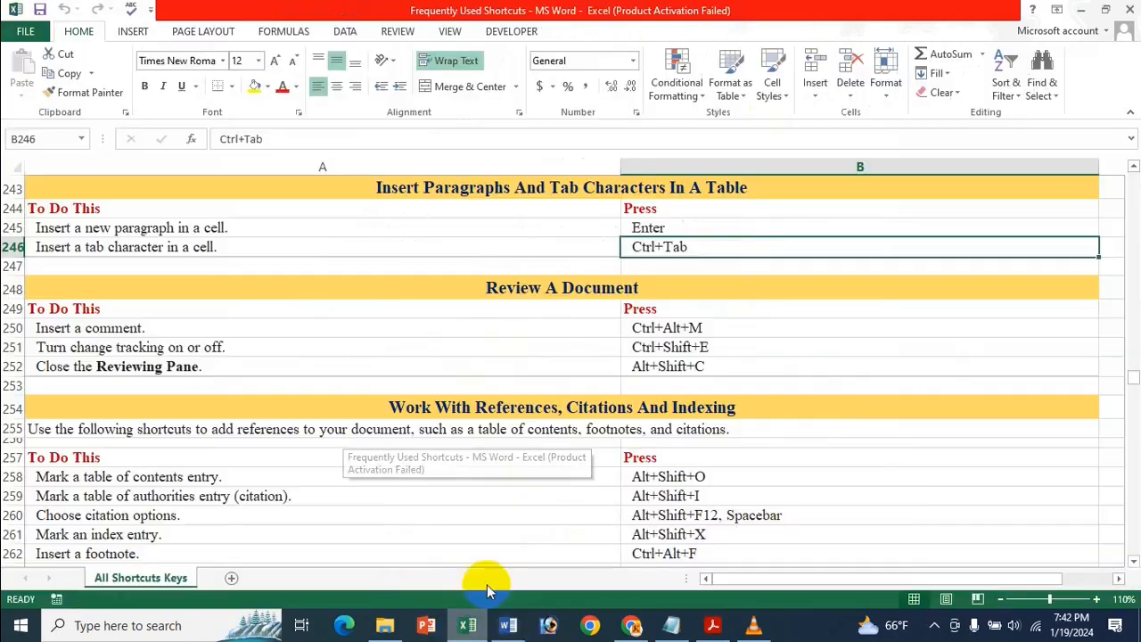
left_click(668, 225)
left_click(664, 248)
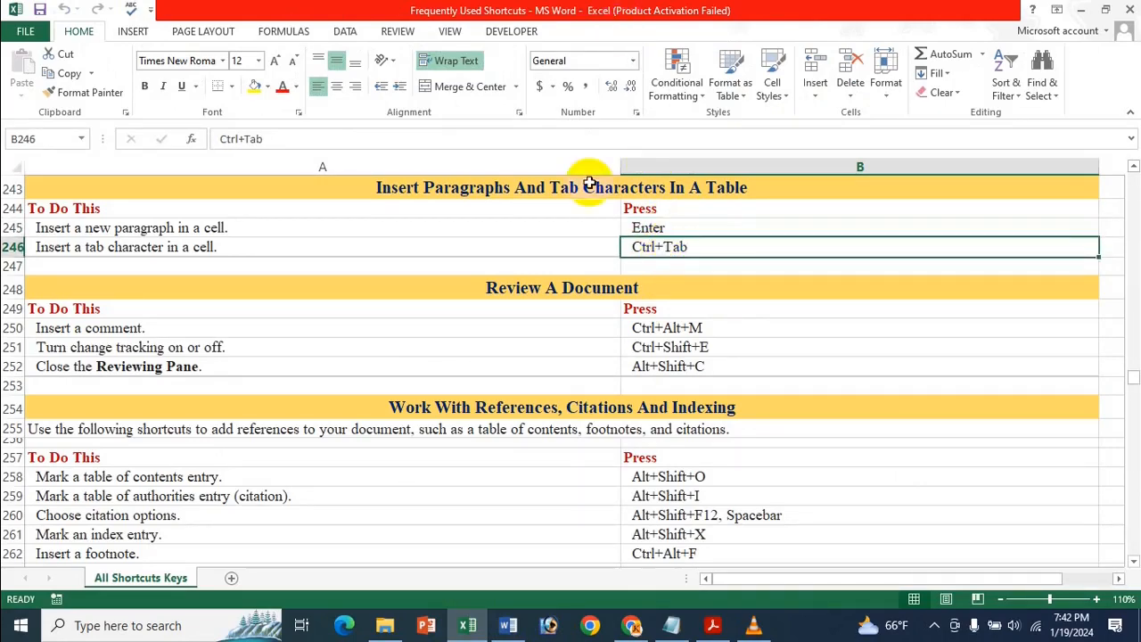
left_click(582, 347)
scroll(606, 265, "up", 2)
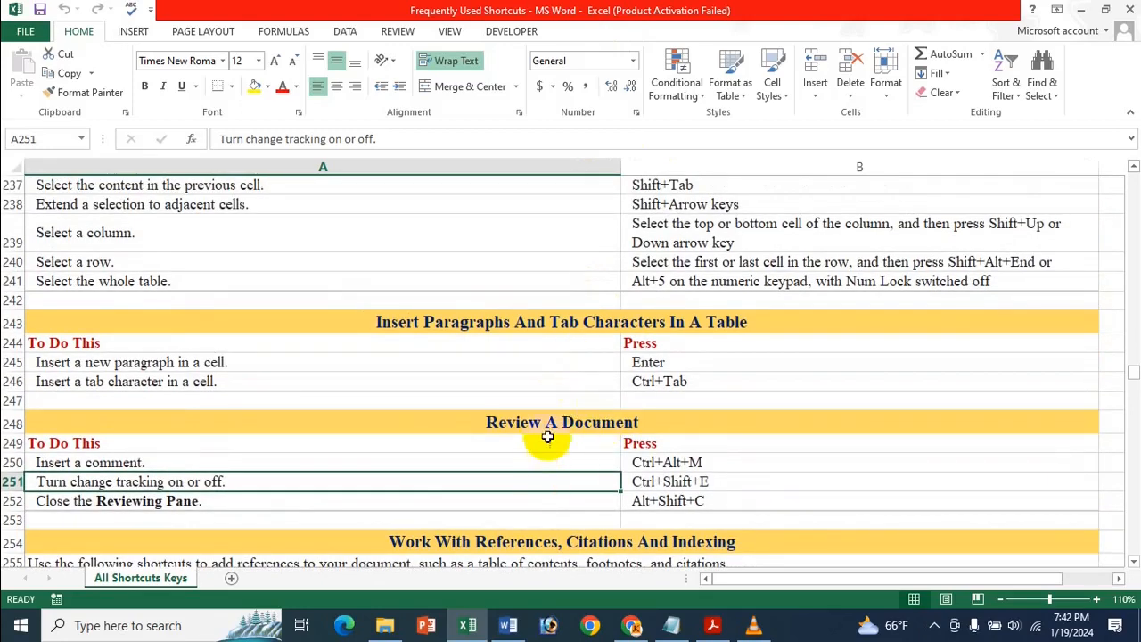
left_click(562, 347)
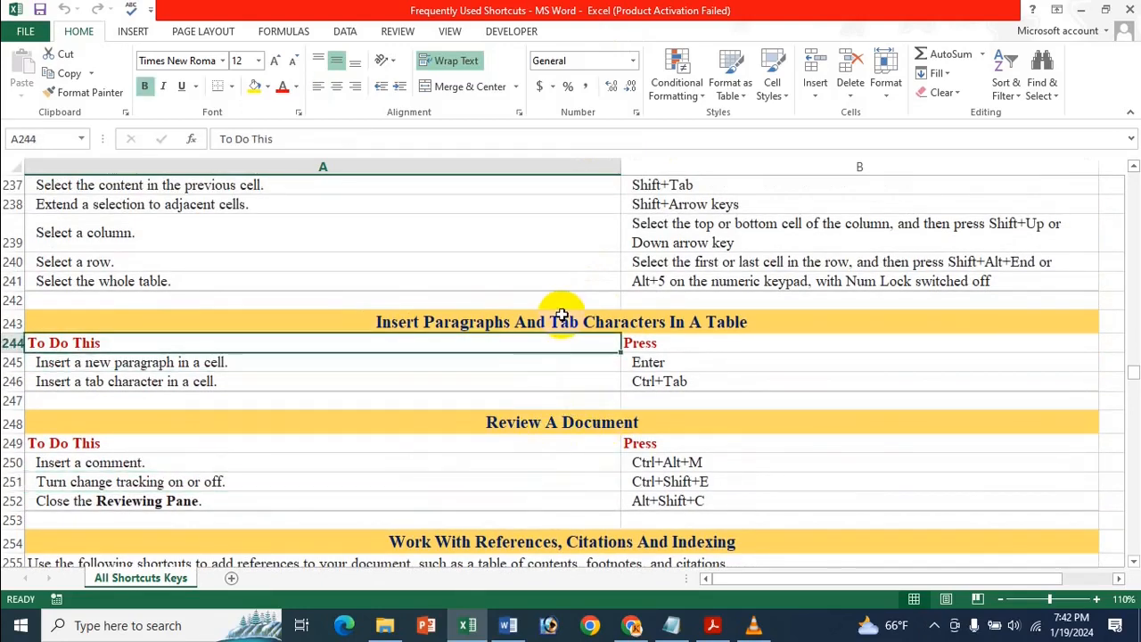
Look over the neighbouring shortcut sections on reviewing documents and references, and switch to the MS Word Keyboard Shortcuts title page in Acrobat.
scroll(537, 309, "up", 2)
scroll(293, 214, "down", 4)
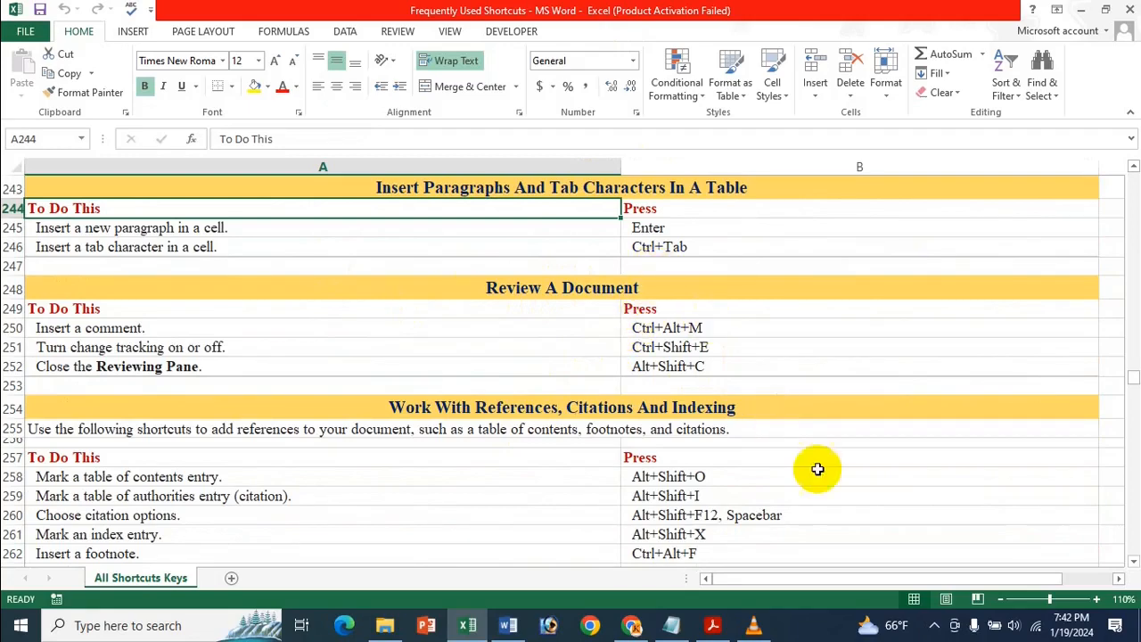
scroll(853, 428, "down", 5)
scroll(851, 425, "up", 5)
scroll(851, 425, "up", 2)
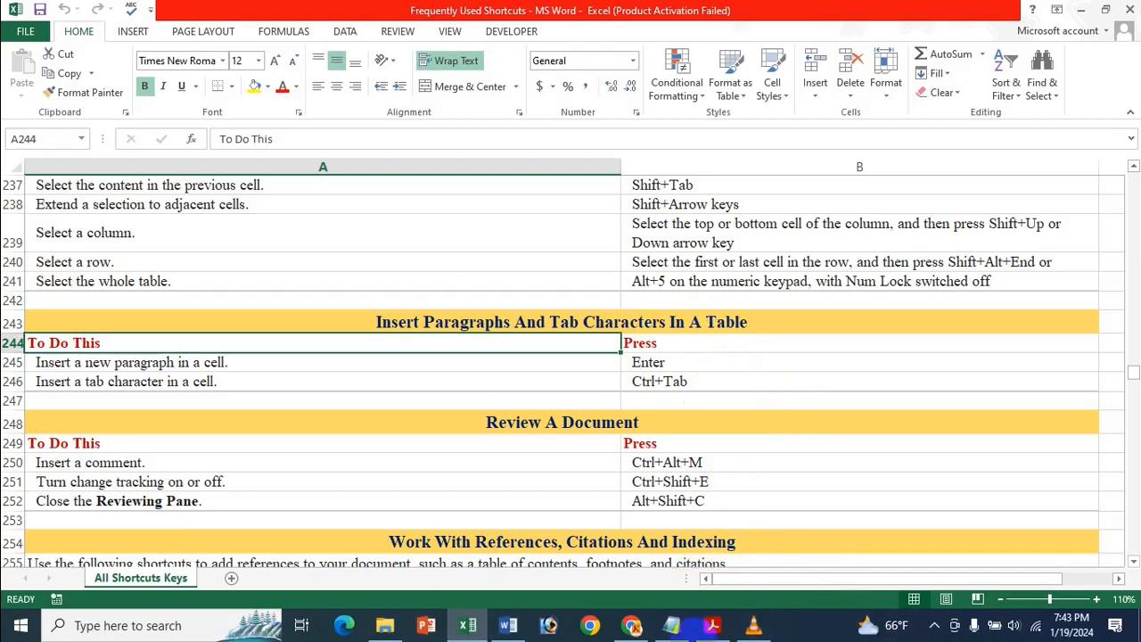
left_click(712, 625)
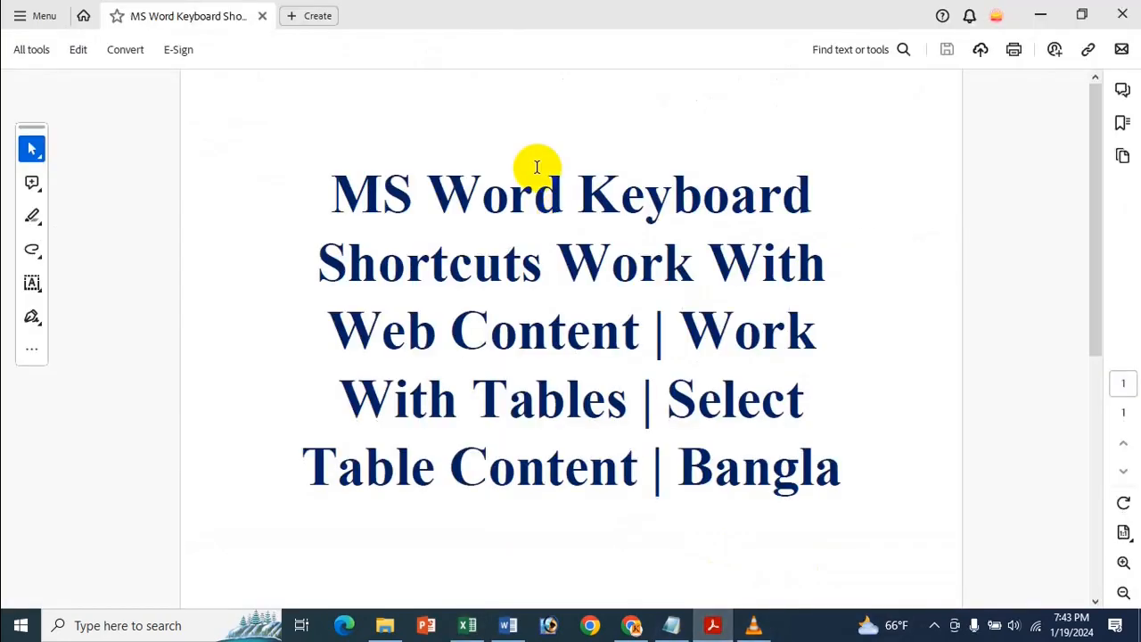